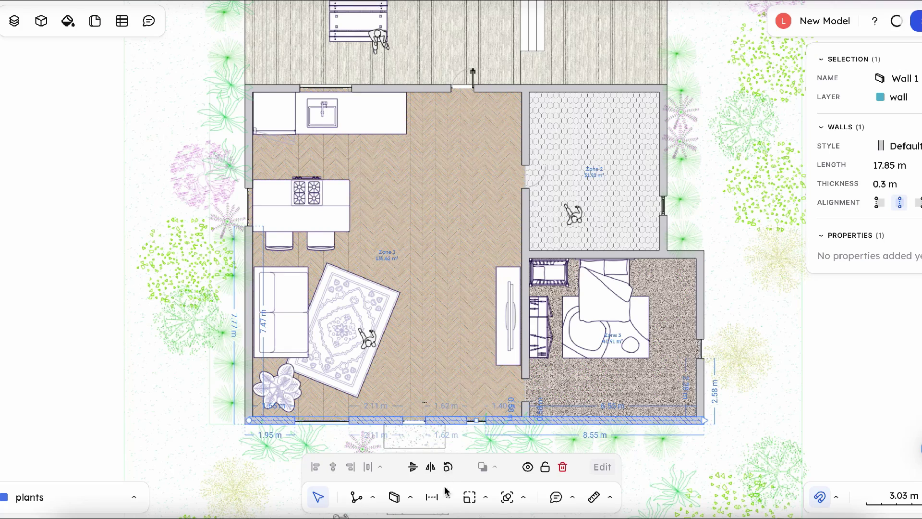
# Step: Dimension the house's bottom wall below it and fillet the deck's top-left corner into an arc
pyautogui.click(431, 496)
pyautogui.click(245, 424)
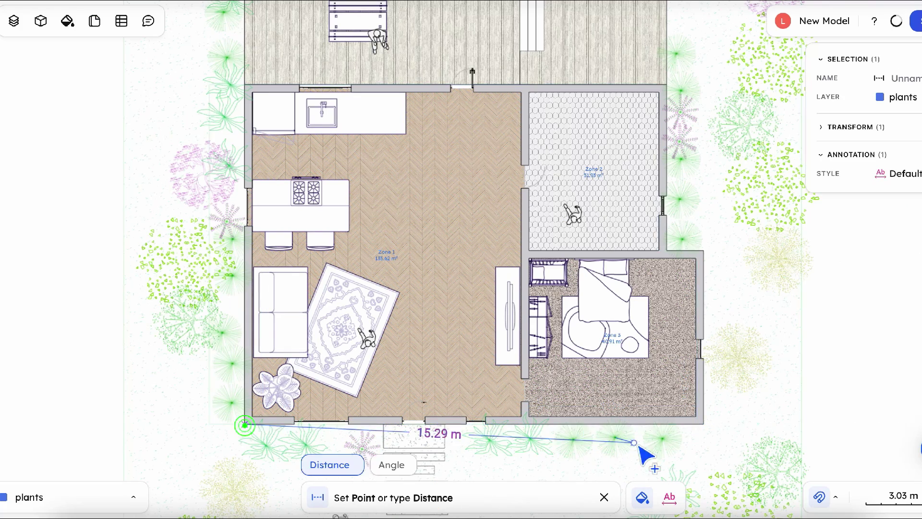
pyautogui.click(703, 424)
pyautogui.click(702, 449)
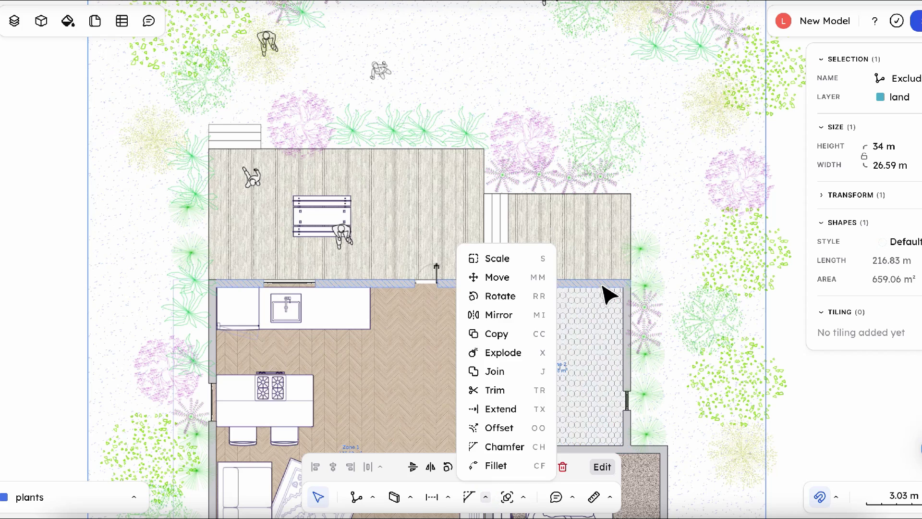
pyautogui.click(312, 261)
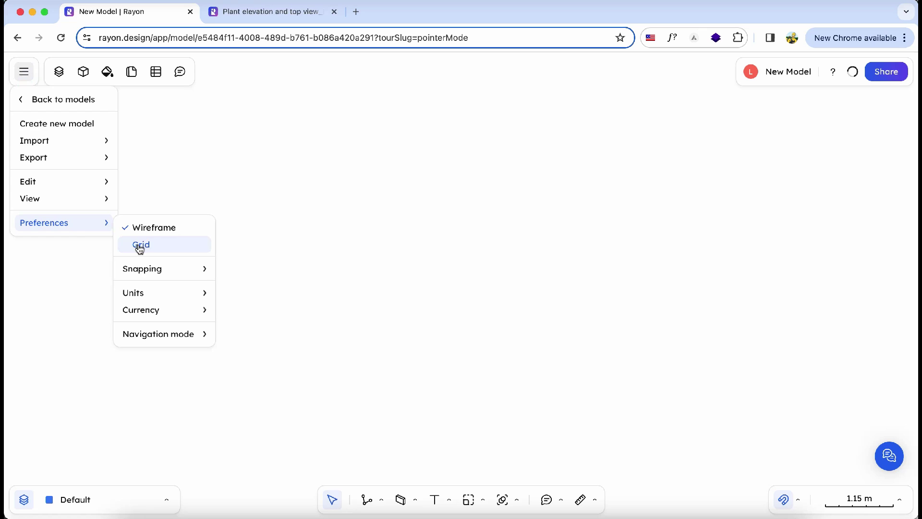
# Step: Turn on the grid and draw the long bottom wall plus the small room's walls
pyautogui.click(139, 245)
pyautogui.scroll(-1, 195, 267)
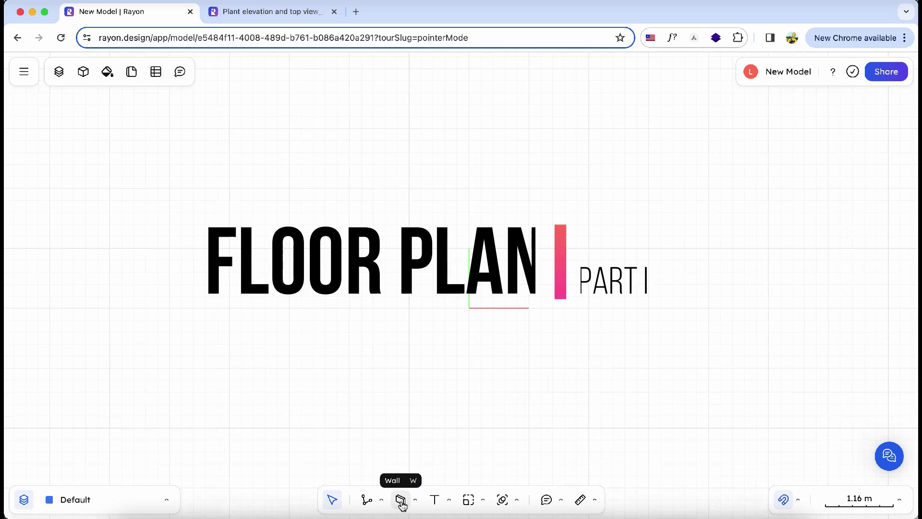
pyautogui.click(402, 504)
pyautogui.click(270, 380)
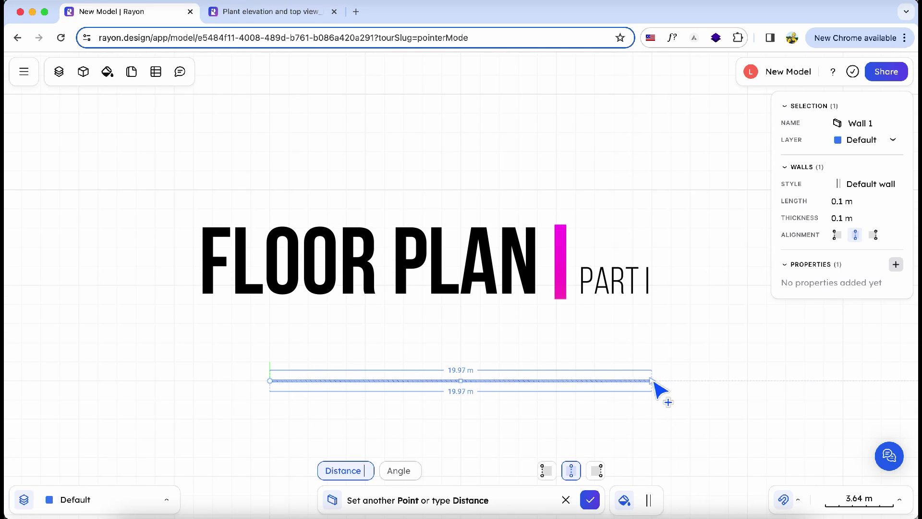
pyautogui.click(652, 380)
pyautogui.click(652, 236)
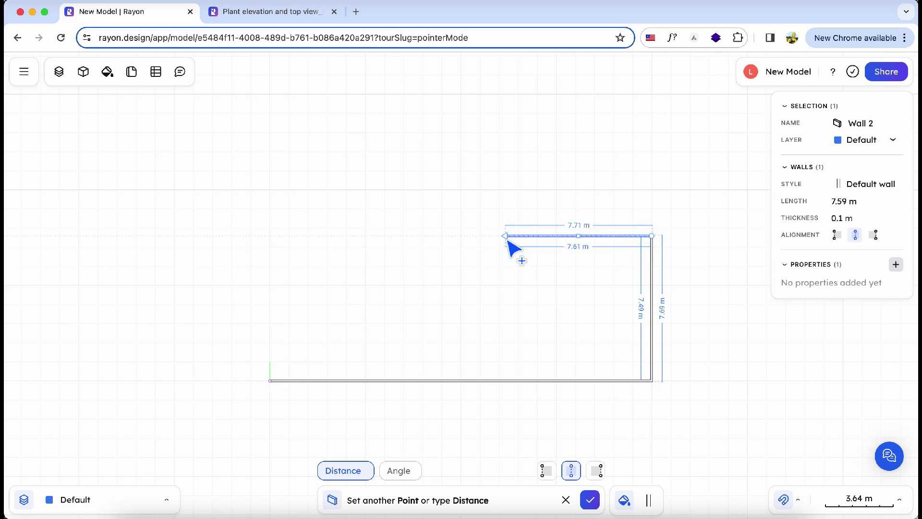
pyautogui.click(498, 235)
pyautogui.click(497, 380)
pyautogui.press('Escape')
# Step: Draw the large room's left, top and right walls from the bottom-left corner
pyautogui.click(457, 392)
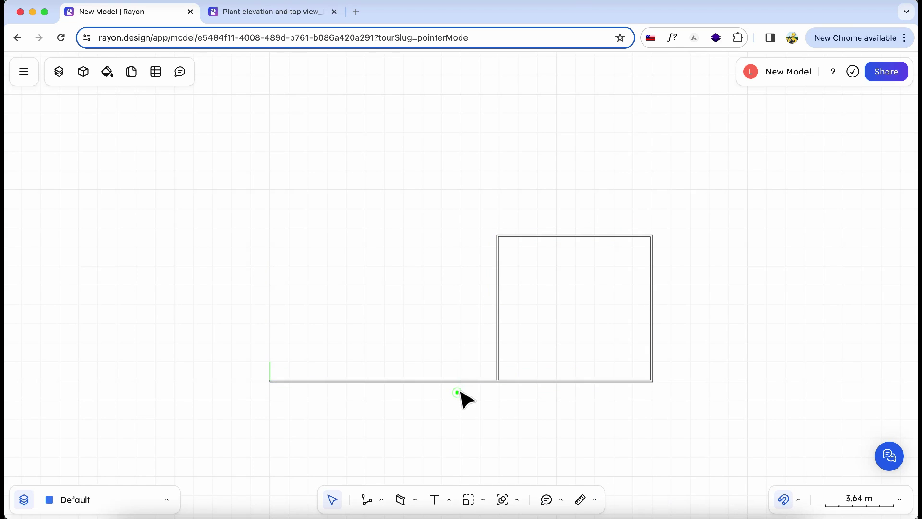
pyautogui.click(458, 381)
pyautogui.click(450, 472)
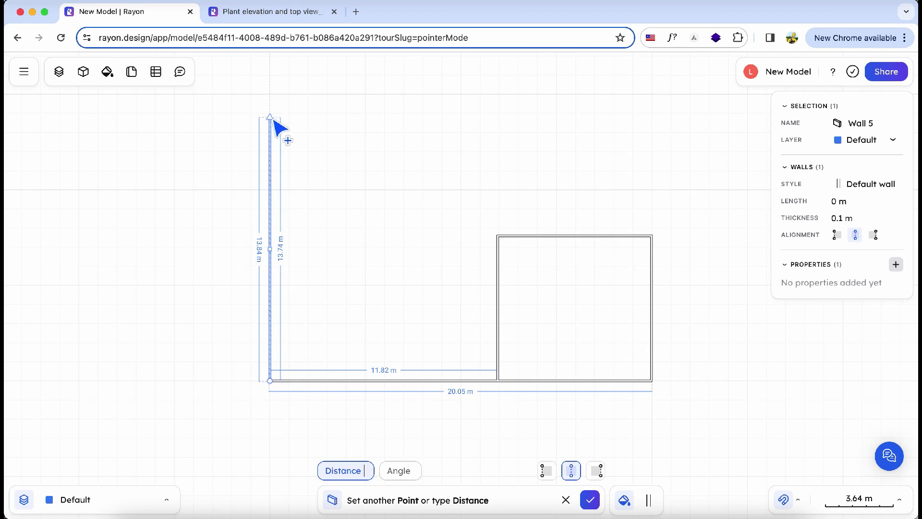
pyautogui.click(269, 131)
pyautogui.click(624, 132)
pyautogui.doubleClick(625, 380)
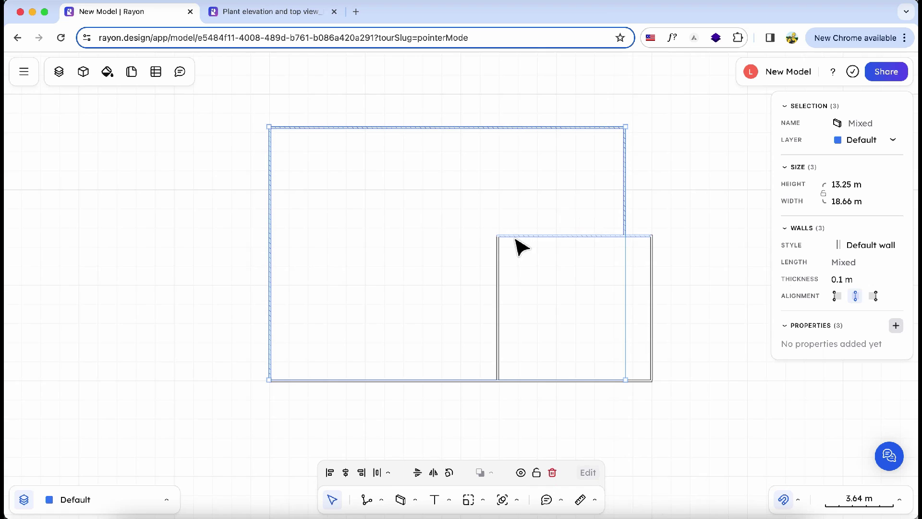
pyautogui.scroll(-2, 591, 187)
# Step: Move the small room's left wall leftward and raise its top wall
pyautogui.click(472, 342)
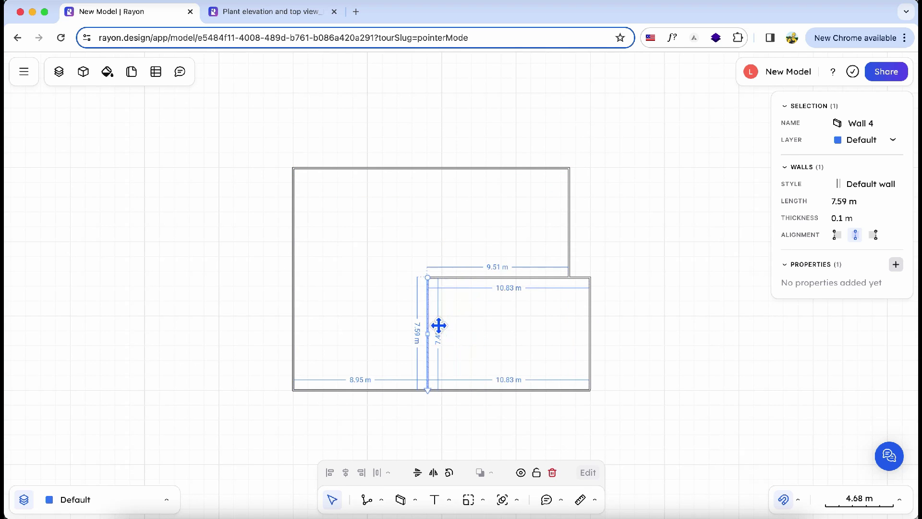
pyautogui.moveTo(476, 344); pyautogui.dragTo(443, 325)
pyautogui.moveTo(499, 280); pyautogui.dragTo(505, 263)
pyautogui.click(504, 320)
pyautogui.scroll(2, 505, 320)
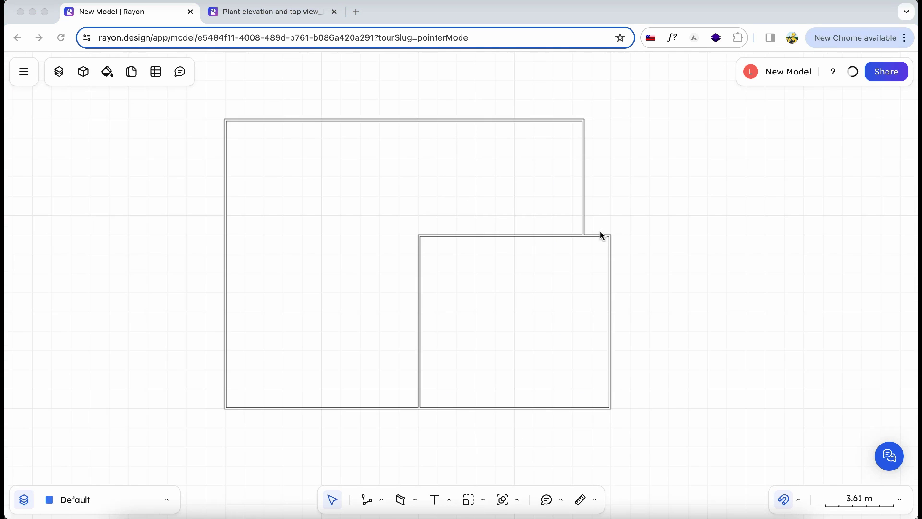
pyautogui.moveTo(633, 137); pyautogui.dragTo(207, 406)
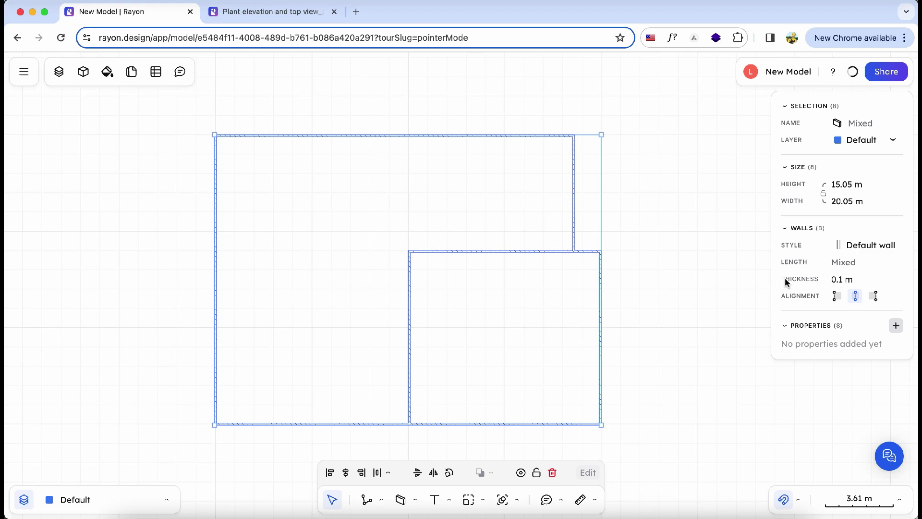
# Step: Set the wall thickness to 0.3 m
pyautogui.click(862, 249)
pyautogui.click(729, 294)
pyautogui.click(303, 436)
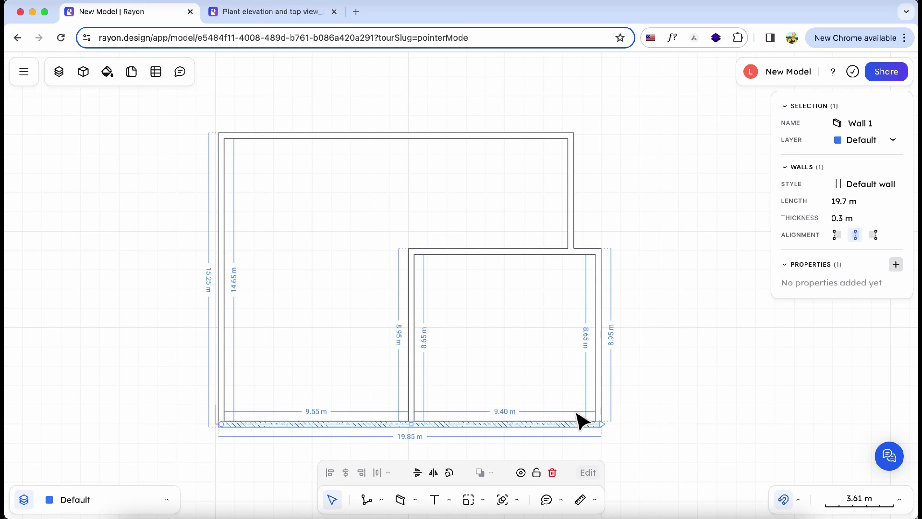
# Step: Scale the whole plan from the bottom-left corner to a 20 m overall width
pyautogui.moveTo(624, 431); pyautogui.dragTo(191, 128)
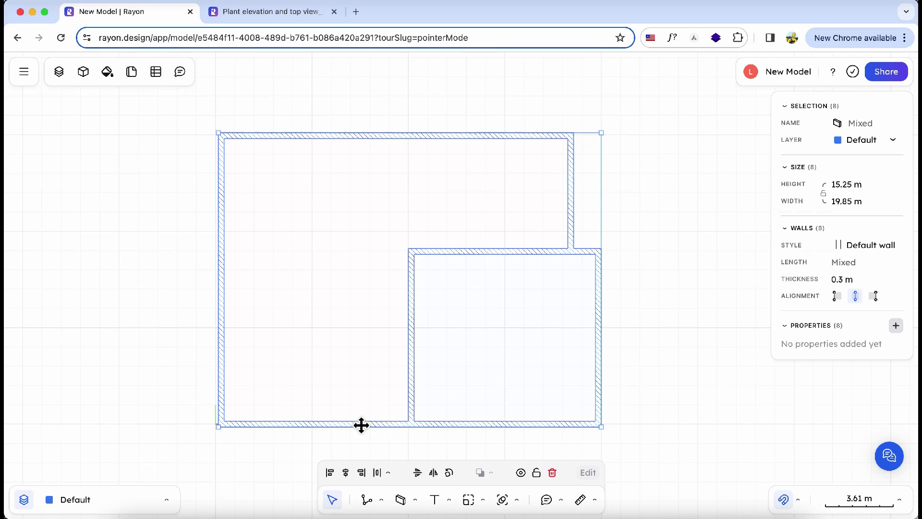
pyautogui.click(487, 505)
pyautogui.click(504, 283)
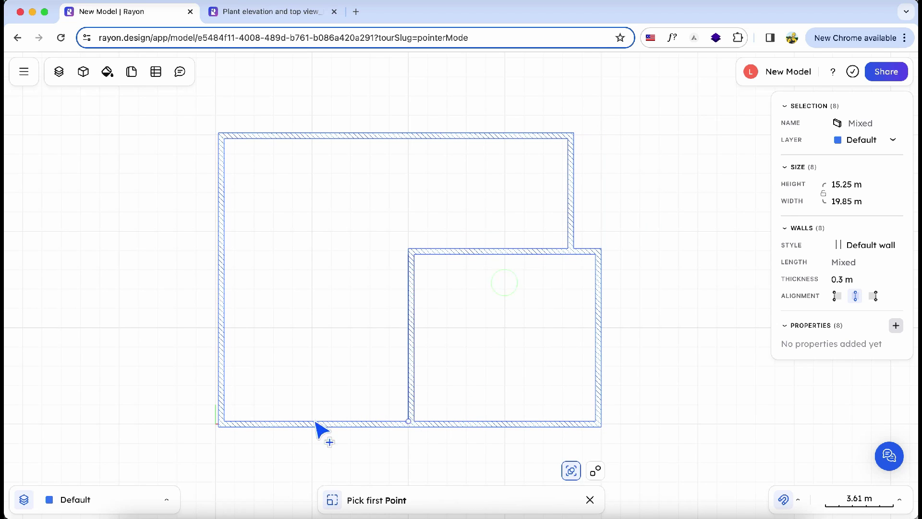
pyautogui.scroll(-2, 224, 432)
pyautogui.scroll(-2, 234, 403)
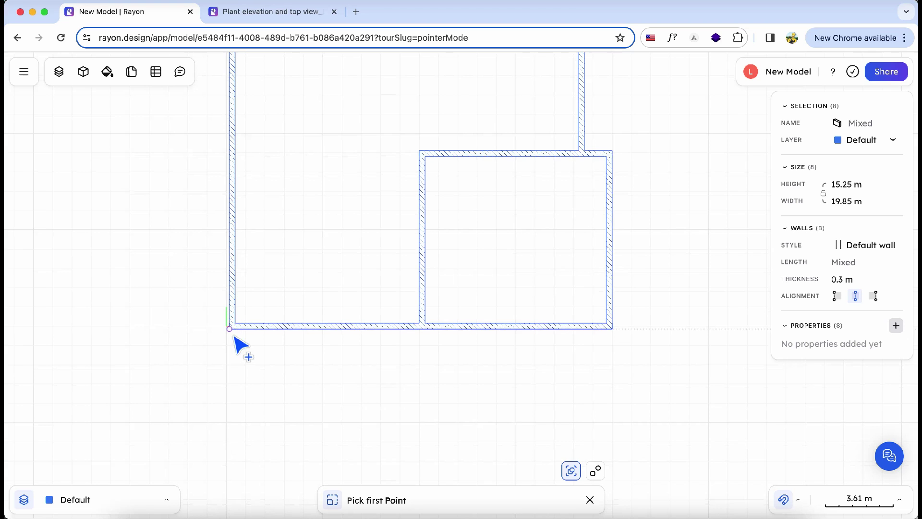
pyautogui.click(228, 326)
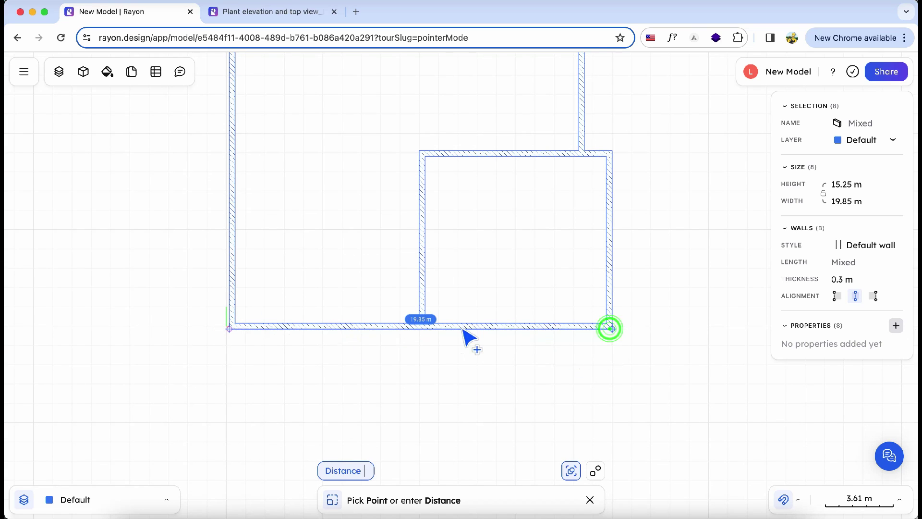
pyautogui.write('2')
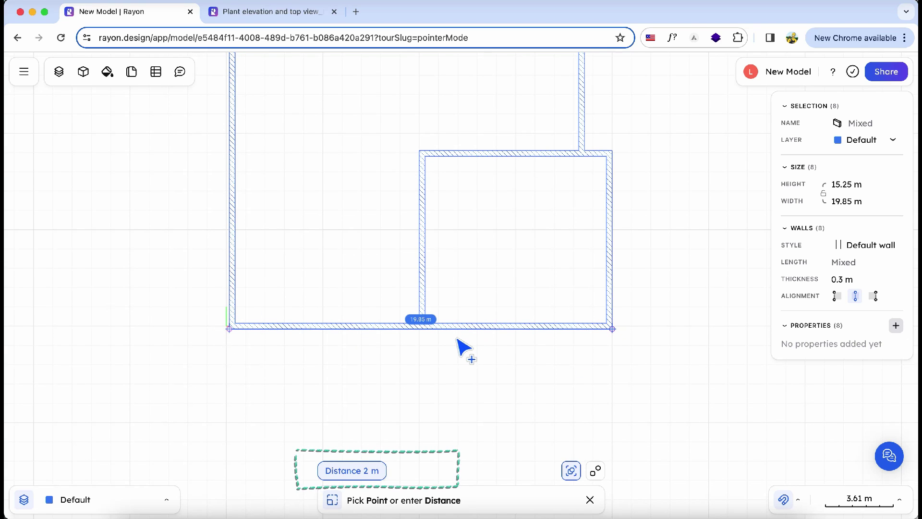
pyautogui.write('0')
pyautogui.press('Return')
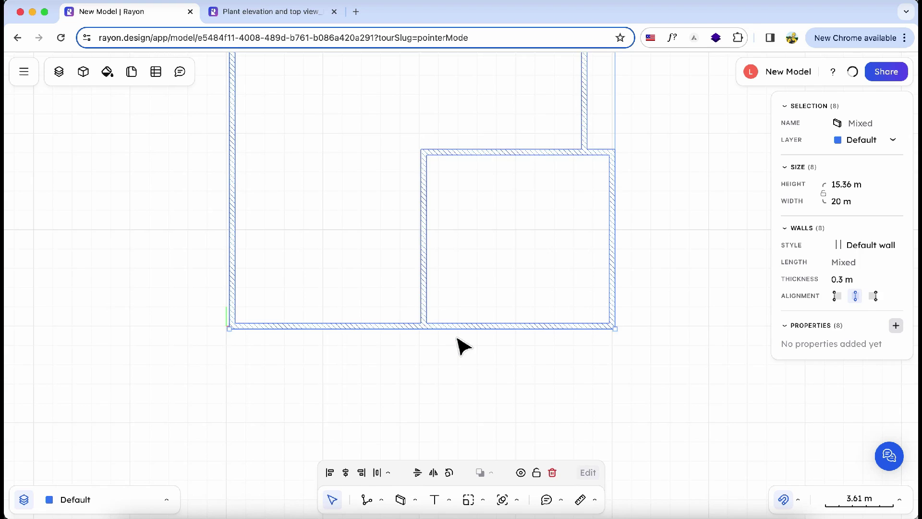
pyautogui.scroll(2, 468, 361)
pyautogui.click(477, 402)
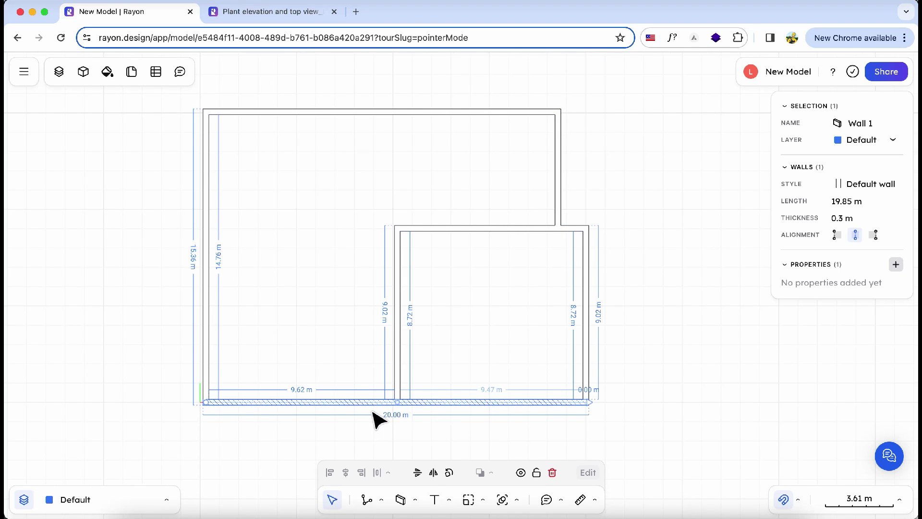
pyautogui.click(345, 331)
pyautogui.scroll(2, 344, 331)
# Step: Give all eight walls a solid grey fill, after trying blue, yellow and teal
pyautogui.click(425, 276)
pyautogui.moveTo(624, 153); pyautogui.dragTo(192, 488)
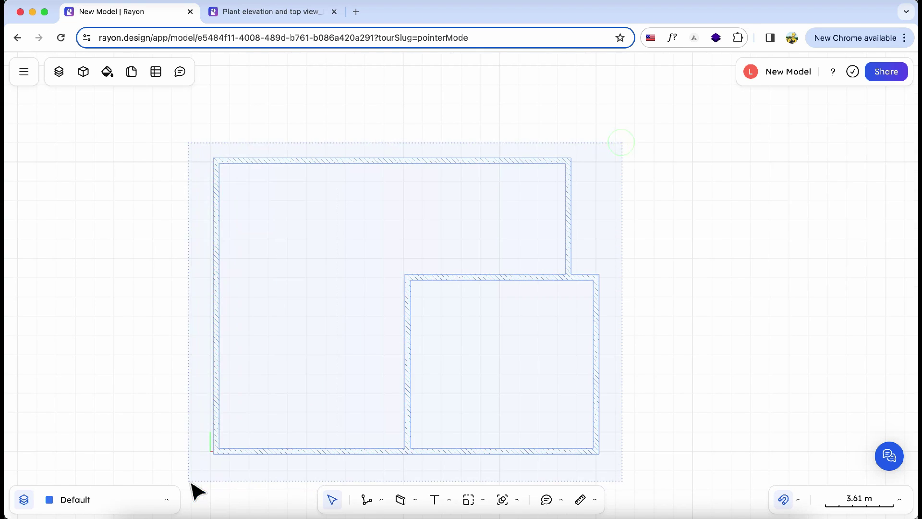
pyautogui.click(860, 246)
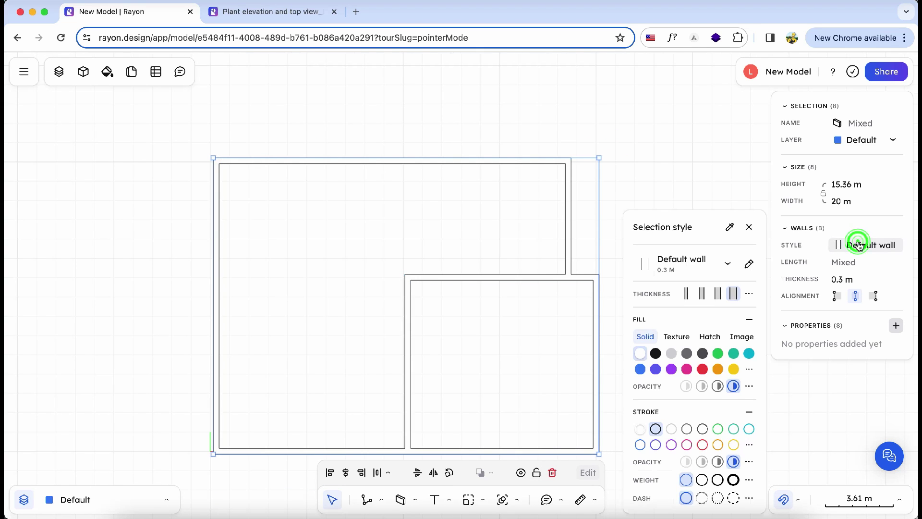
pyautogui.click(640, 369)
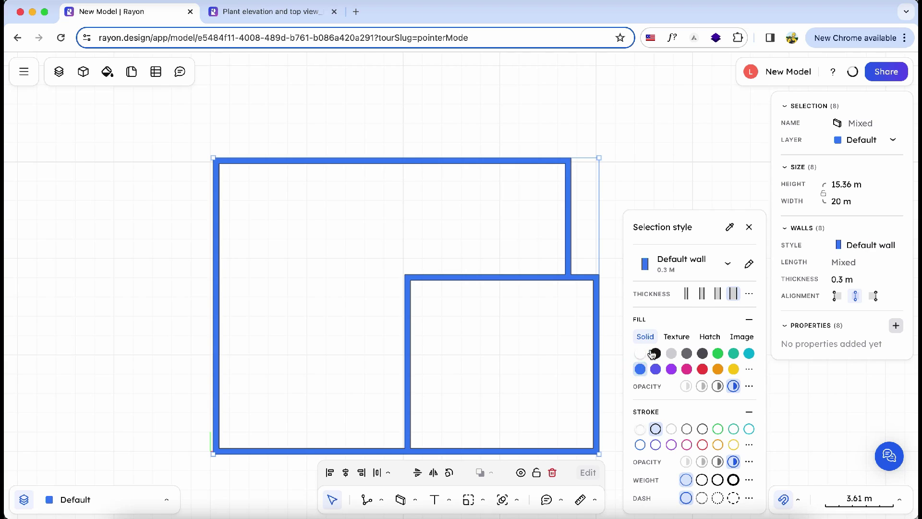
pyautogui.click(733, 370)
pyautogui.click(732, 354)
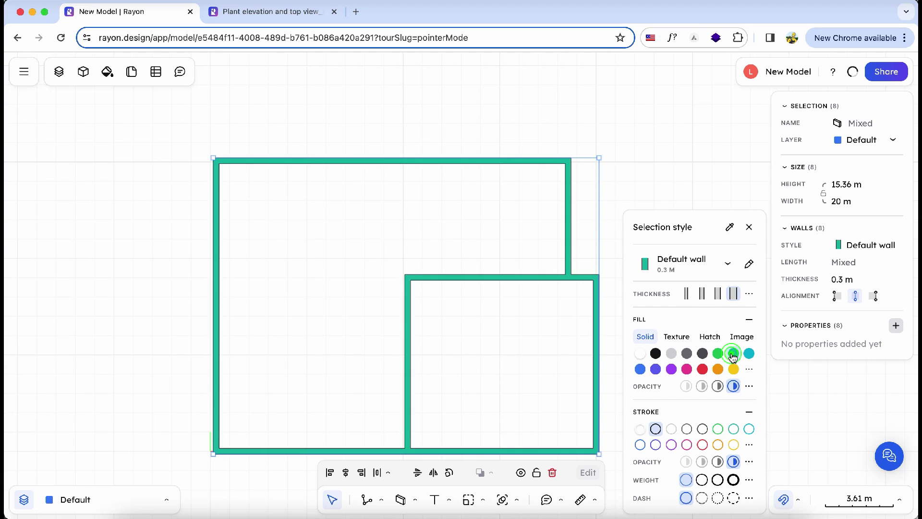
pyautogui.click(673, 354)
pyautogui.click(576, 309)
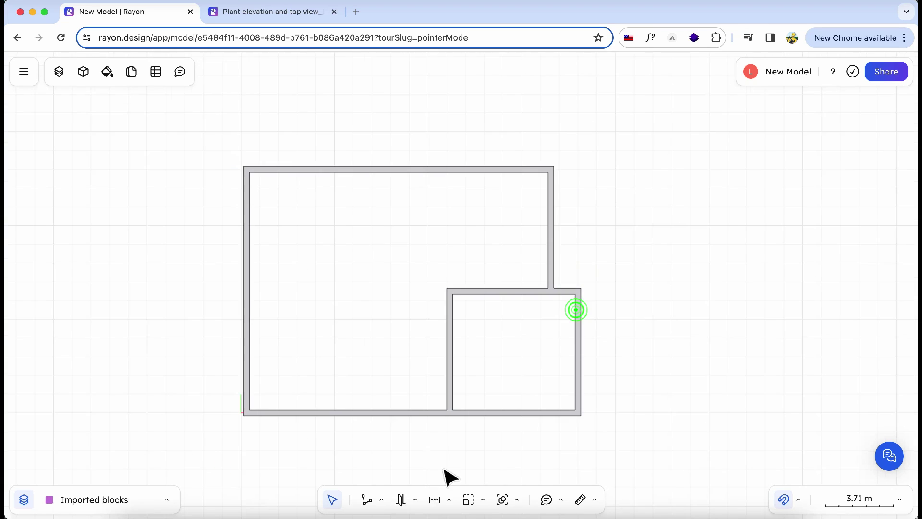
# Step: Choose the Door US 32" block for a new wall opening
pyautogui.click(416, 502)
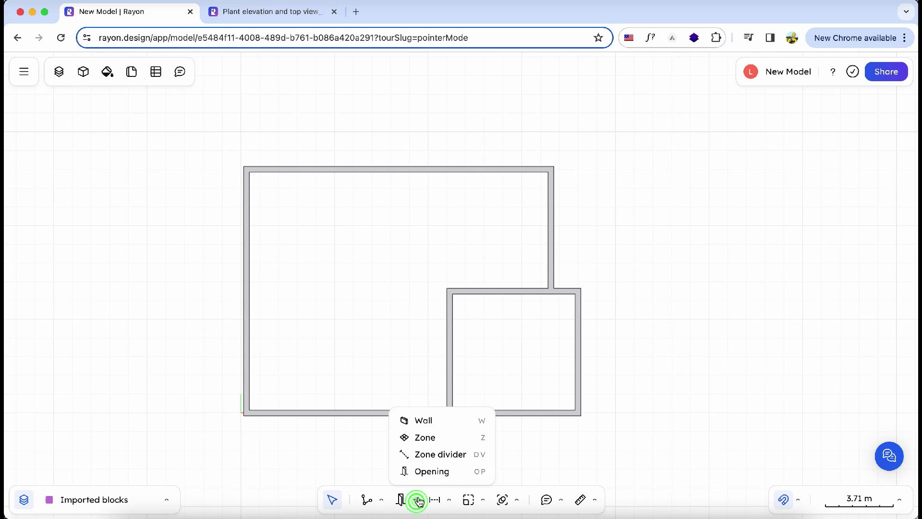
pyautogui.click(424, 471)
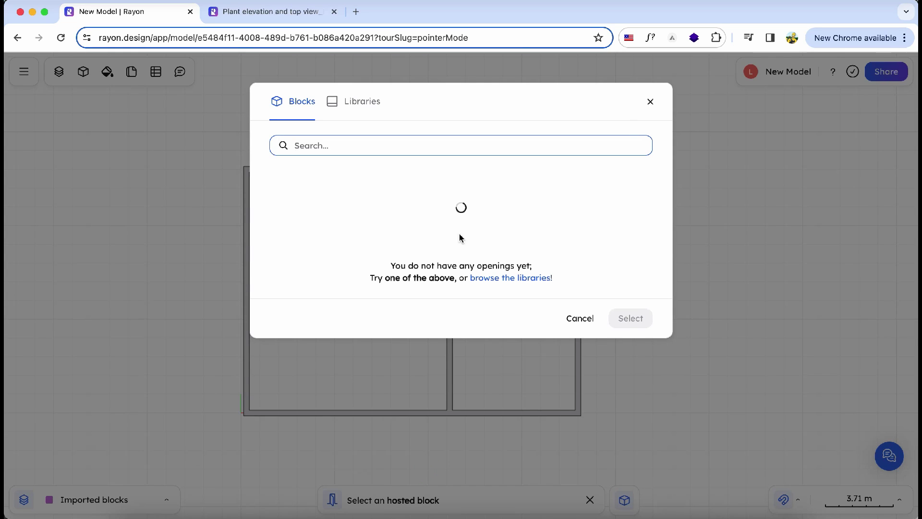
pyautogui.click(533, 208)
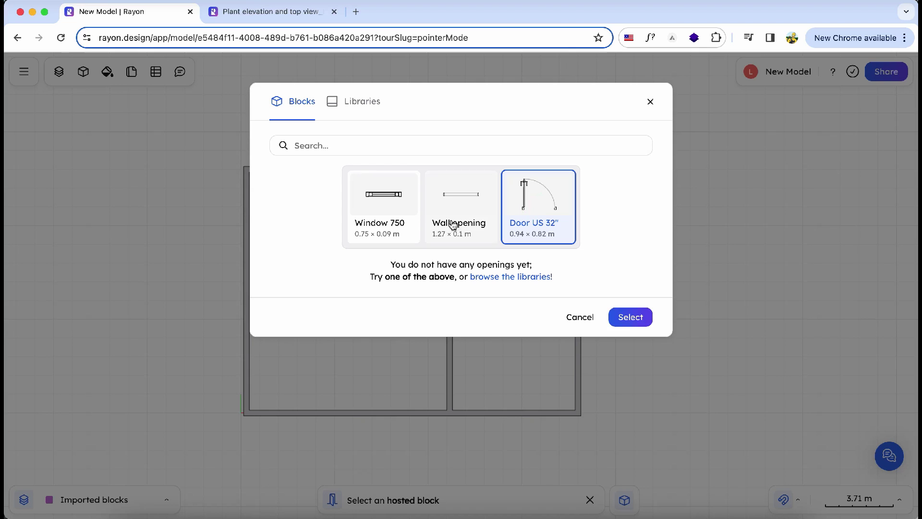
pyautogui.press('Return')
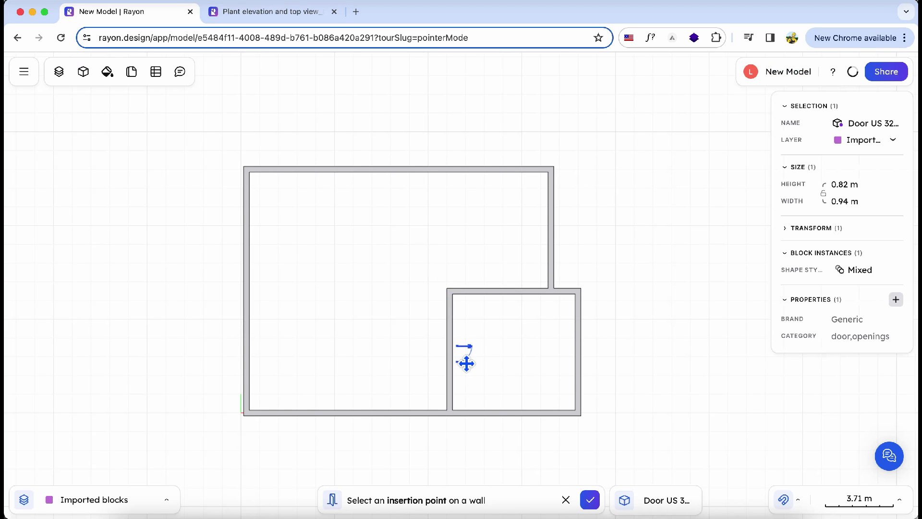
# Step: Place doors in the interior, bottom and top walls, setting their swing sides
pyautogui.click(454, 371)
pyautogui.click(487, 380)
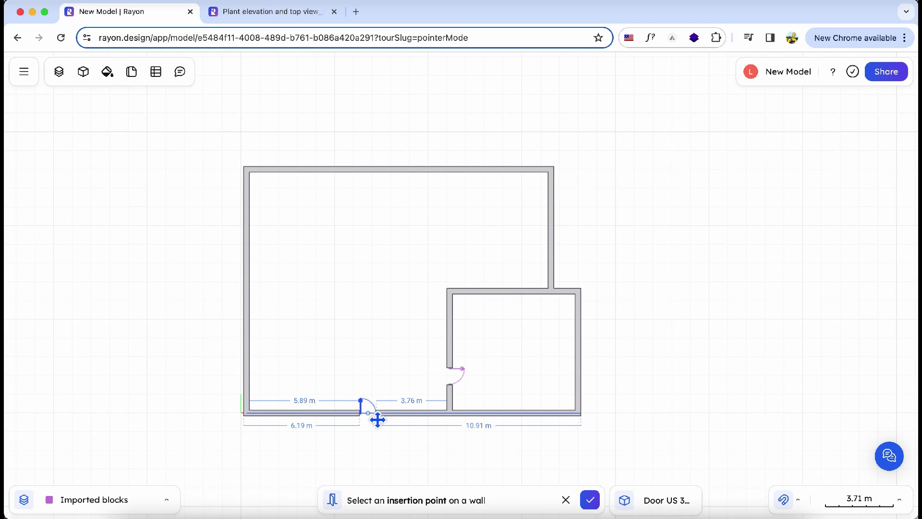
pyautogui.click(377, 418)
pyautogui.click(508, 175)
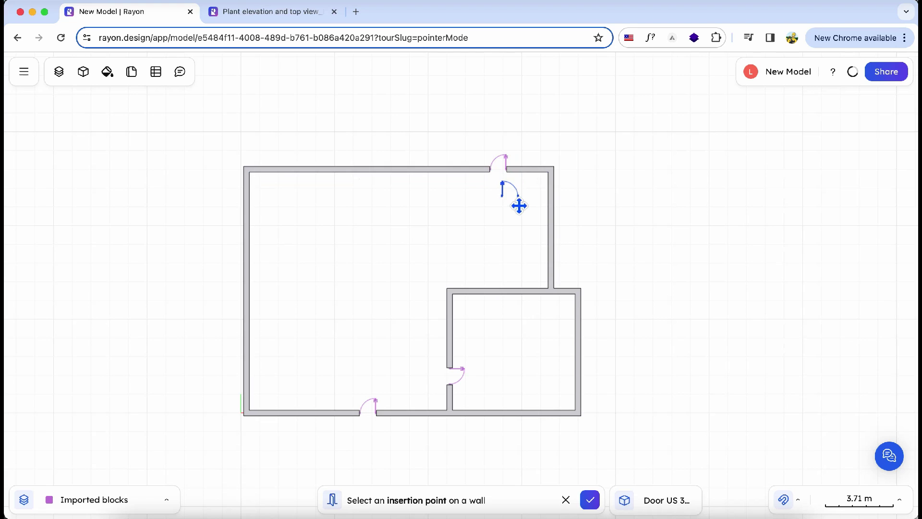
pyautogui.click(518, 204)
pyautogui.click(566, 500)
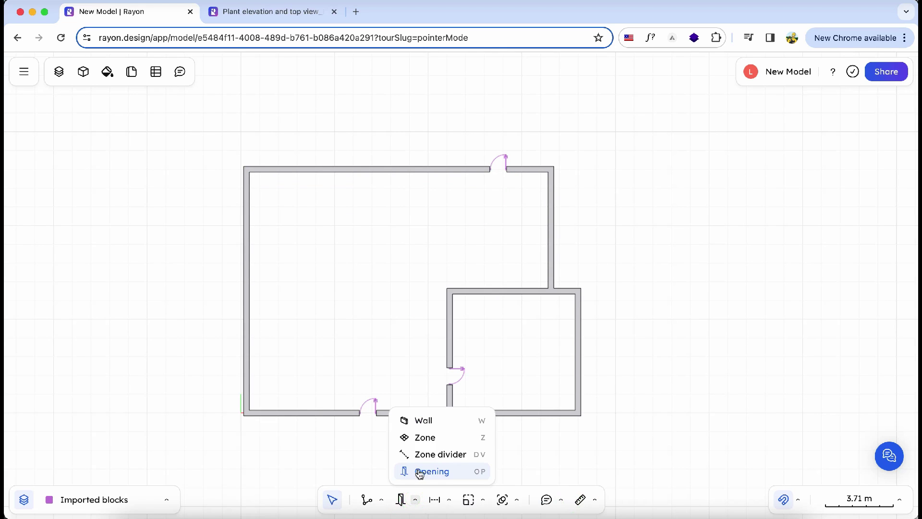
pyautogui.click(418, 472)
# Step: Find the Window 750 block by searching the libraries and place it on the outer walls
pyautogui.click(654, 502)
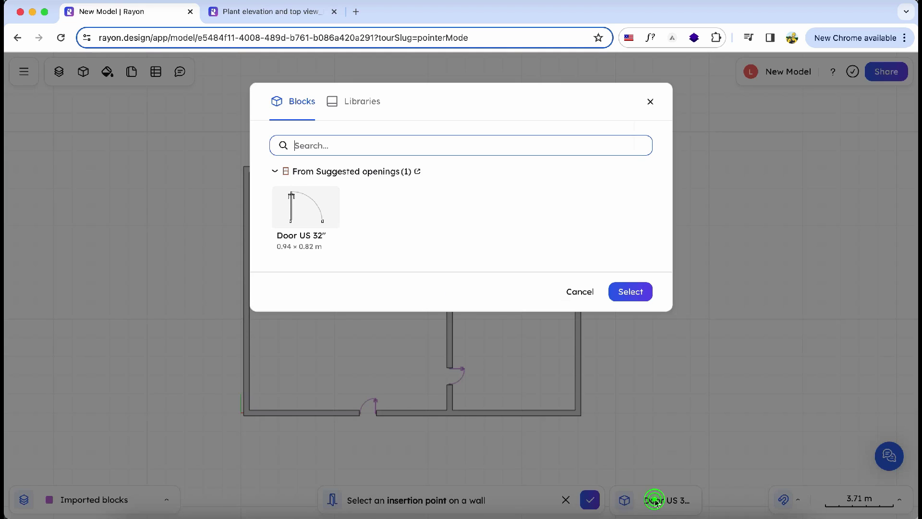
pyautogui.click(277, 174)
pyautogui.click(310, 144)
pyautogui.write('window')
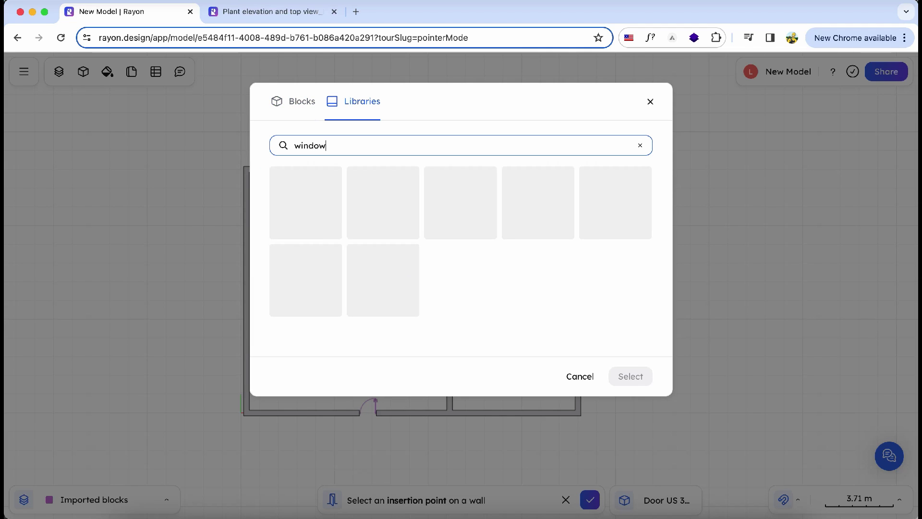
pyautogui.scroll(-2, 399, 297)
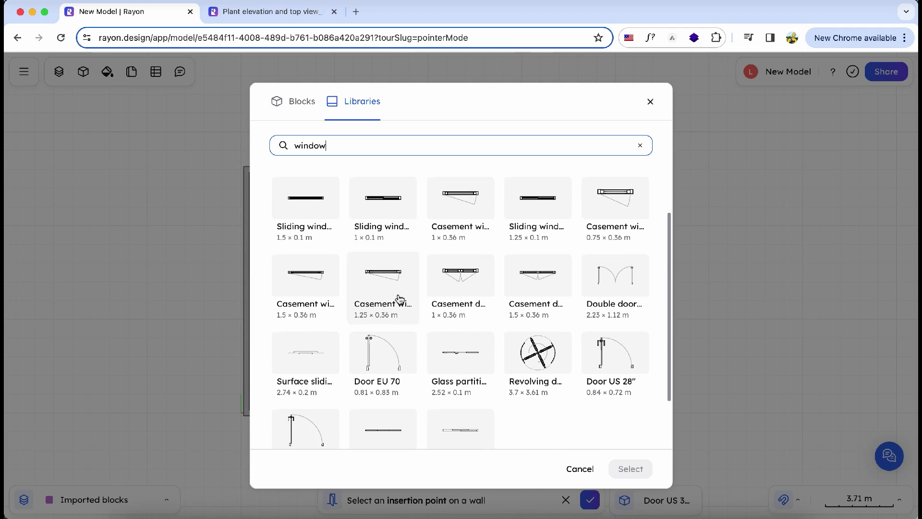
pyautogui.scroll(2, 400, 295)
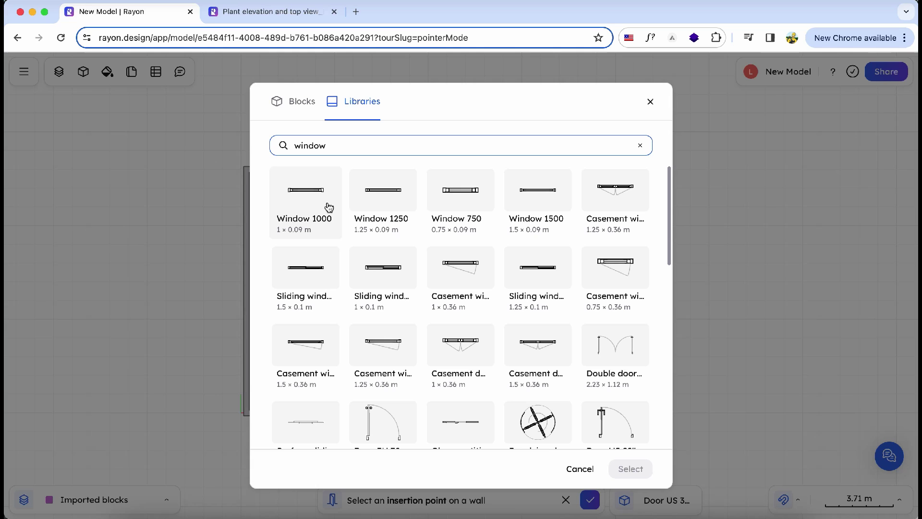
pyautogui.click(453, 196)
pyautogui.click(630, 469)
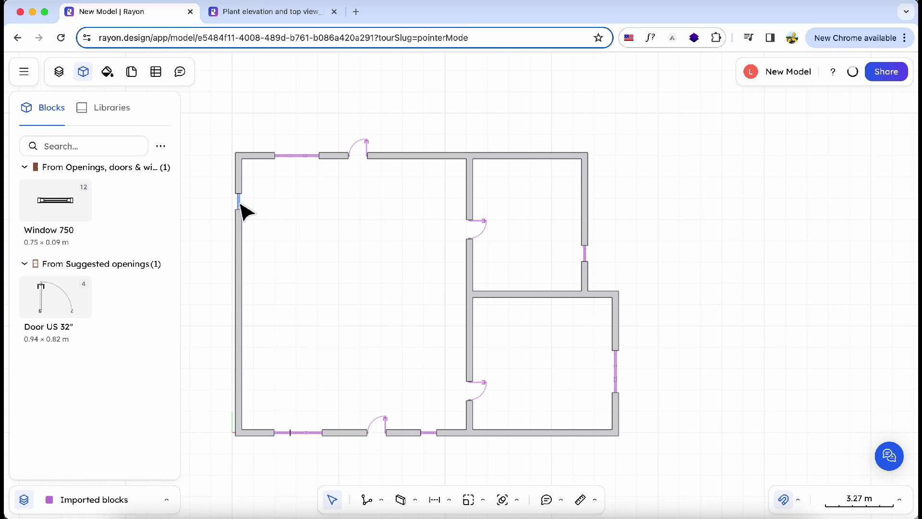
# Step: Widen the left-wall window to 2.23 m and slide it lower
pyautogui.moveTo(246, 217); pyautogui.dragTo(250, 281)
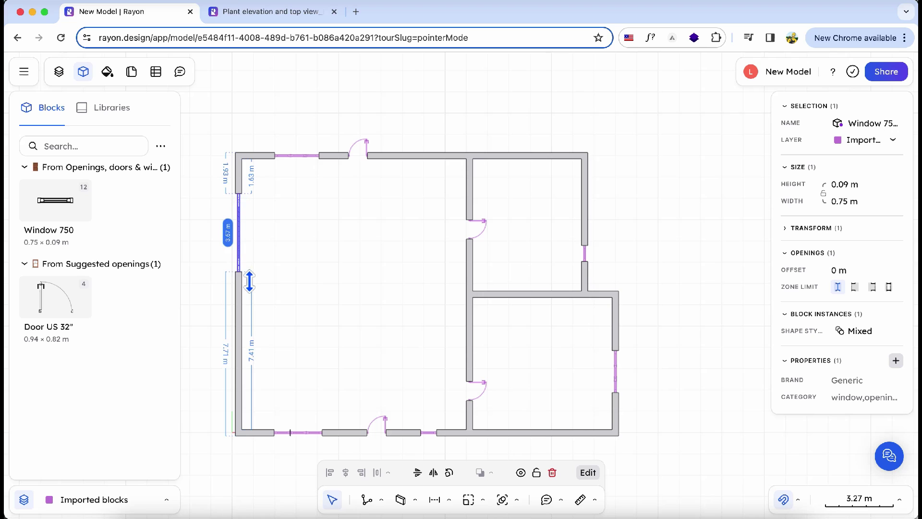
pyautogui.moveTo(248, 250); pyautogui.dragTo(243, 271)
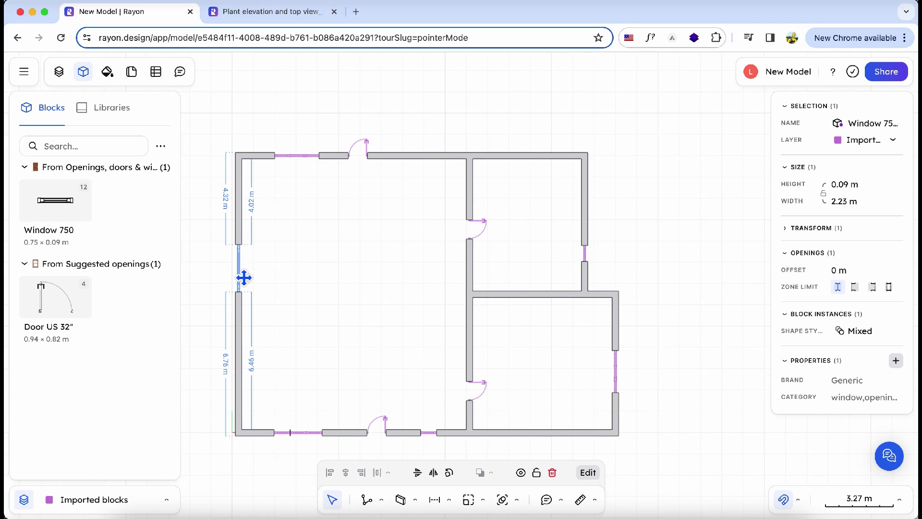
pyautogui.click(214, 269)
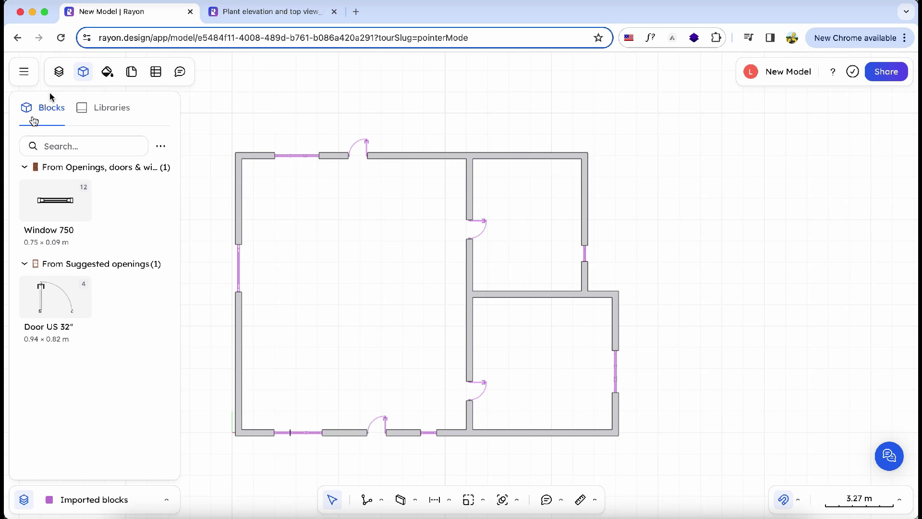
# Step: Drag the Double bedroom layout from Bedroom - Layouts into the lower-right room
pyautogui.click(89, 116)
pyautogui.scroll(-2, 70, 375)
pyautogui.scroll(-1, 70, 377)
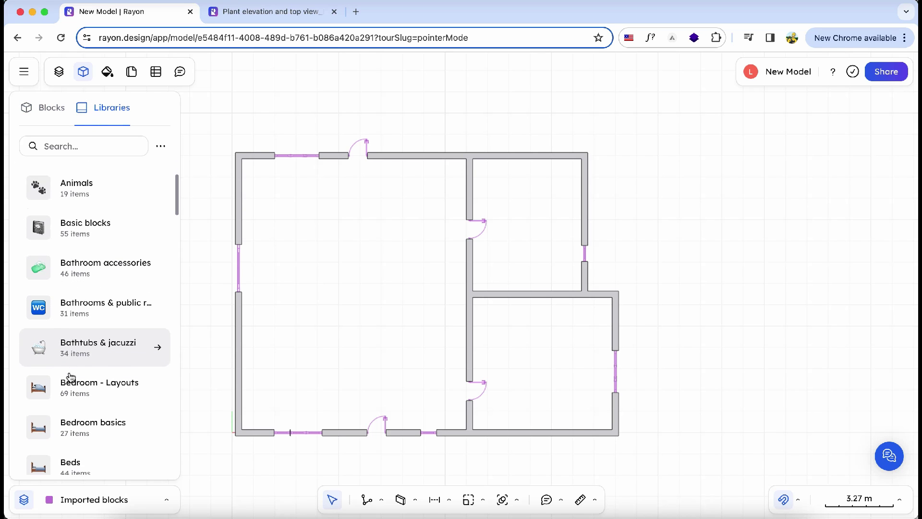
pyautogui.scroll(-1, 69, 377)
pyautogui.scroll(-1, 82, 355)
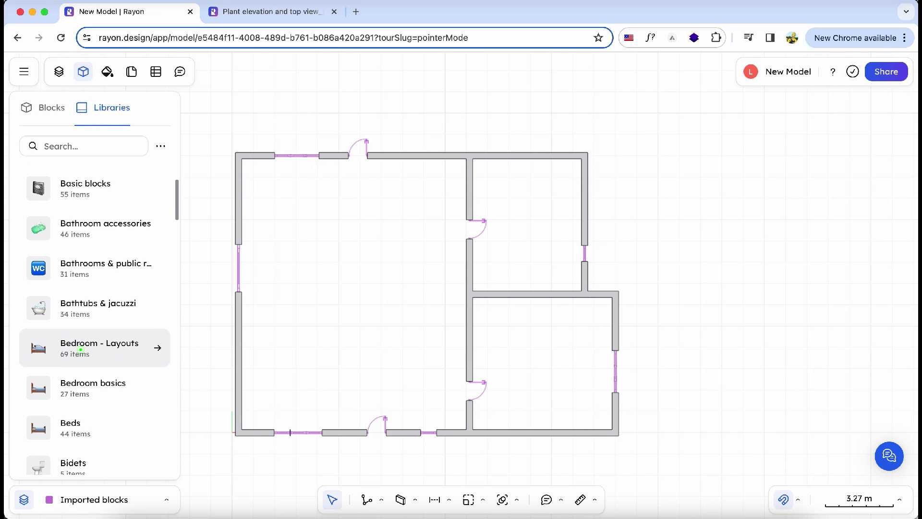
pyautogui.click(81, 349)
pyautogui.scroll(-3, 98, 311)
pyautogui.scroll(-2, 99, 310)
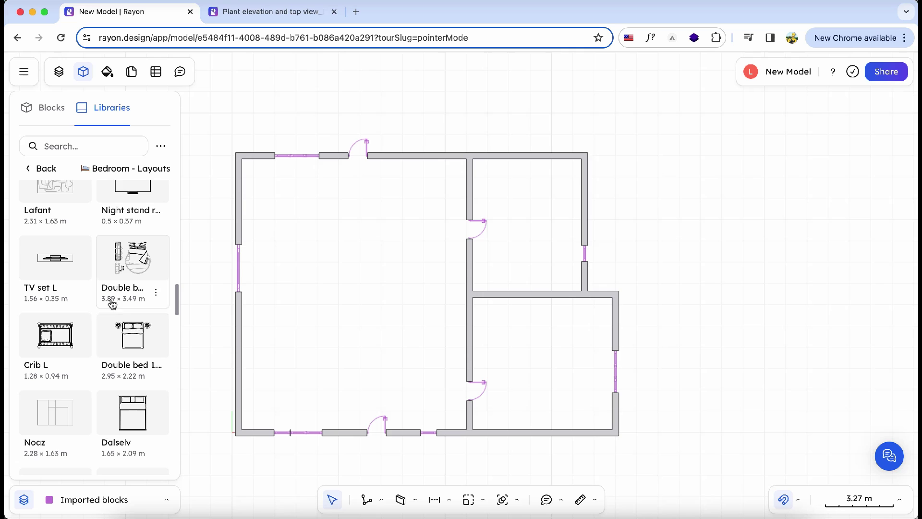
pyautogui.scroll(-2, 112, 304)
pyautogui.scroll(-5, 123, 324)
pyautogui.scroll(-4, 134, 346)
pyautogui.scroll(-2, 137, 356)
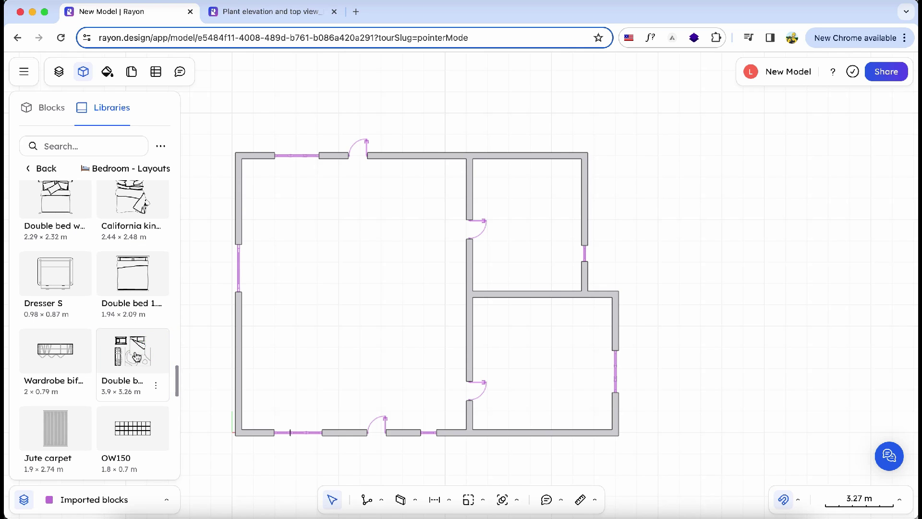
pyautogui.moveTo(136, 356)
pyautogui.mouseDown()
pyautogui.moveTo(562, 371)
pyautogui.moveTo(577, 389)
pyautogui.moveTo(617, 390)
pyautogui.mouseUp()
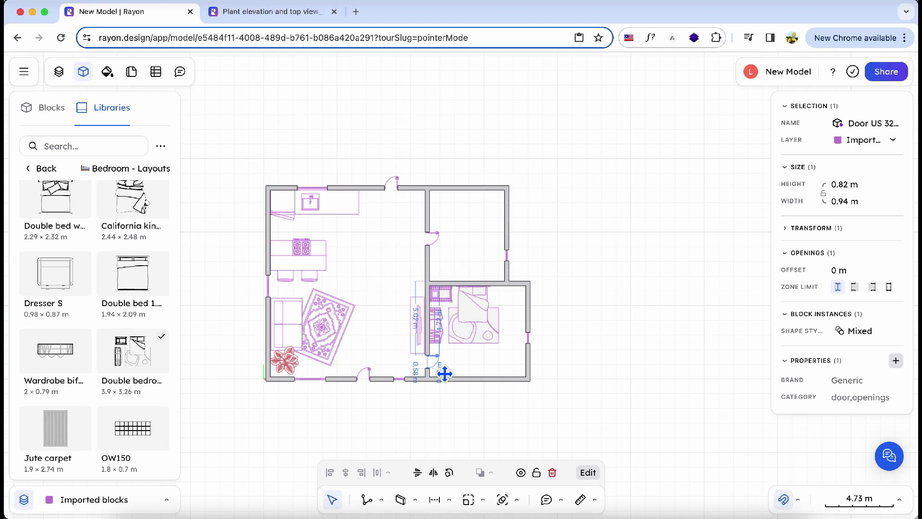
# Step: Create Zone 1 of 135.62 m² filling the left room
pyautogui.click(421, 344)
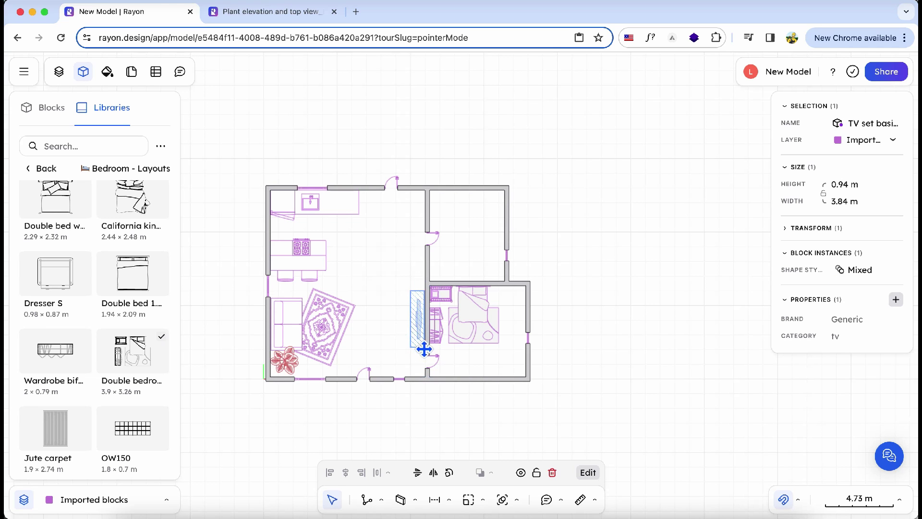
pyautogui.click(300, 328)
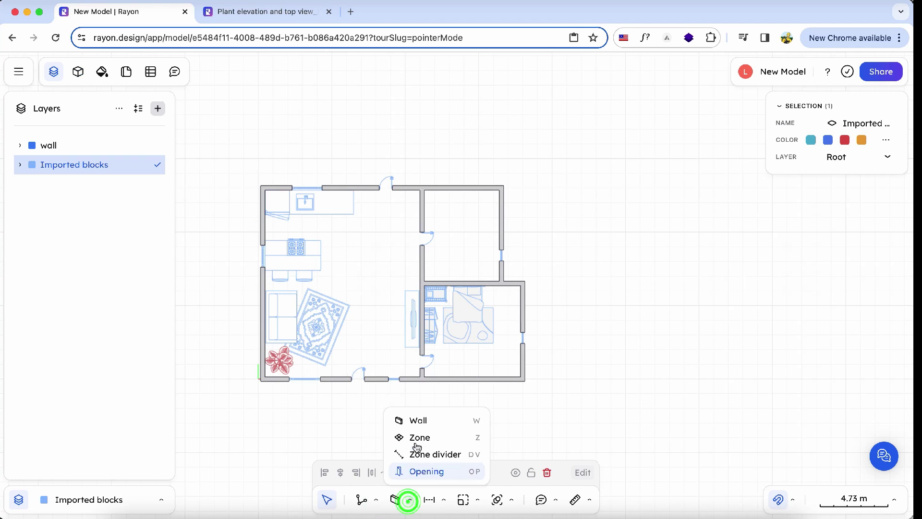
pyautogui.click(417, 441)
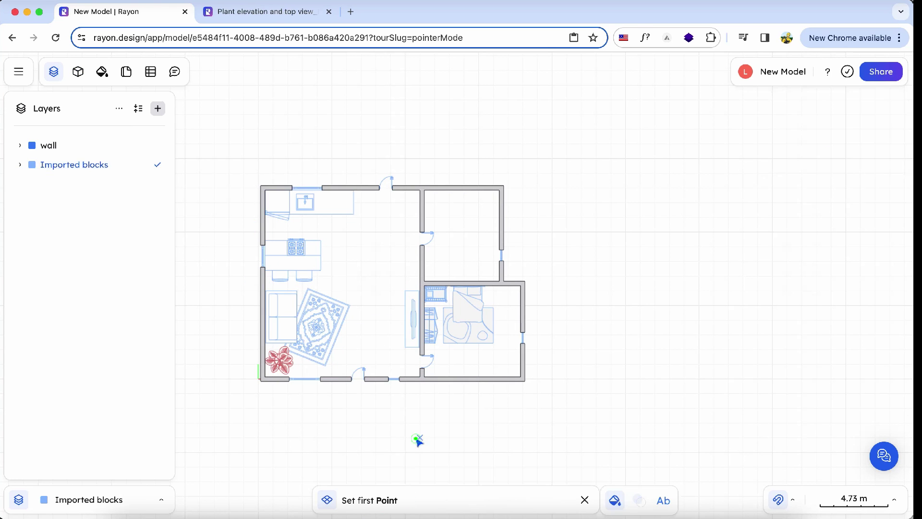
pyautogui.click(379, 299)
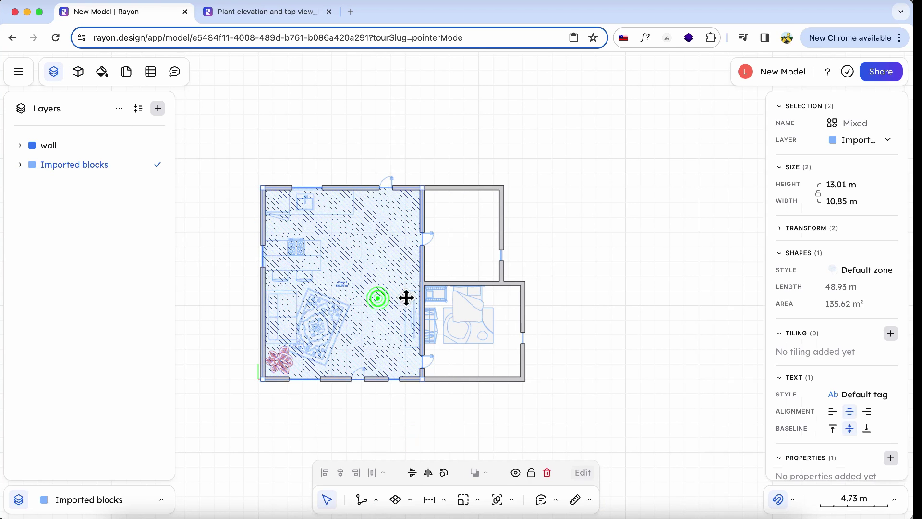
pyautogui.click(459, 250)
pyautogui.scroll(3, 360, 278)
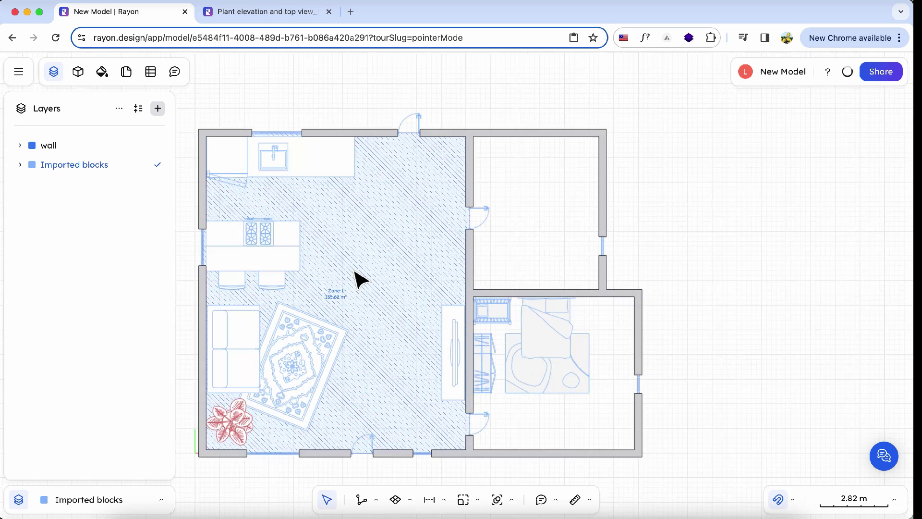
pyautogui.scroll(3, 361, 279)
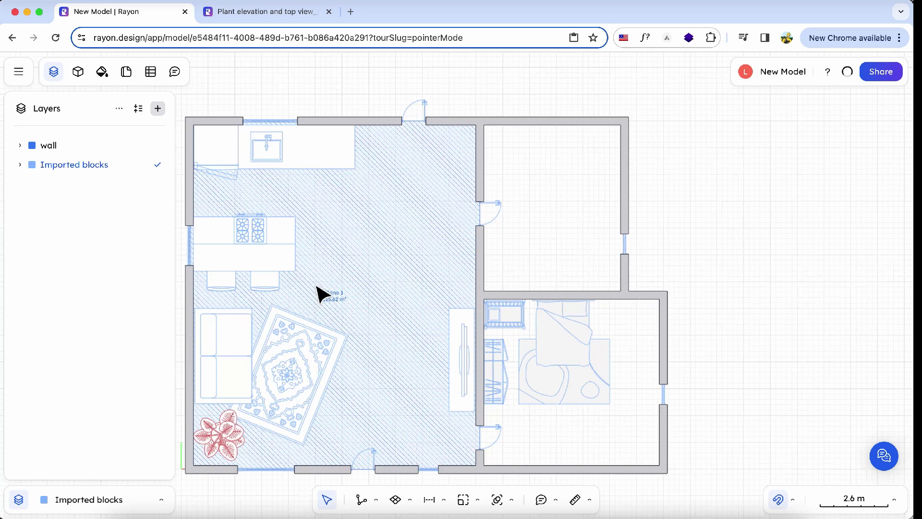
# Step: Create Zone 2 of 31.93 m² in the upper-right room
pyautogui.click(400, 504)
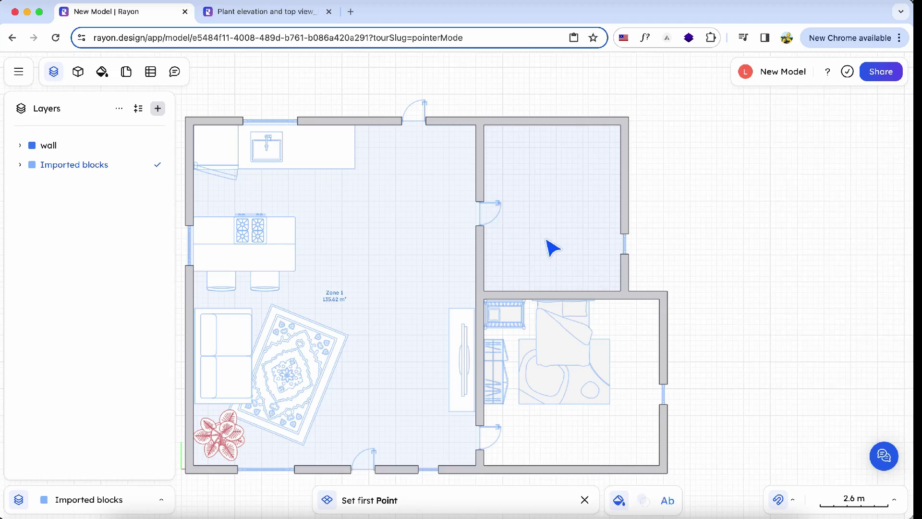
pyautogui.click(542, 238)
pyautogui.click(401, 500)
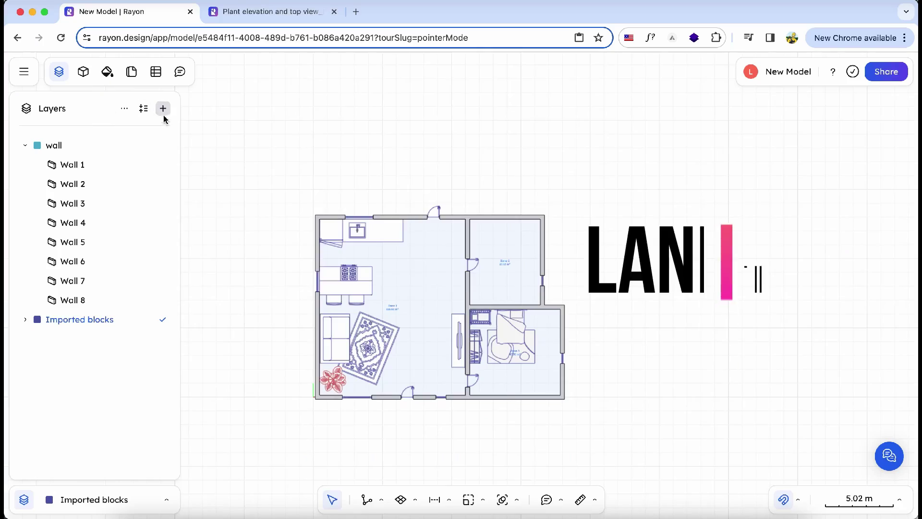
# Step: Add a new layer named 'land' and move it below Imported blocks
pyautogui.click(163, 110)
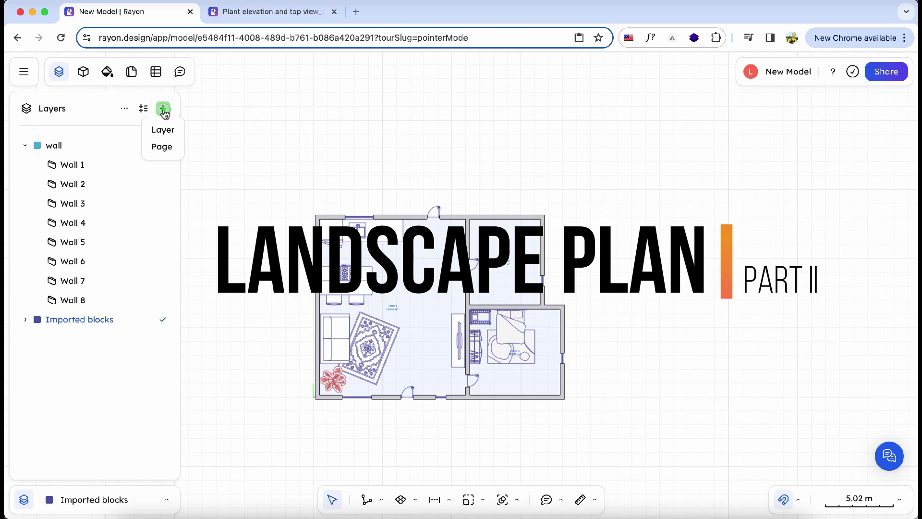
pyautogui.click(163, 130)
pyautogui.doubleClick(82, 144)
pyautogui.write('land')
pyautogui.press('Return')
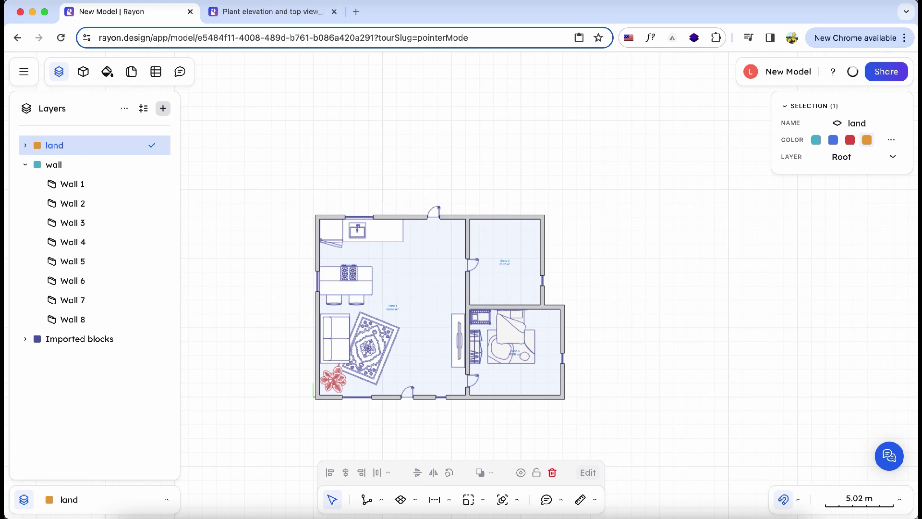
pyautogui.moveTo(75, 331); pyautogui.dragTo(75, 351)
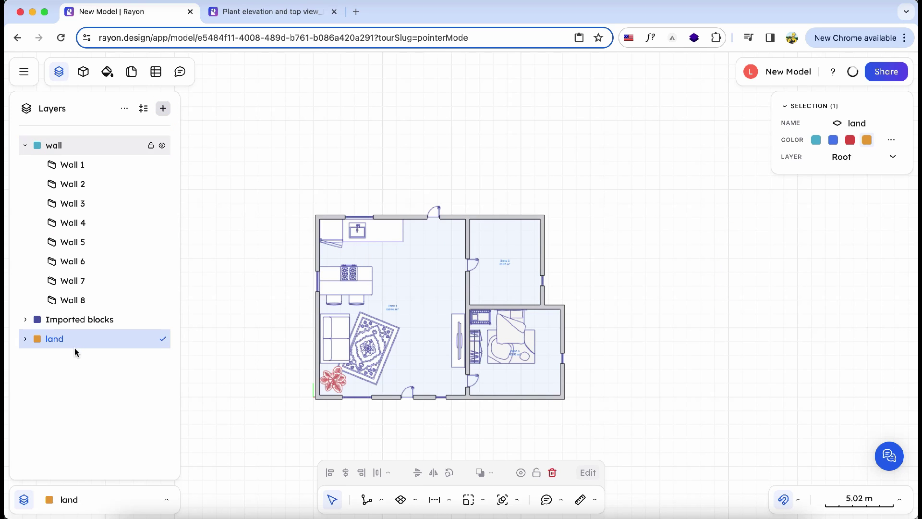
pyautogui.scroll(-3, 291, 227)
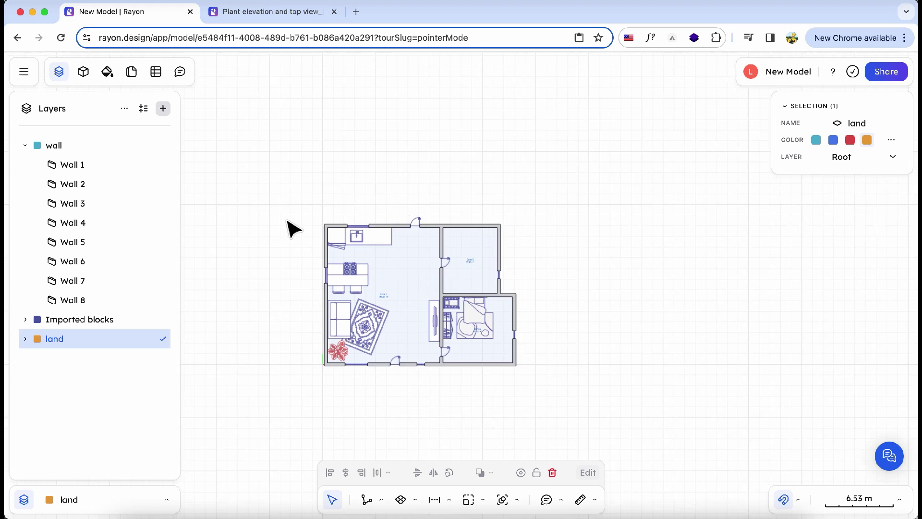
# Step: Draw a 34 m by 25 m site rectangle around the house
pyautogui.click(400, 498)
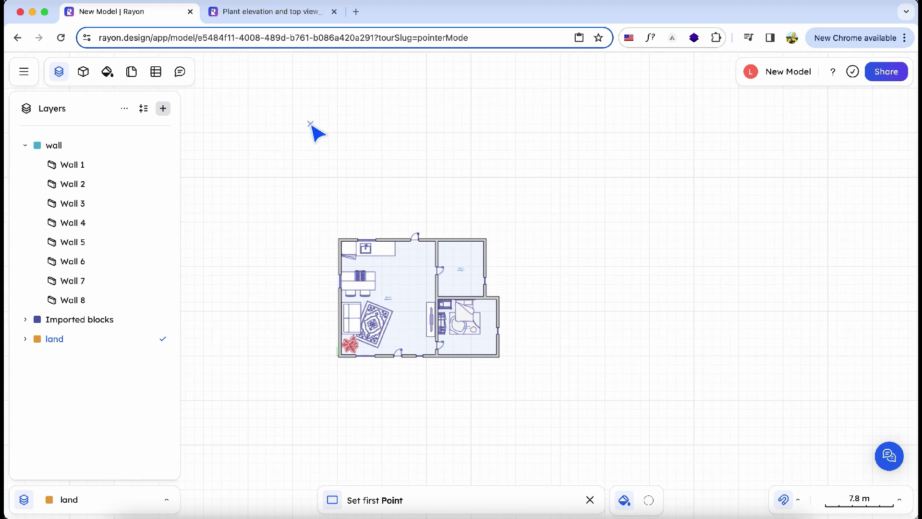
pyautogui.click(319, 115)
pyautogui.click(533, 417)
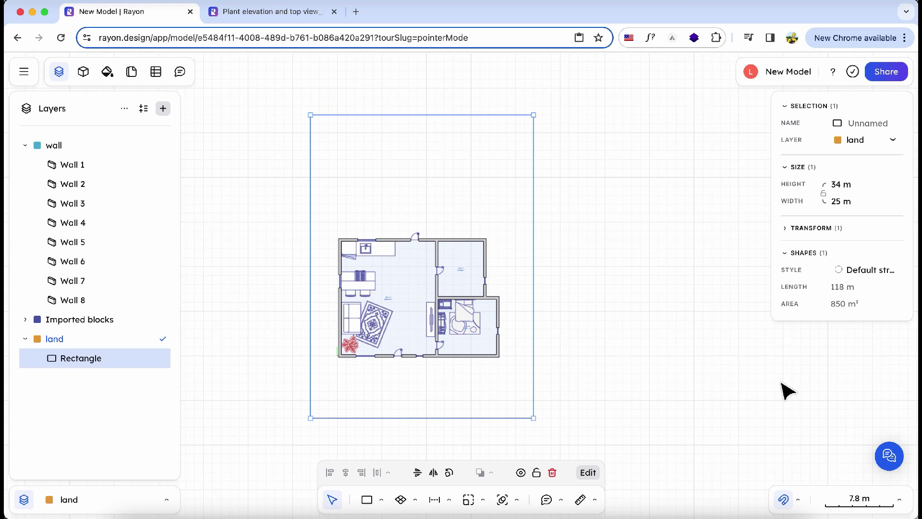
# Step: Fill the rectangle with the first Nature grass hatch in green at low opacity
pyautogui.click(874, 276)
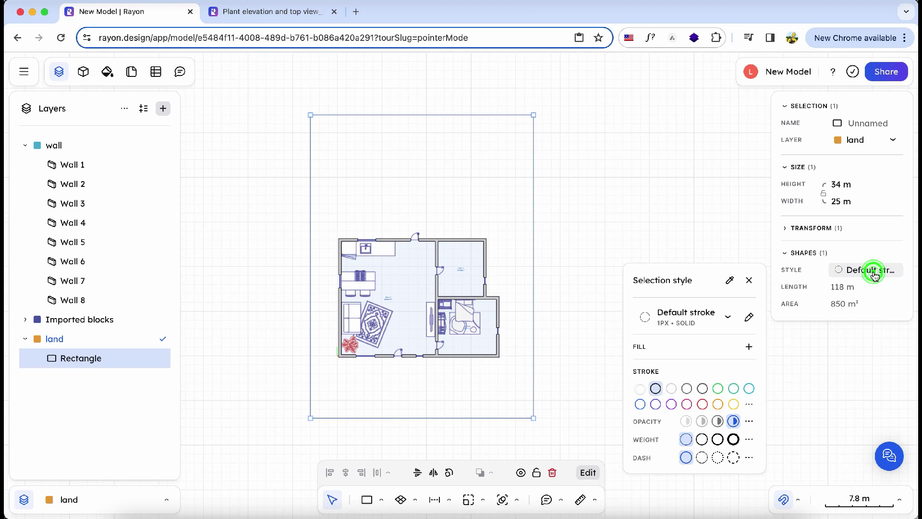
pyautogui.click(750, 347)
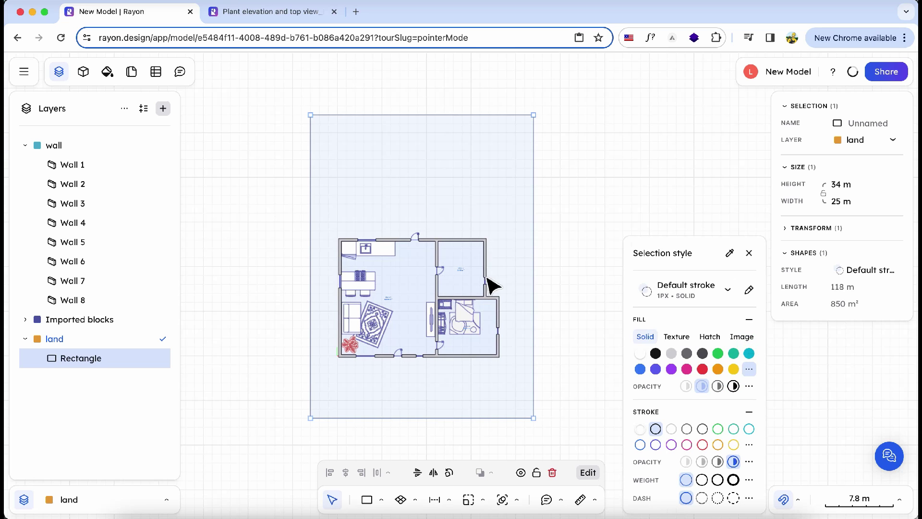
pyautogui.click(676, 337)
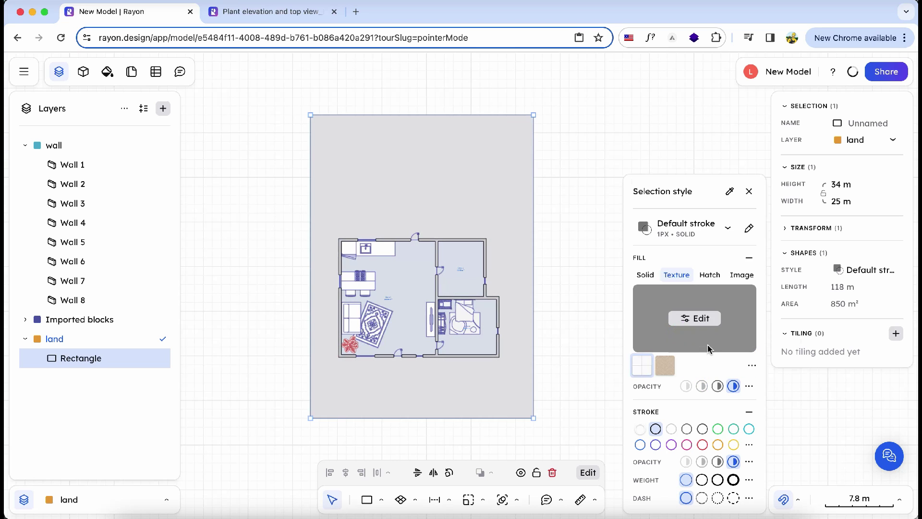
pyautogui.click(709, 274)
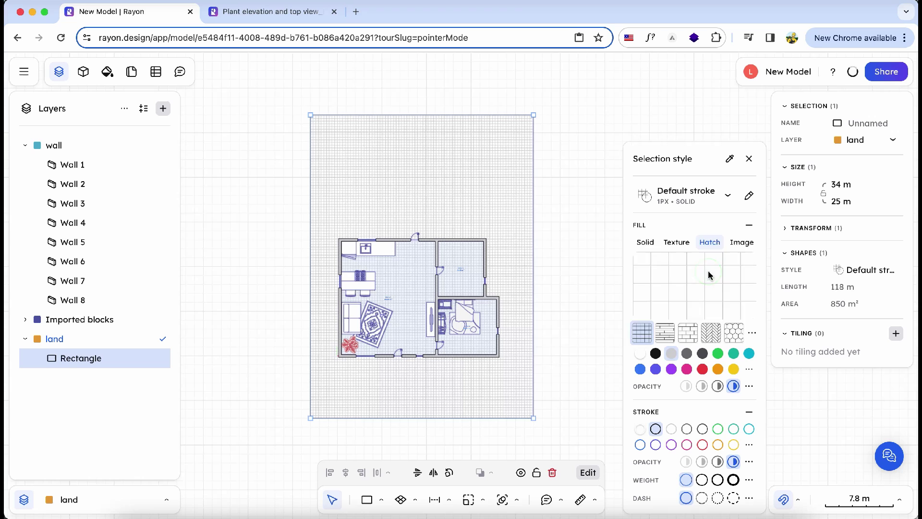
pyautogui.click(751, 336)
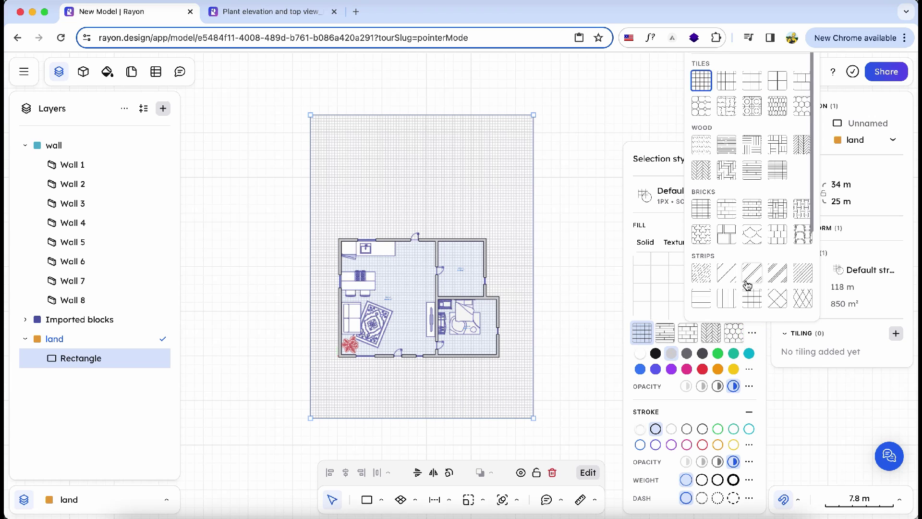
pyautogui.scroll(-3, 747, 285)
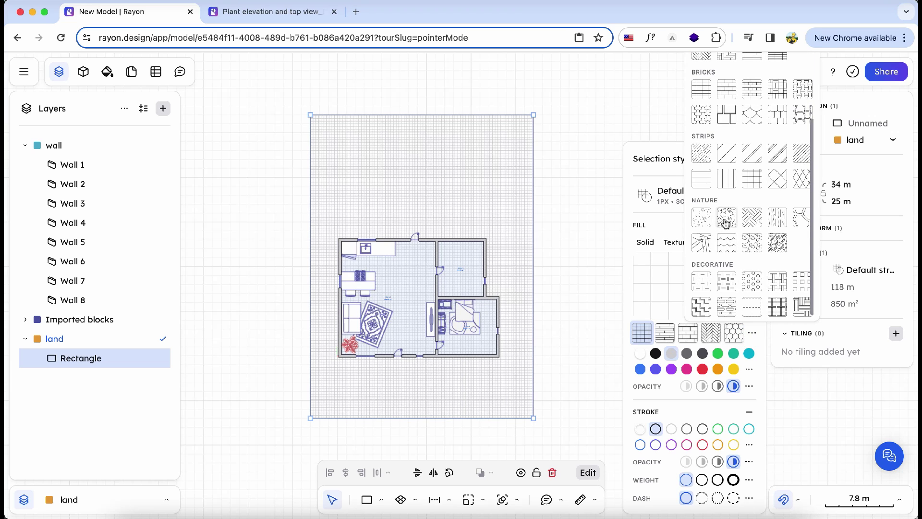
pyautogui.click(701, 217)
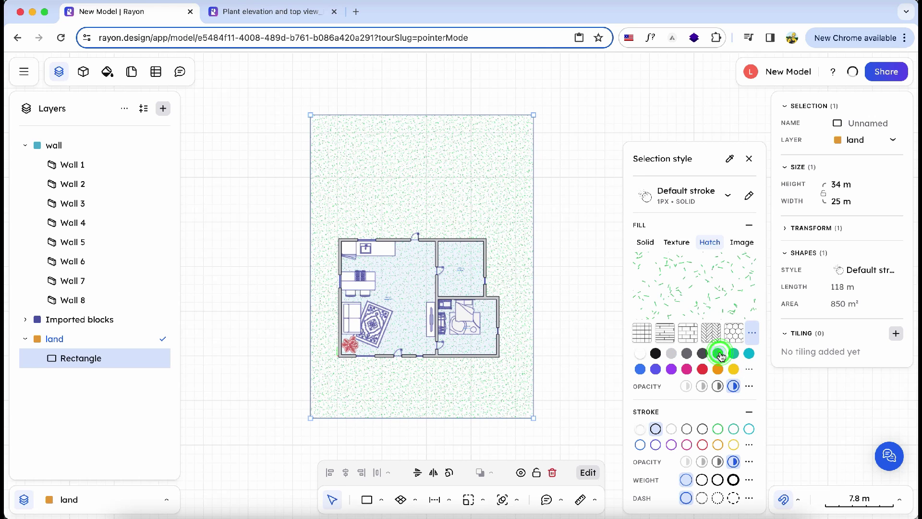
pyautogui.click(702, 387)
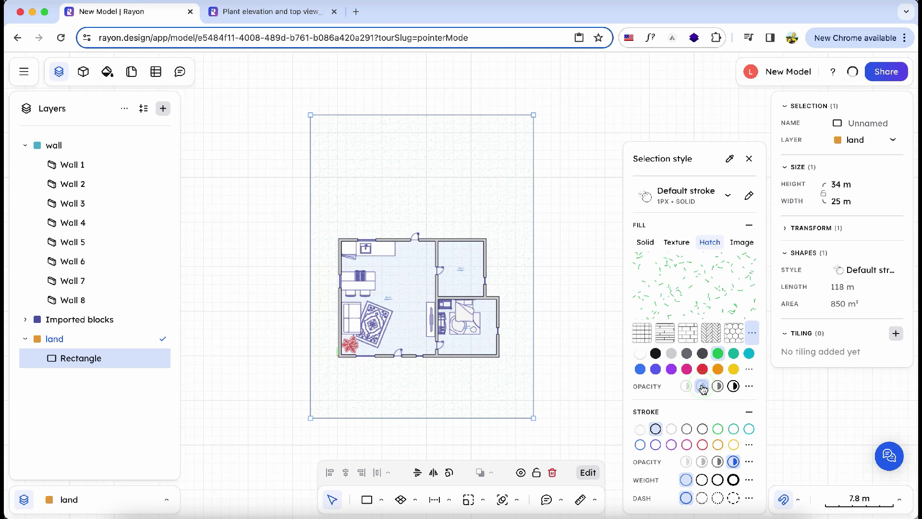
# Step: Trace the house footprint as a closed polyline over the land
pyautogui.click(586, 226)
pyautogui.click(381, 499)
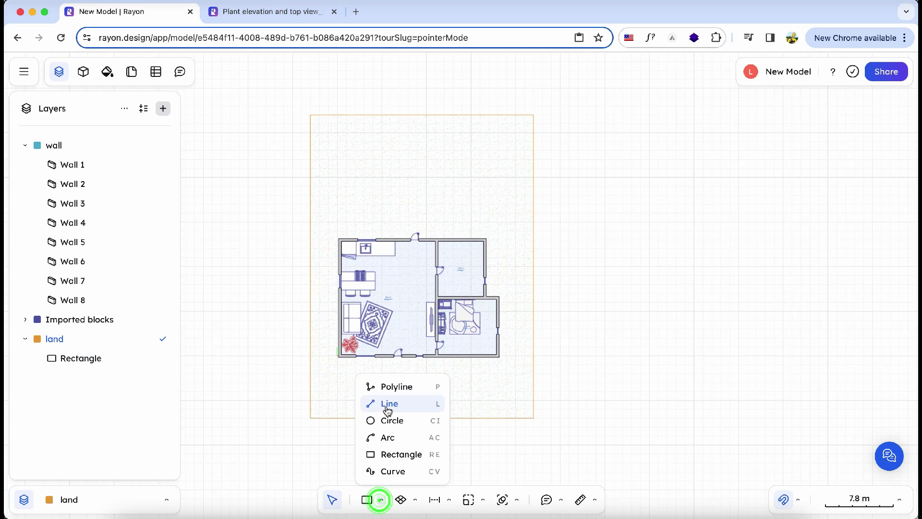
pyautogui.click(390, 385)
pyautogui.click(339, 355)
pyautogui.click(339, 239)
pyautogui.click(487, 238)
pyautogui.click(497, 355)
pyautogui.scroll(2, 508, 364)
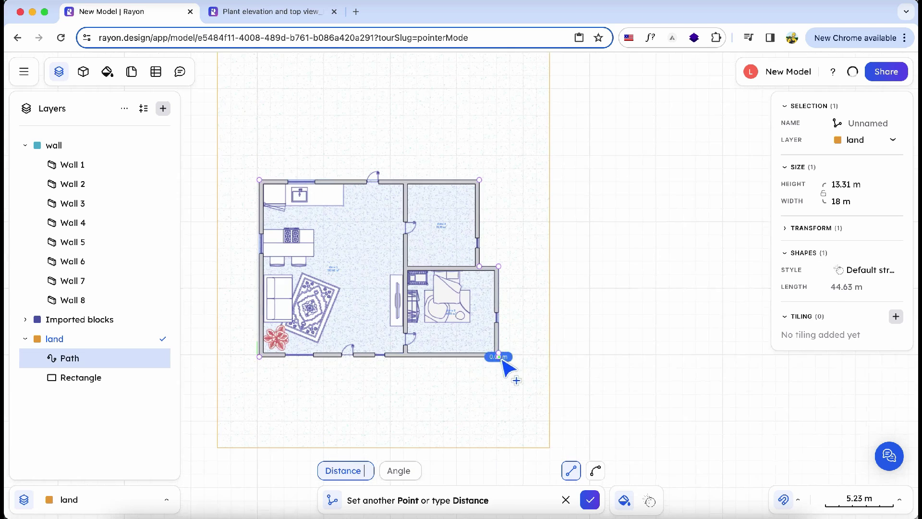
pyautogui.click(261, 354)
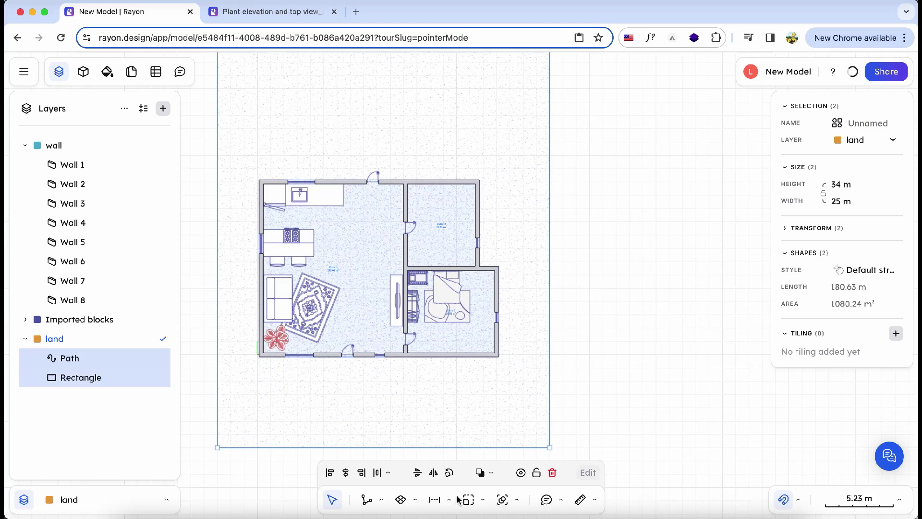
# Step: Cut the house outline out of the land shape with Boolean Exclude
pyautogui.click(481, 473)
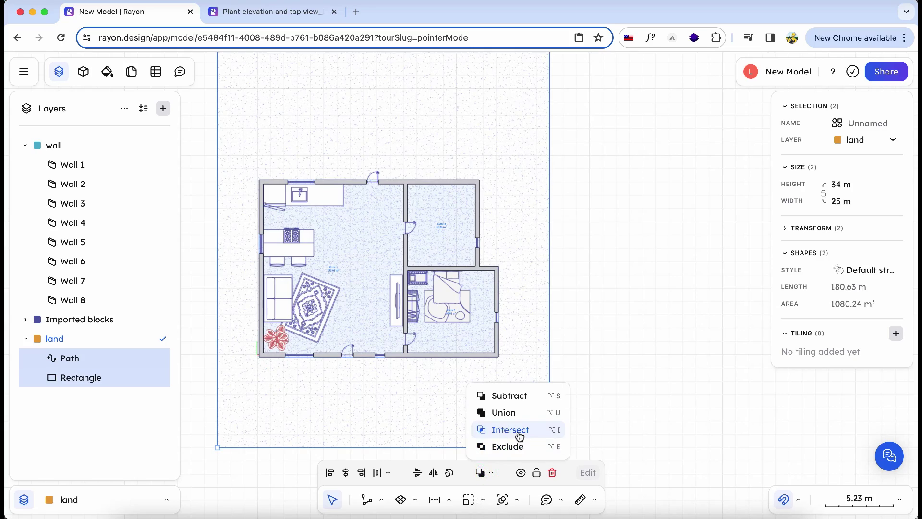
pyautogui.click(516, 445)
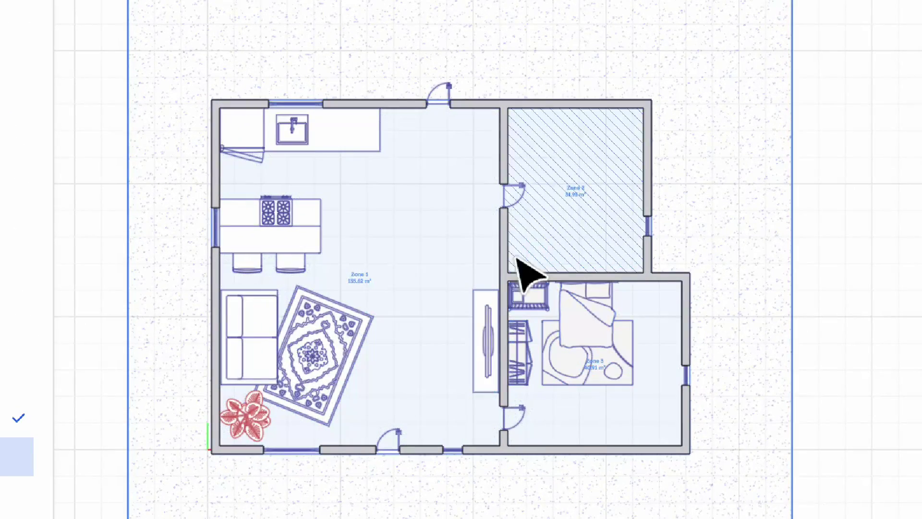
pyautogui.click(890, 209)
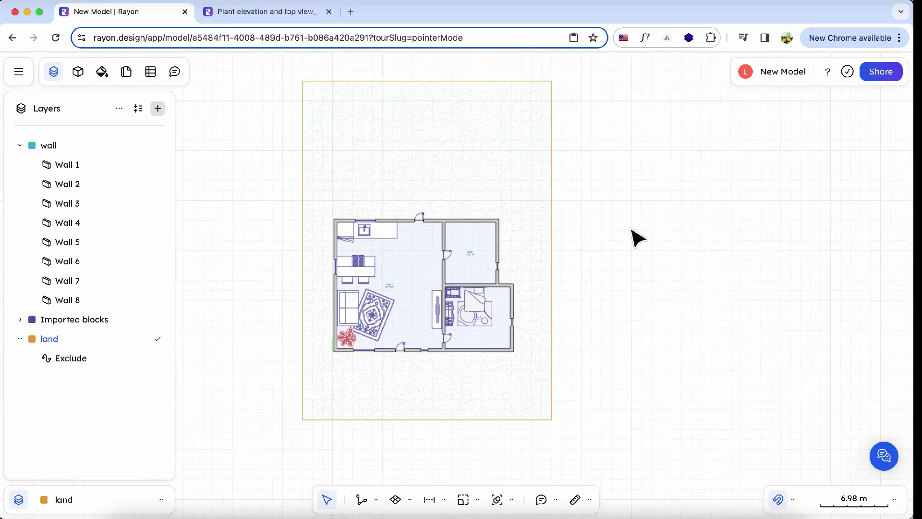
# Step: Draw two closed zone outlines along the top of the house
pyautogui.press('l')
pyautogui.click(323, 251)
pyautogui.click(324, 165)
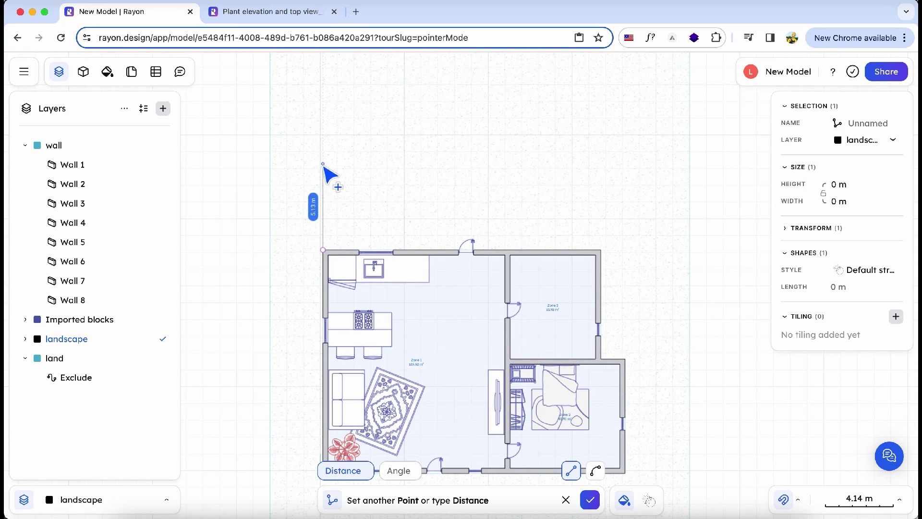
pyautogui.click(504, 164)
pyautogui.press('l')
pyautogui.click(505, 193)
pyautogui.click(601, 194)
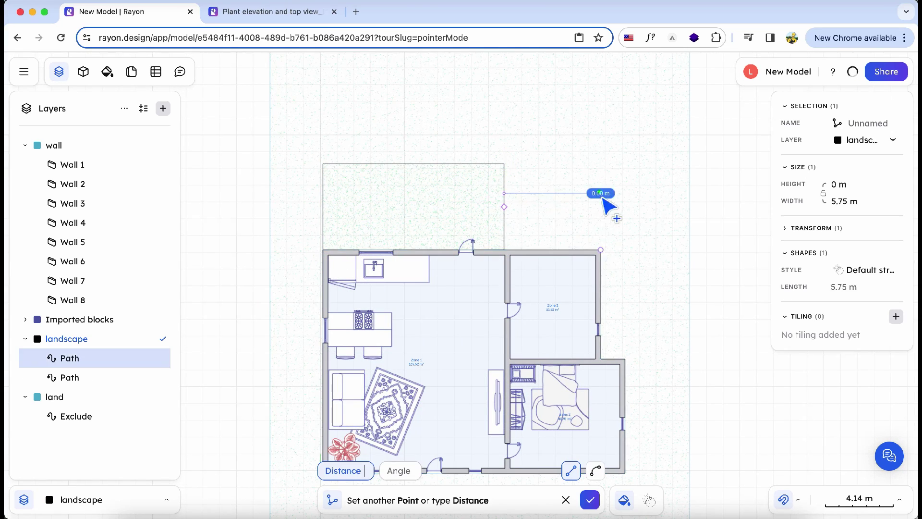
pyautogui.click(601, 251)
pyautogui.press('Return')
# Step: Fill both zones with a black, more opaque vertical Strips hatch
pyautogui.keyDown('shift'); pyautogui.click(496, 226); pyautogui.keyUp('shift')
pyautogui.scroll(2, 496, 226)
pyautogui.scroll(2, 496, 225)
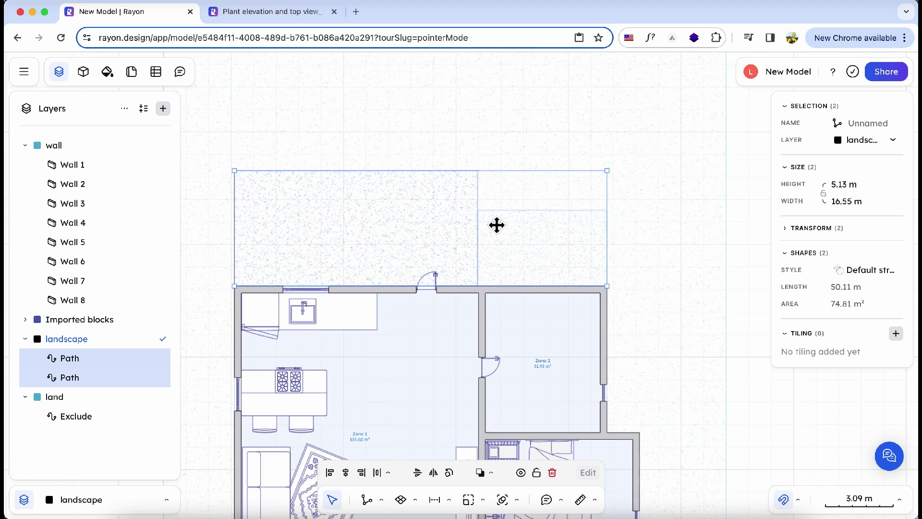
pyautogui.click(872, 269)
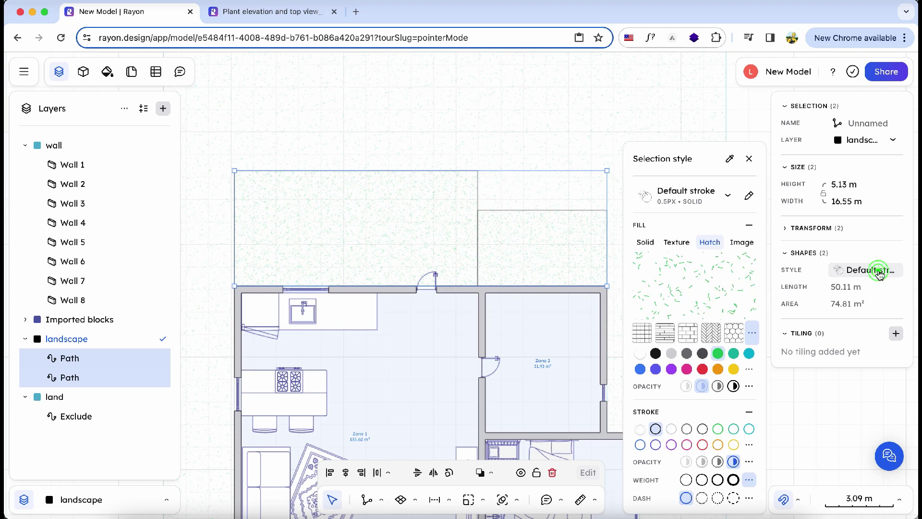
pyautogui.click(751, 333)
pyautogui.click(728, 307)
pyautogui.click(655, 353)
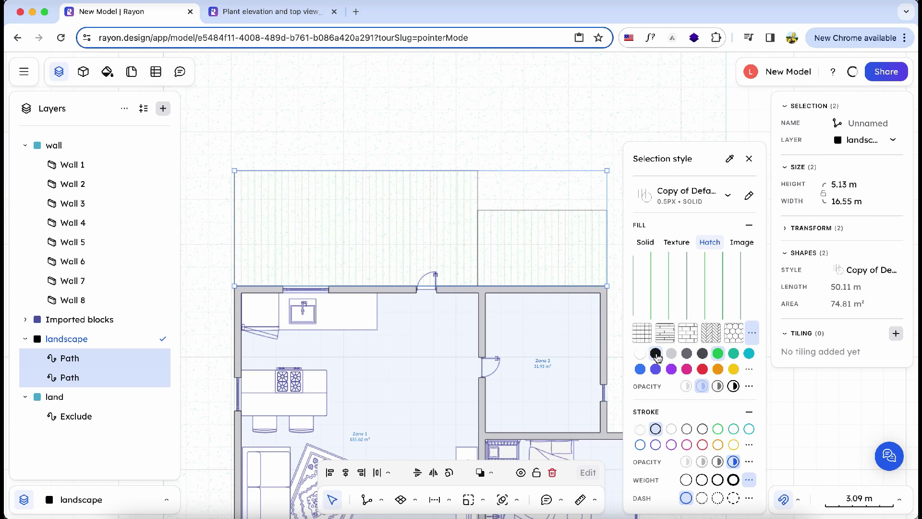
pyautogui.click(718, 386)
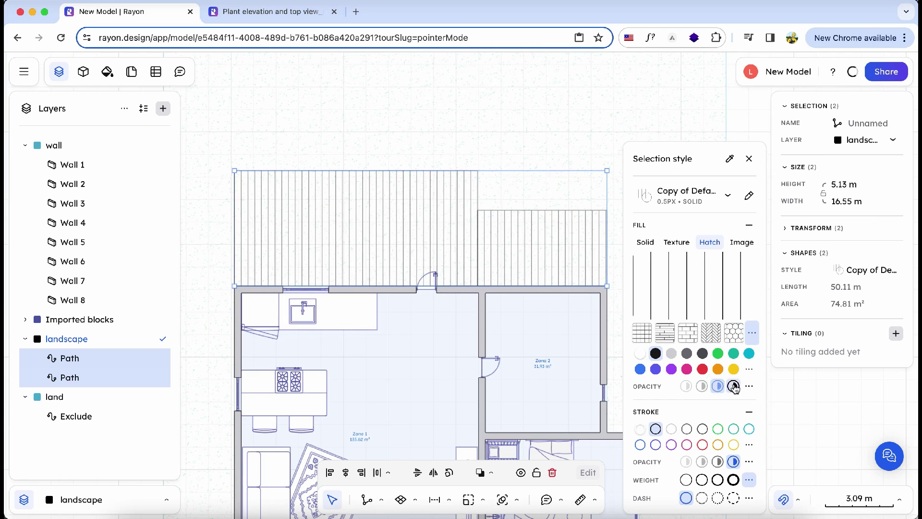
pyautogui.scroll(-3, 515, 154)
pyautogui.click(515, 154)
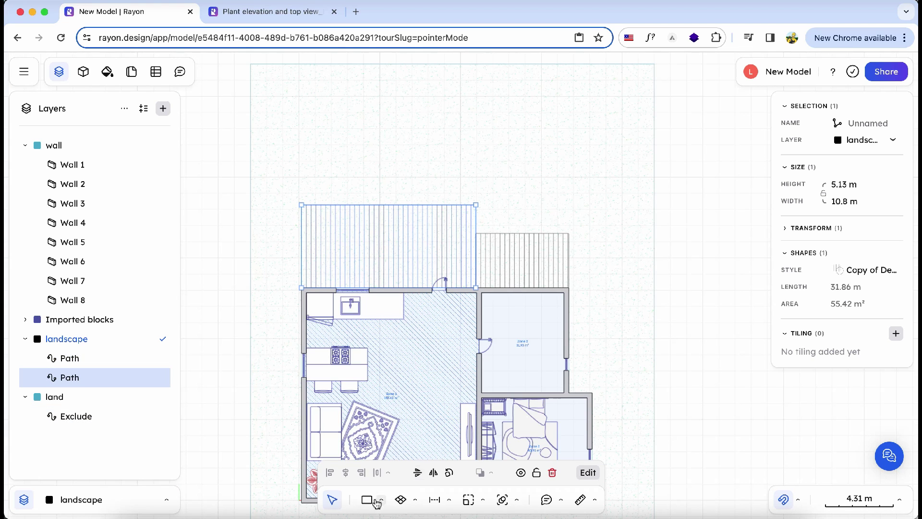
# Step: Draw a small step rectangle at the striped zone's top-left corner
pyautogui.click(383, 504)
pyautogui.click(380, 452)
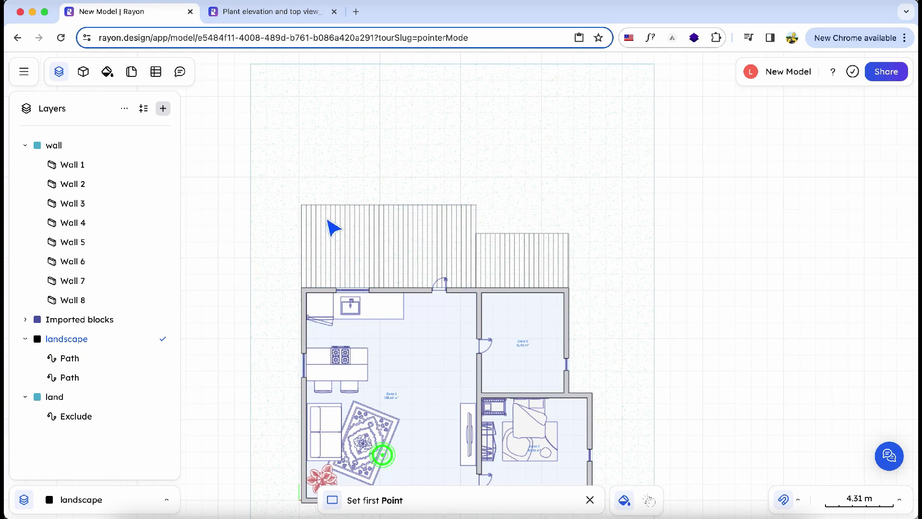
pyautogui.click(305, 205)
pyautogui.scroll(2, 340, 207)
pyautogui.scroll(3, 340, 208)
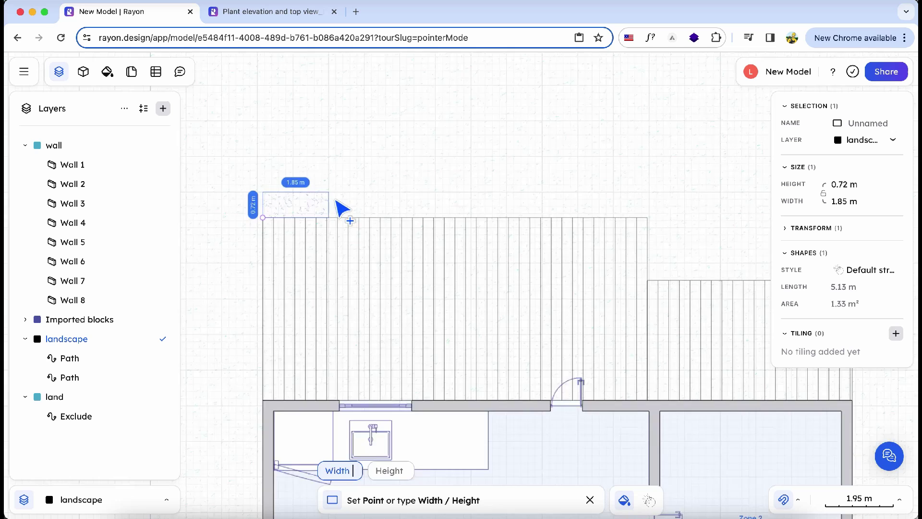
pyautogui.scroll(1, 340, 214)
pyautogui.click(337, 209)
# Step: Copy the step rectangle twice, stacked above the first
pyautogui.press('c')
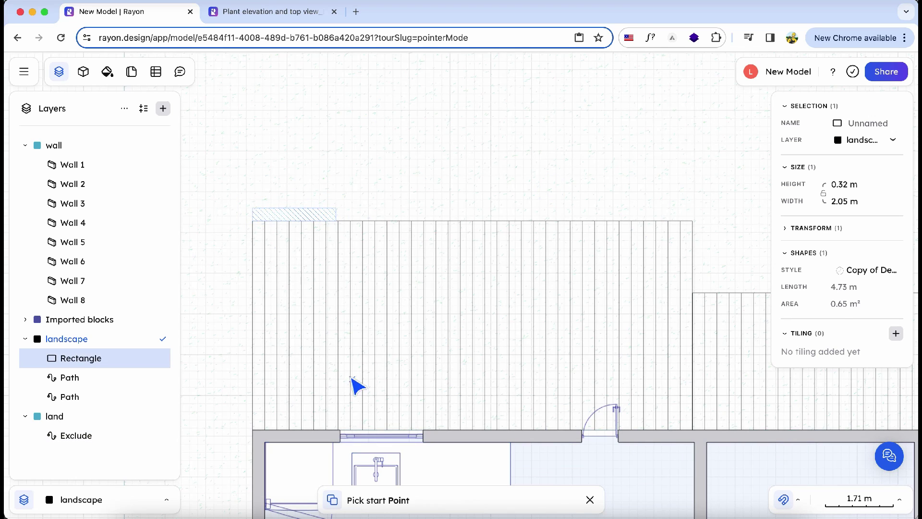
pyautogui.click(252, 209)
pyautogui.click(252, 195)
pyautogui.press('Escape')
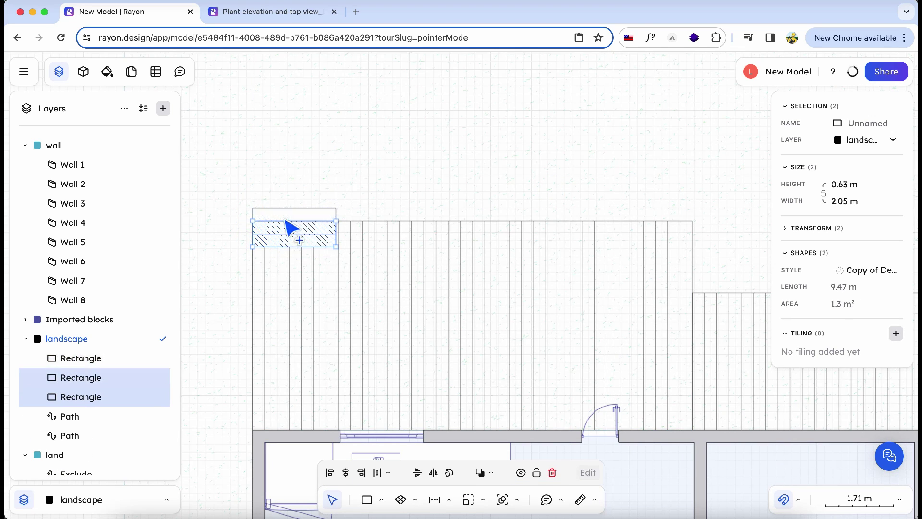
# Step: Copy the three steps to the right zone's corner and rotate them 90°
pyautogui.press('c')
pyautogui.click(253, 218)
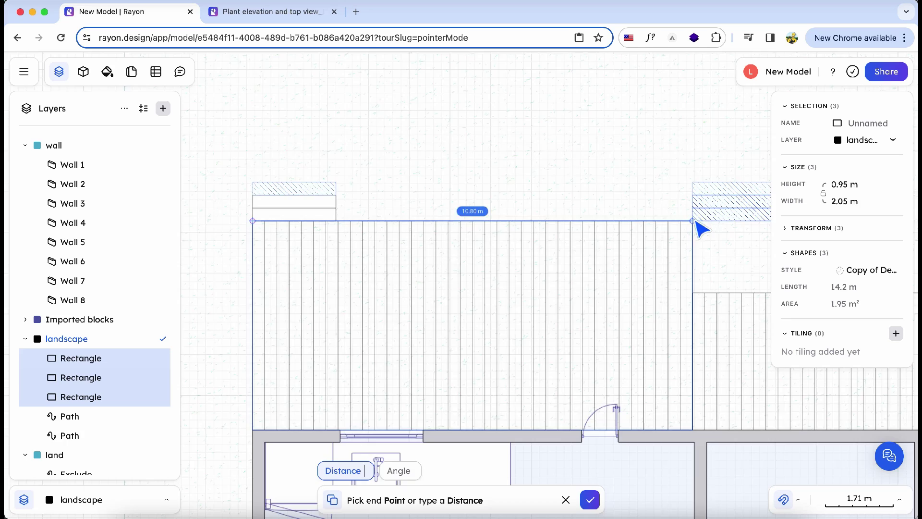
pyautogui.hscroll(2, 699, 226)
pyautogui.click(626, 269)
pyautogui.moveTo(724, 237); pyautogui.dragTo(657, 302)
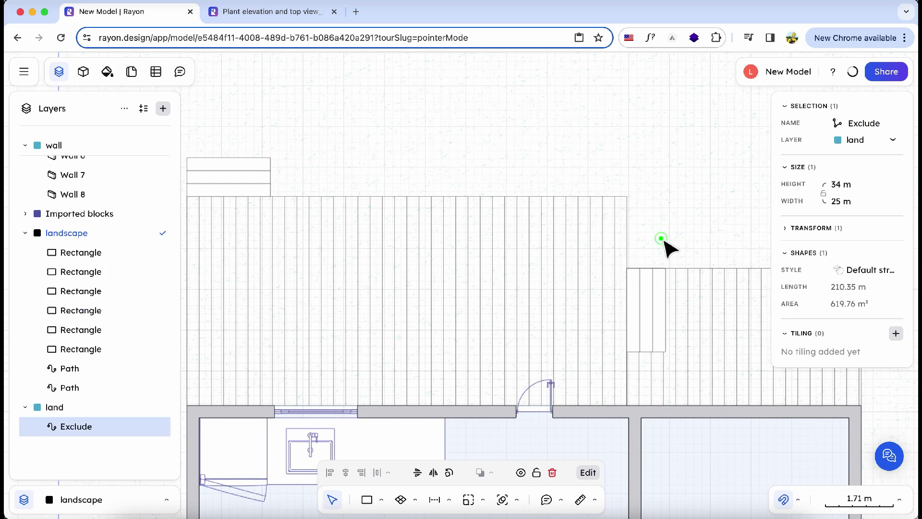
pyautogui.scroll(-3, 669, 250)
pyautogui.scroll(-3, 669, 249)
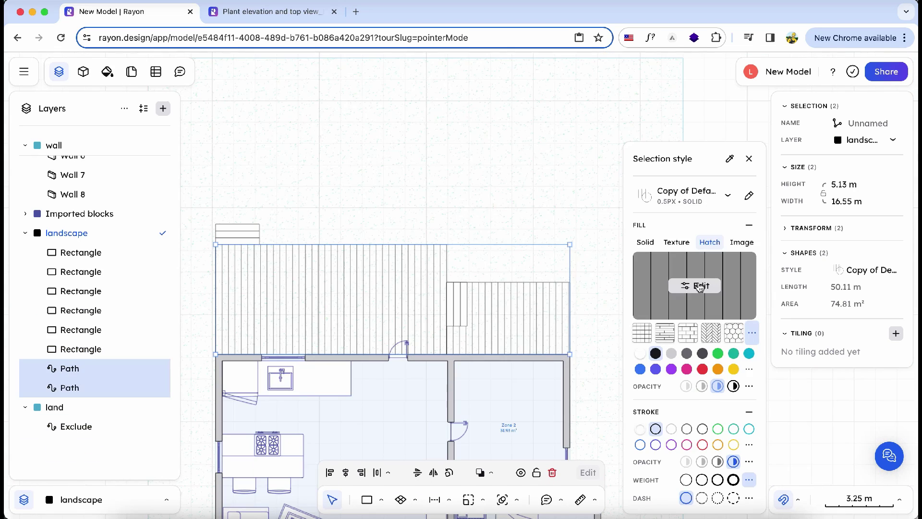
# Step: Set the strip hatch scale to ×0.66 for a denser pattern
pyautogui.click(699, 286)
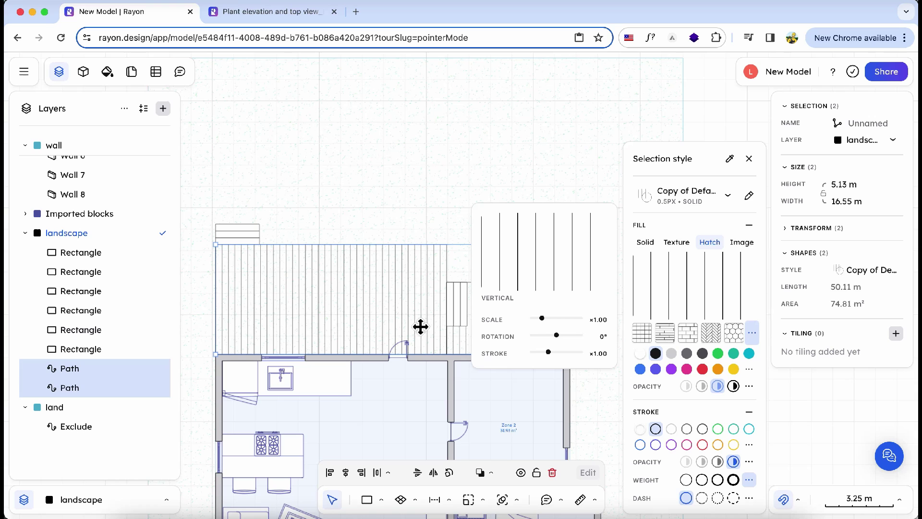
pyautogui.moveTo(542, 319); pyautogui.dragTo(536, 322)
pyautogui.click(467, 269)
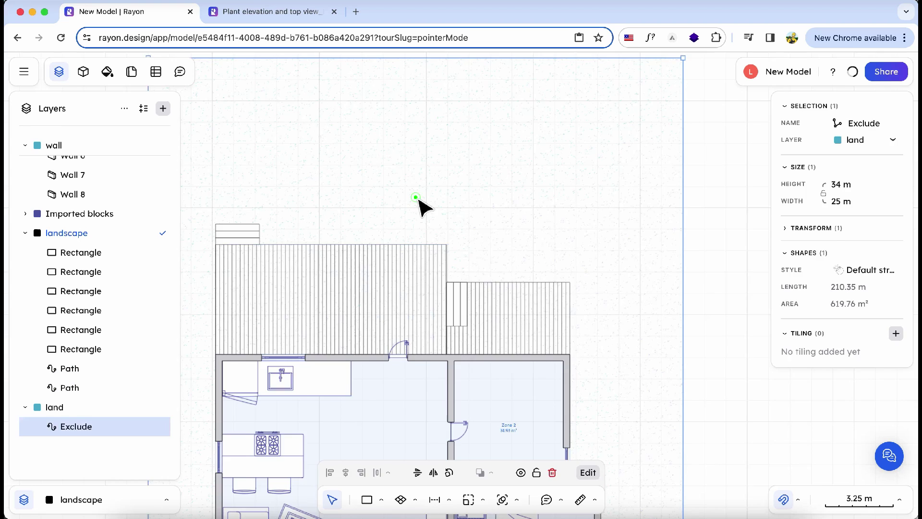
pyautogui.scroll(-2, 433, 191)
# Step: Place a Picnic table block from the libraries onto the north deck
pyautogui.click(83, 71)
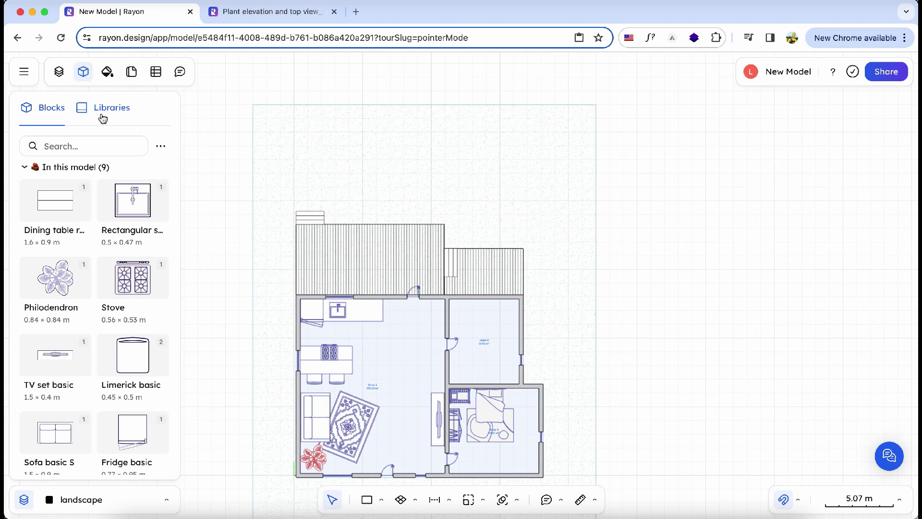
pyautogui.click(103, 117)
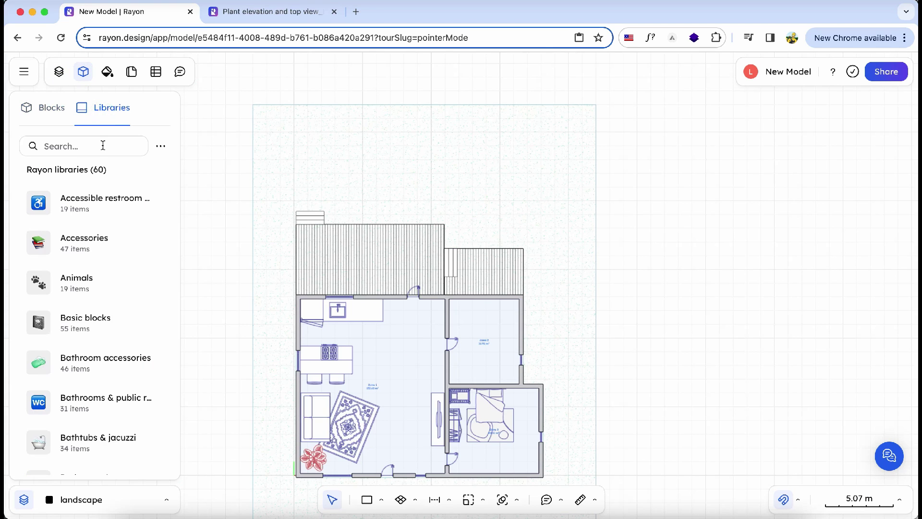
pyautogui.write('outdoor table')
pyautogui.moveTo(56, 185); pyautogui.dragTo(361, 256)
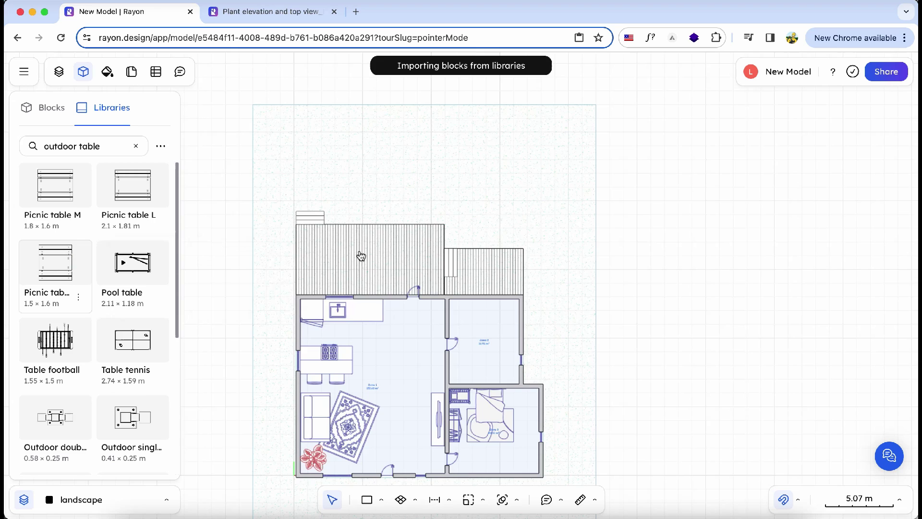
pyautogui.scroll(2, 361, 256)
# Step: Add people figures beside the table and across the lawn
pyautogui.click(118, 145)
pyautogui.write('people')
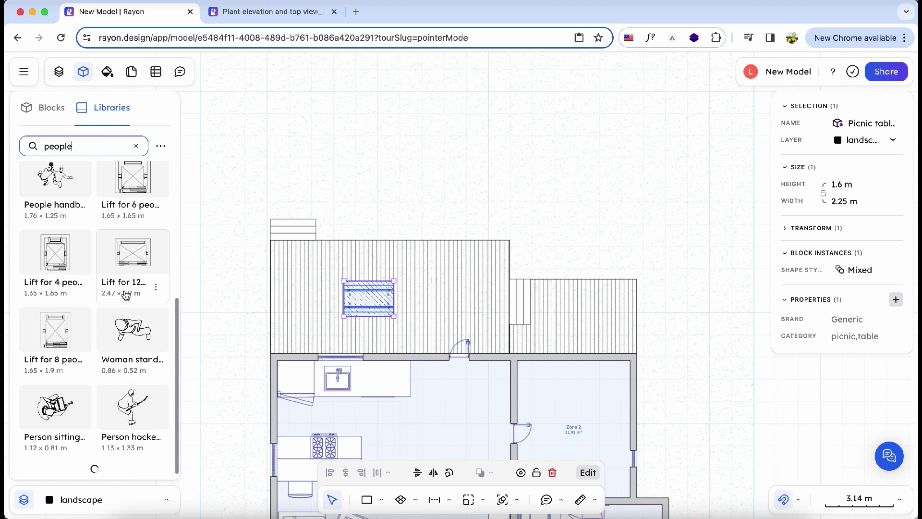
pyautogui.scroll(-2, 130, 350)
pyautogui.scroll(-1, 130, 350)
pyautogui.moveTo(52, 443)
pyautogui.mouseDown()
pyautogui.moveTo(315, 306)
pyautogui.moveTo(287, 309)
pyautogui.mouseUp()
pyautogui.scroll(-2, 330, 305)
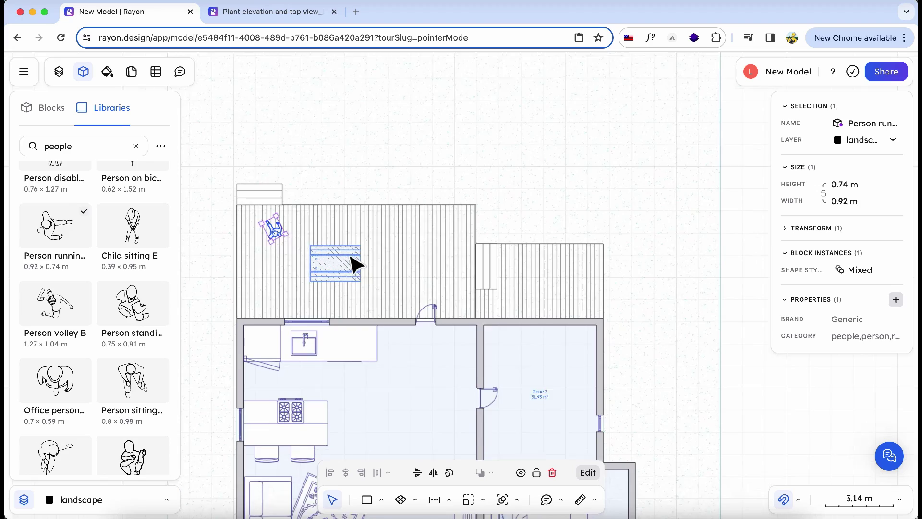
pyautogui.moveTo(132, 383); pyautogui.dragTo(347, 243)
pyautogui.scroll(-2, 130, 325)
pyautogui.scroll(-1, 130, 324)
pyautogui.moveTo(56, 331)
pyautogui.mouseDown()
pyautogui.moveTo(428, 105)
pyautogui.moveTo(428, 151)
pyautogui.mouseUp()
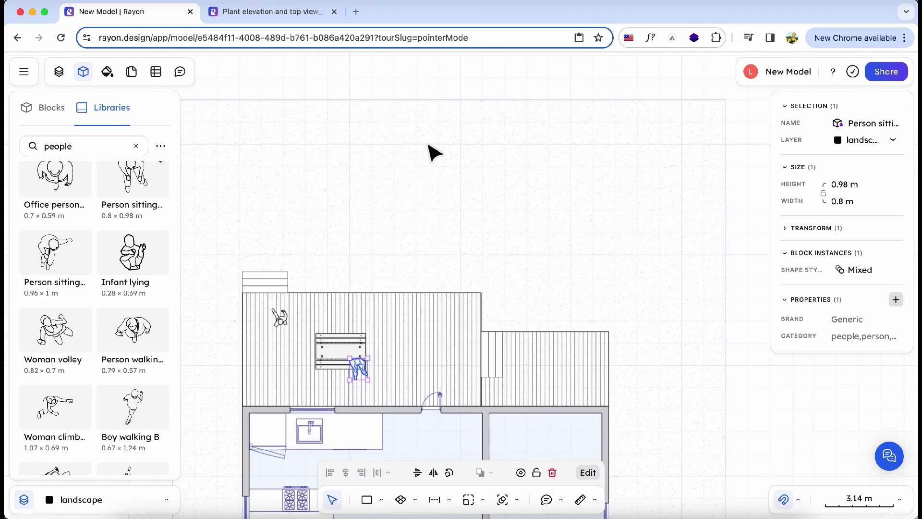
pyautogui.scroll(-3, 397, 257)
pyautogui.press('m')
pyautogui.click(353, 224)
pyautogui.scroll(-3, 294, 448)
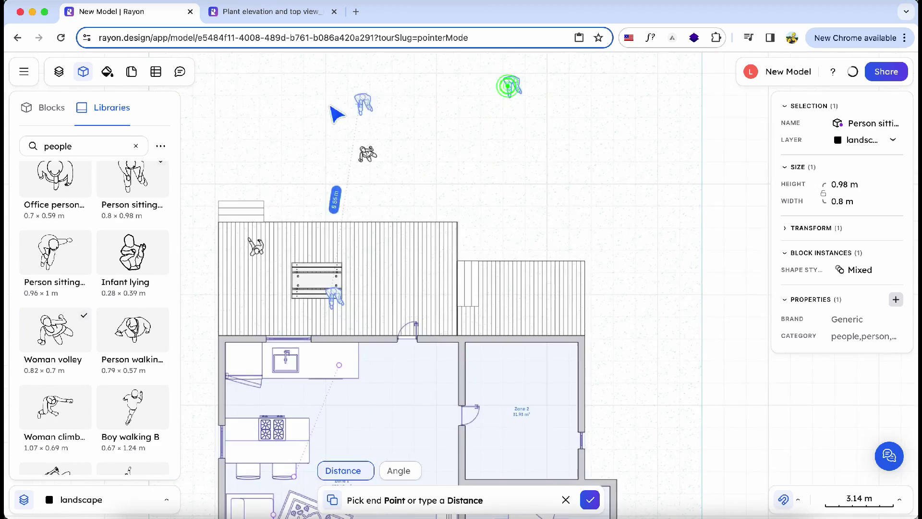
pyautogui.press('Escape')
pyautogui.click(526, 175)
pyautogui.scroll(2, 433, 360)
# Step: Draw two rectangular stepping-stone slabs below the front door
pyautogui.click(365, 507)
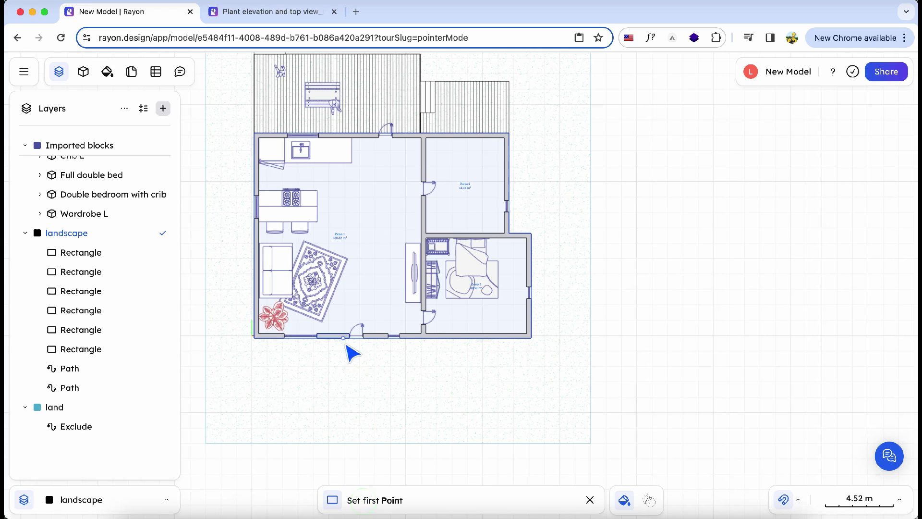
pyautogui.click(345, 337)
pyautogui.click(380, 353)
pyautogui.scroll(2, 367, 348)
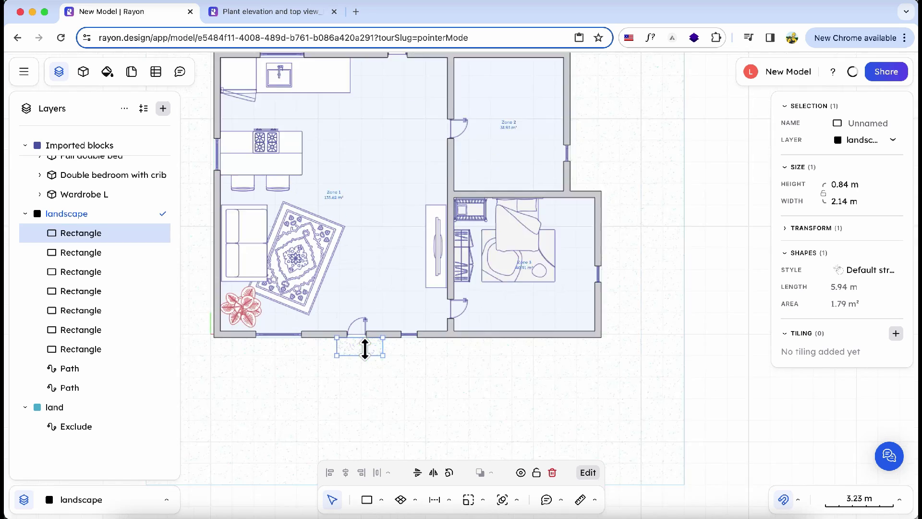
pyautogui.scroll(3, 332, 376)
pyautogui.click(425, 397)
pyautogui.scroll(-3, 374, 365)
pyautogui.click(374, 364)
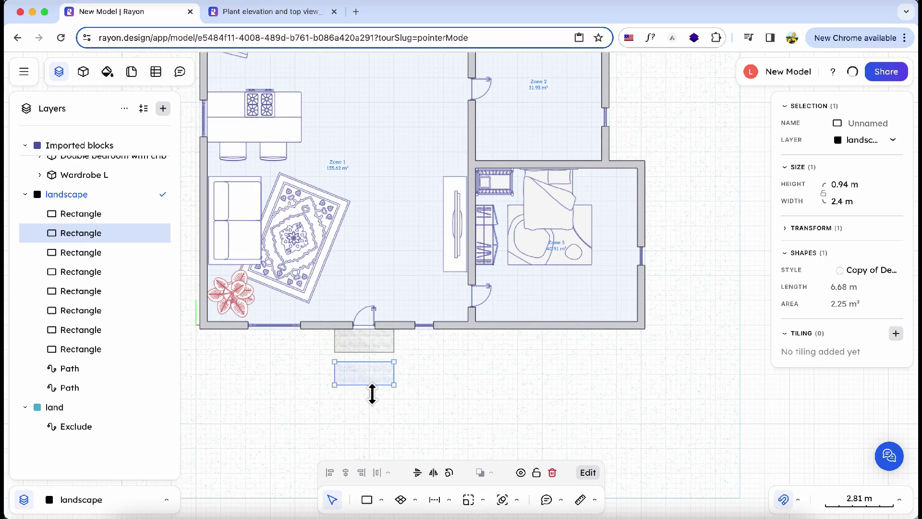
pyautogui.scroll(3, 371, 373)
# Step: Copy the slabs further south across the lawn
pyautogui.click(366, 362)
pyautogui.click(328, 389)
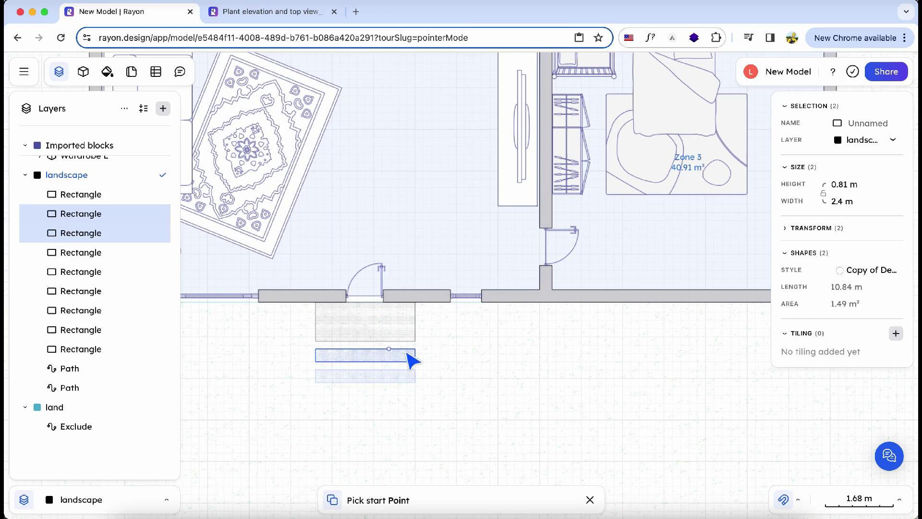
pyautogui.click(315, 350)
pyautogui.scroll(-3, 324, 404)
pyautogui.click(354, 428)
pyautogui.press('Escape')
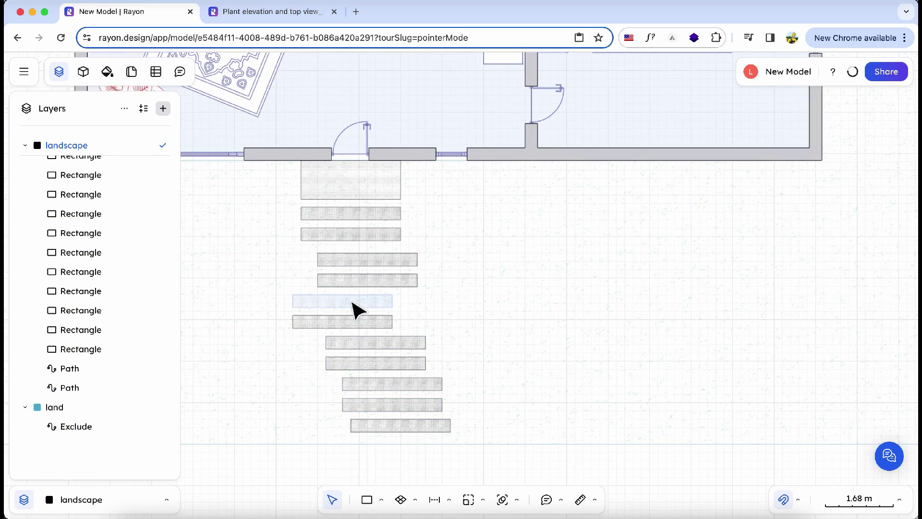
pyautogui.press('Escape')
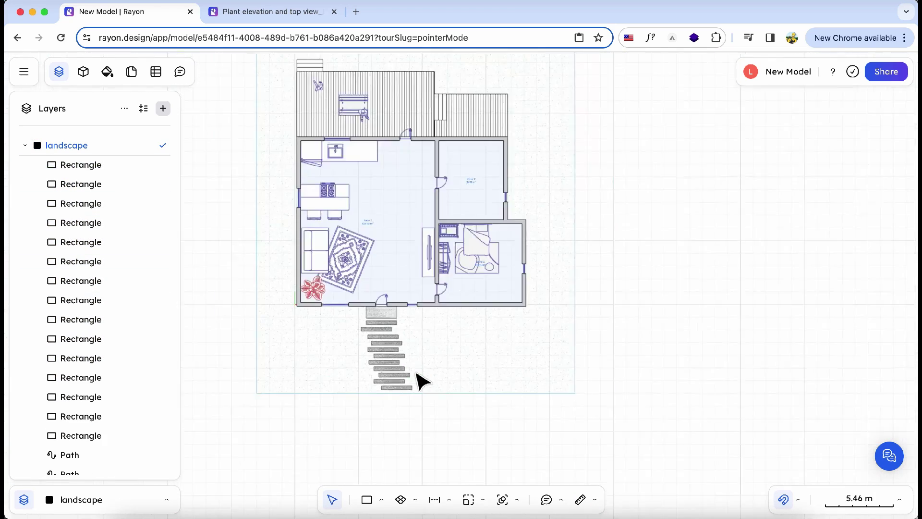
pyautogui.scroll(-5, 418, 377)
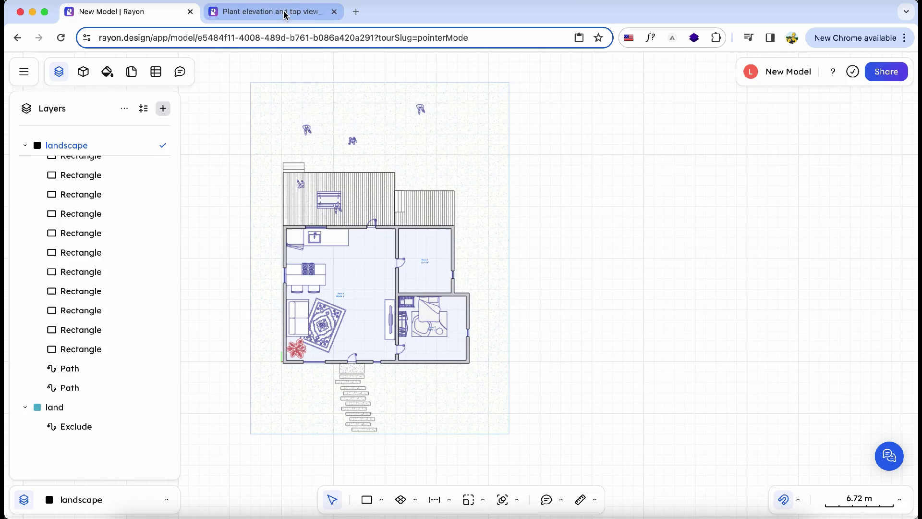
# Step: Select all 54 plants on the Plant elevation sheet and Copy As Export
pyautogui.click(282, 12)
pyautogui.scroll(-2, 298, 115)
pyautogui.scroll(-2, 297, 117)
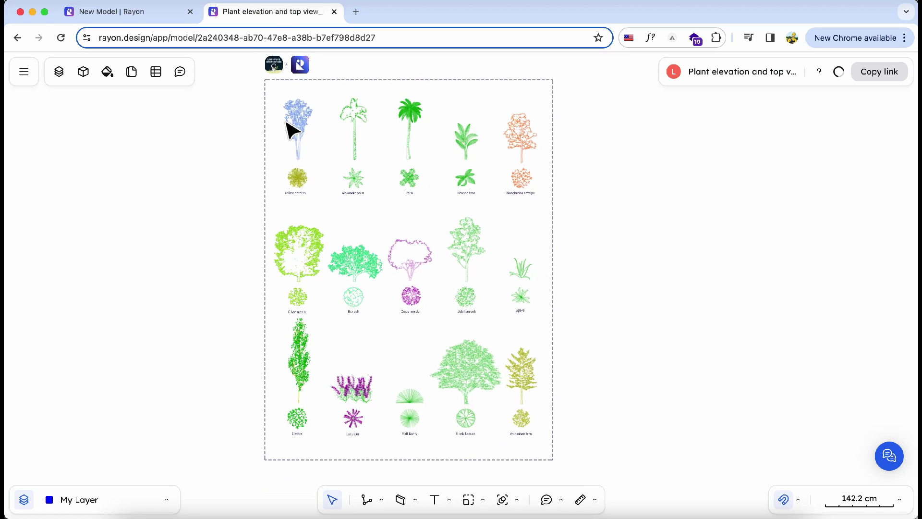
pyautogui.scroll(-2, 294, 126)
pyautogui.scroll(2, 288, 129)
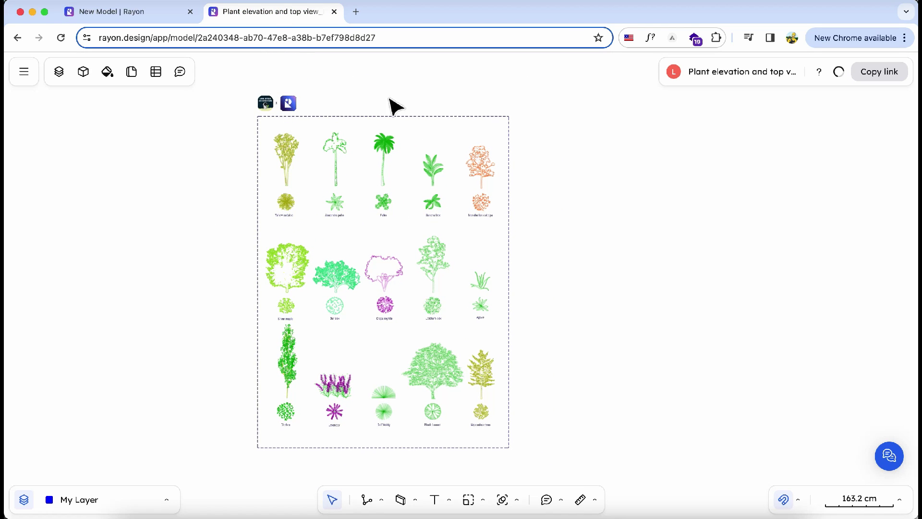
pyautogui.moveTo(242, 110); pyautogui.dragTo(578, 468)
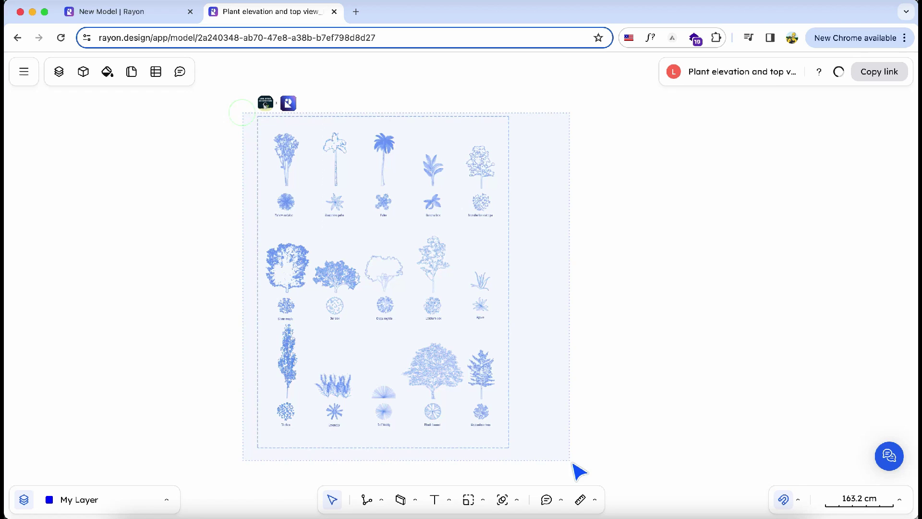
pyautogui.rightClick(348, 278)
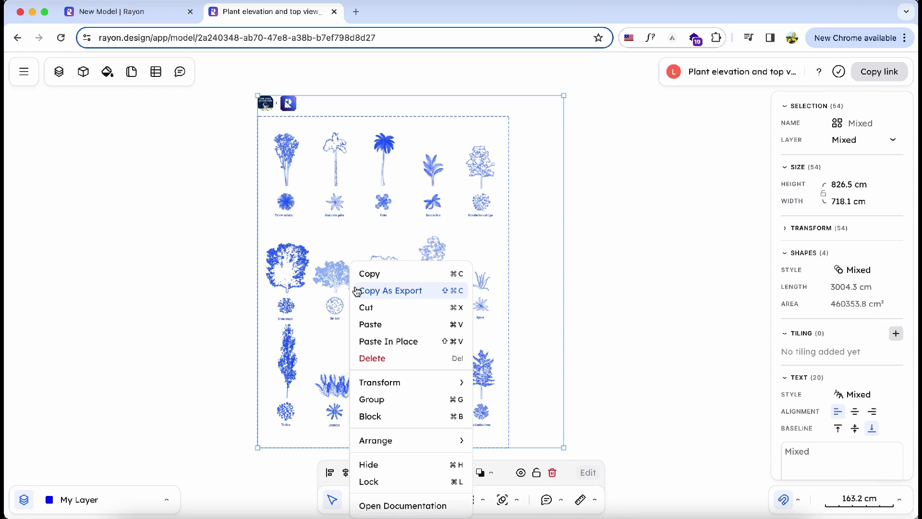
pyautogui.click(407, 296)
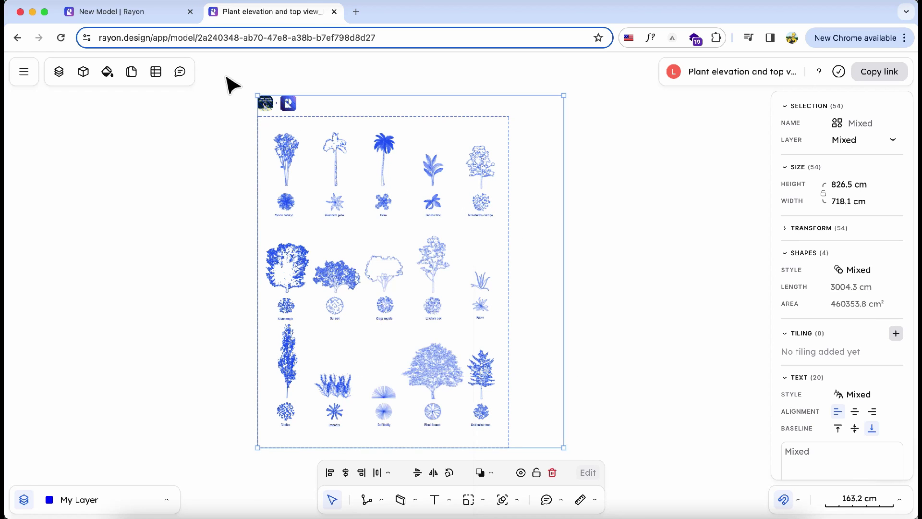
# Step: Paste the plant sheet into New Model, move it right and enlarge it
pyautogui.click(170, 20)
pyautogui.hotkey('ctrl', 'v')
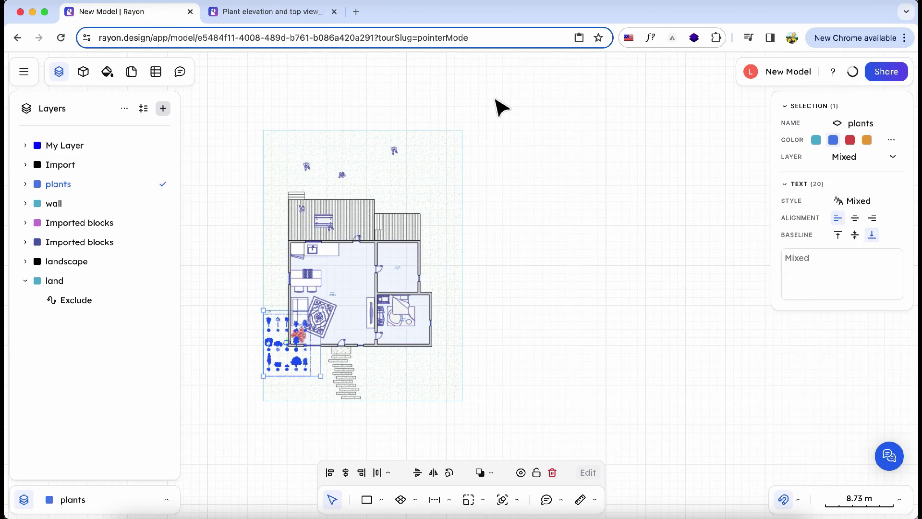
pyautogui.hotkey('ctrl', 'a')
pyautogui.moveTo(297, 232); pyautogui.dragTo(532, 231)
pyautogui.moveTo(708, 197); pyautogui.dragTo(708, 171)
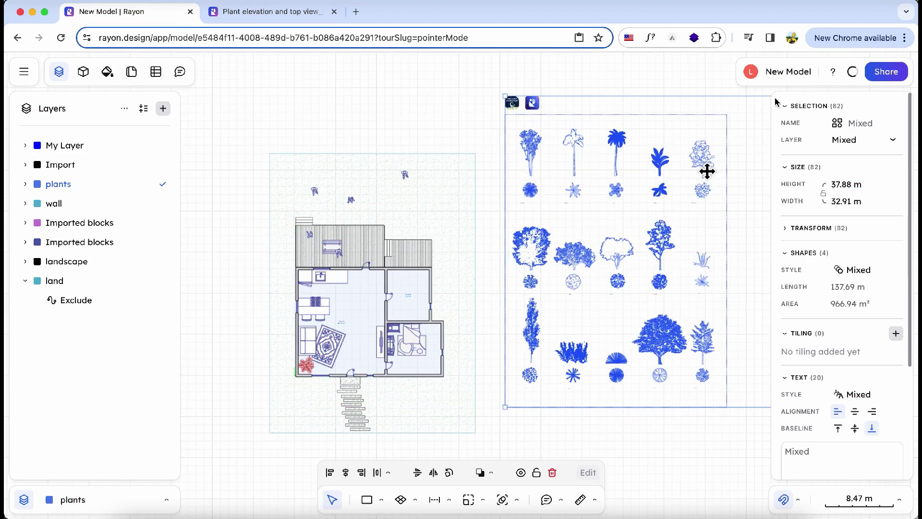
pyautogui.scroll(3, 659, 336)
pyautogui.moveTo(659, 336); pyautogui.dragTo(750, 425)
pyautogui.scroll(-5, 498, 171)
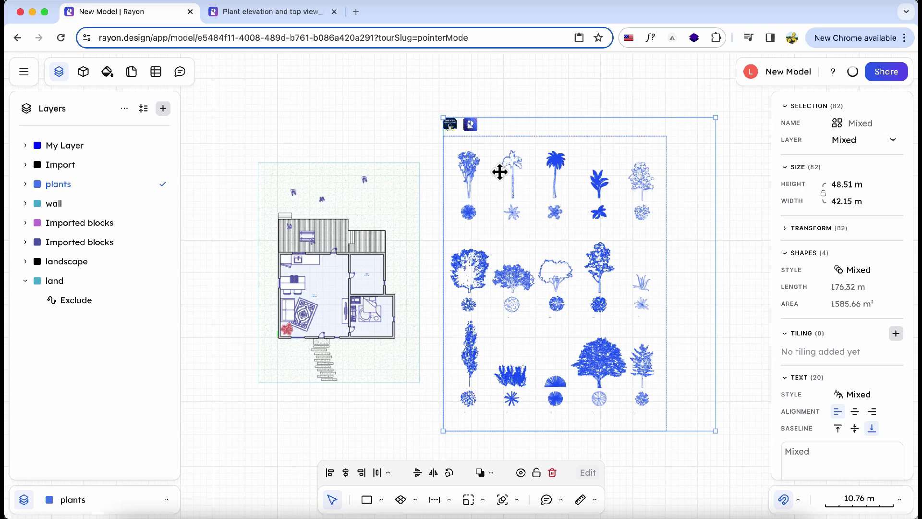
pyautogui.scroll(3, 254, 249)
pyautogui.press('Escape')
pyautogui.scroll(2, 254, 248)
pyautogui.scroll(2, 552, 313)
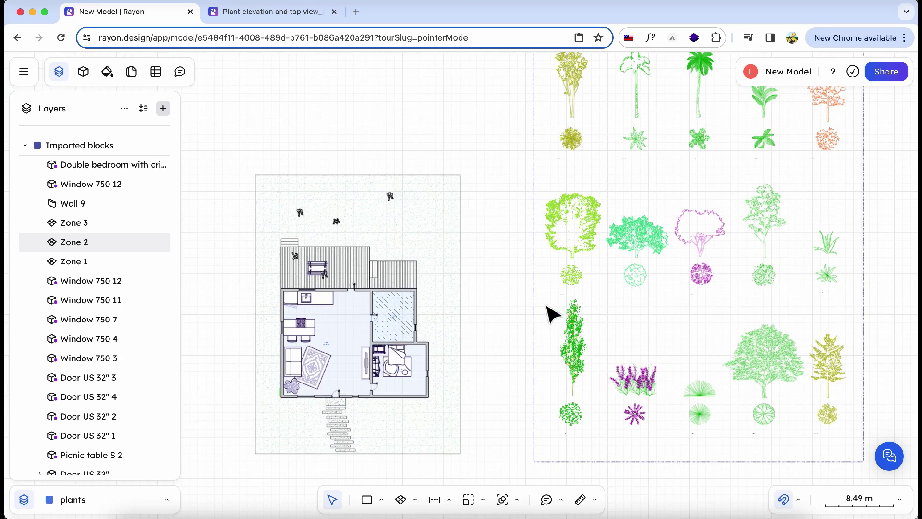
# Step: Copy the blue tree top-view symbol to ten spots around the house
pyautogui.click(576, 282)
pyautogui.moveTo(581, 289); pyautogui.dragTo(482, 328)
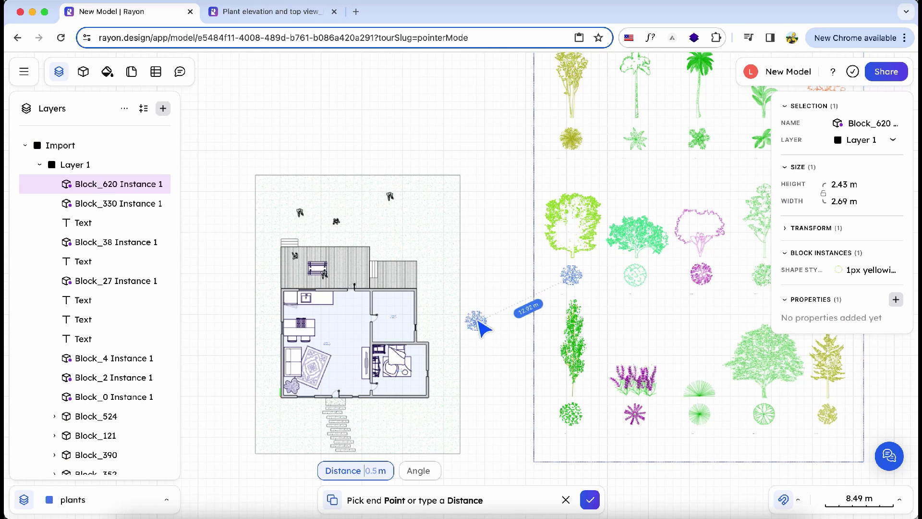
pyautogui.click(439, 196)
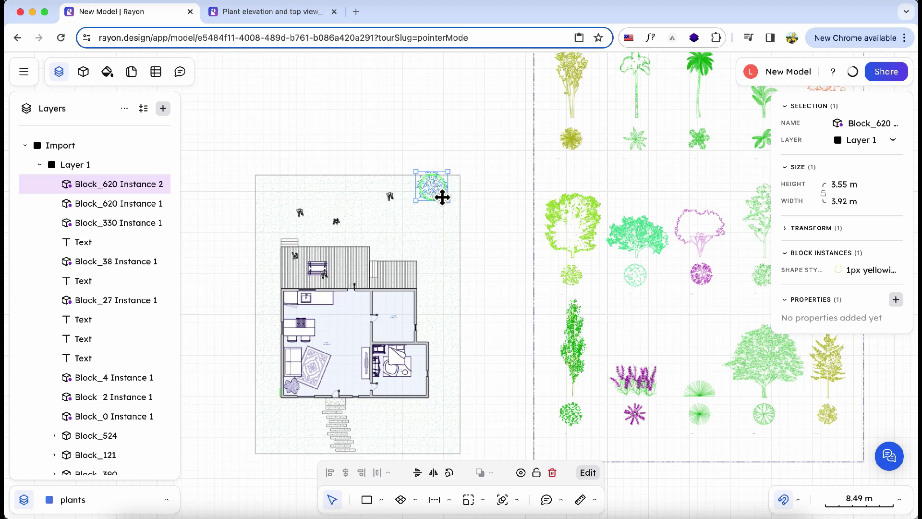
pyautogui.moveTo(442, 196); pyautogui.dragTo(429, 191)
pyautogui.click(419, 181)
pyautogui.click(450, 178)
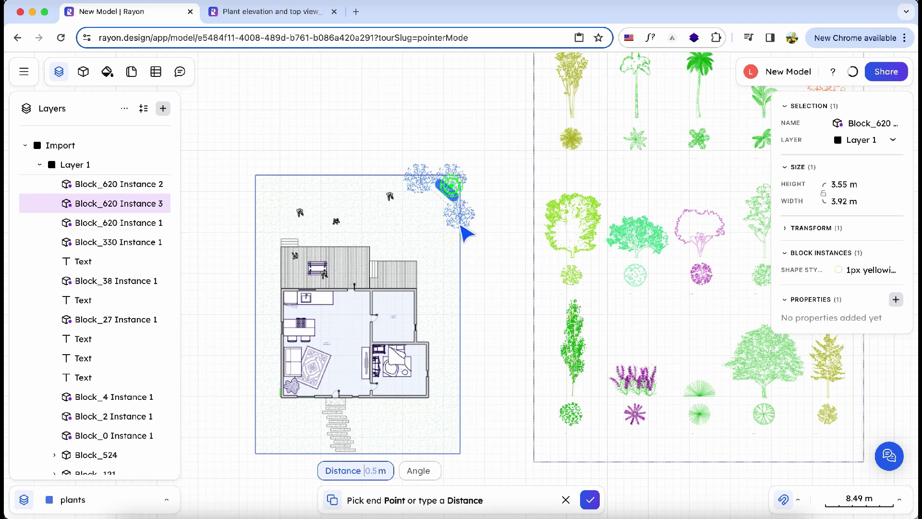
pyautogui.click(459, 212)
pyautogui.click(277, 198)
pyautogui.click(263, 348)
pyautogui.click(264, 451)
pyautogui.click(442, 434)
pyautogui.click(452, 321)
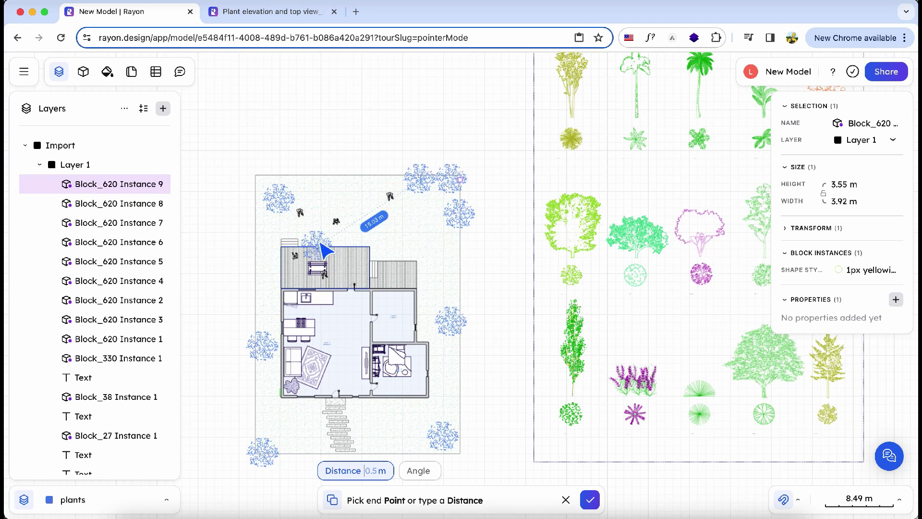
pyautogui.click(458, 293)
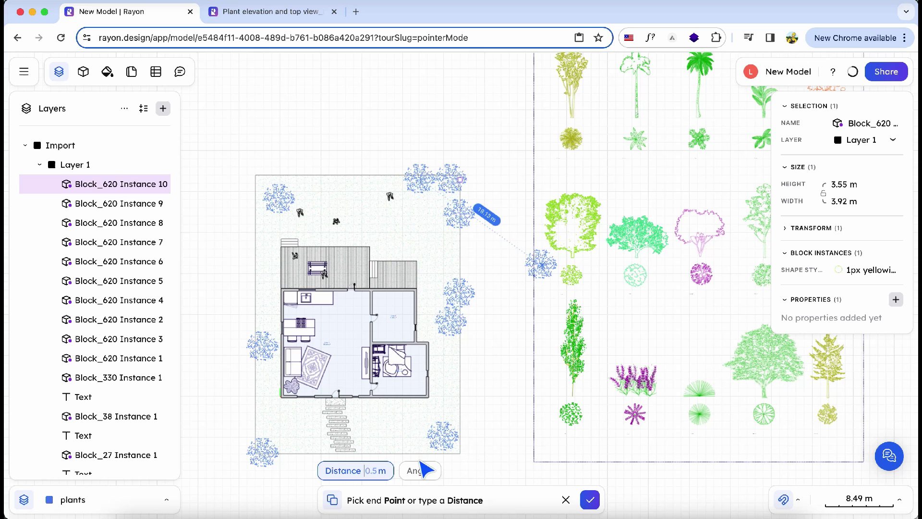
pyautogui.press('Escape')
# Step: Adjust the bottom tree positions, moving one into the bottom-left corner
pyautogui.click(470, 303)
pyautogui.click(424, 419)
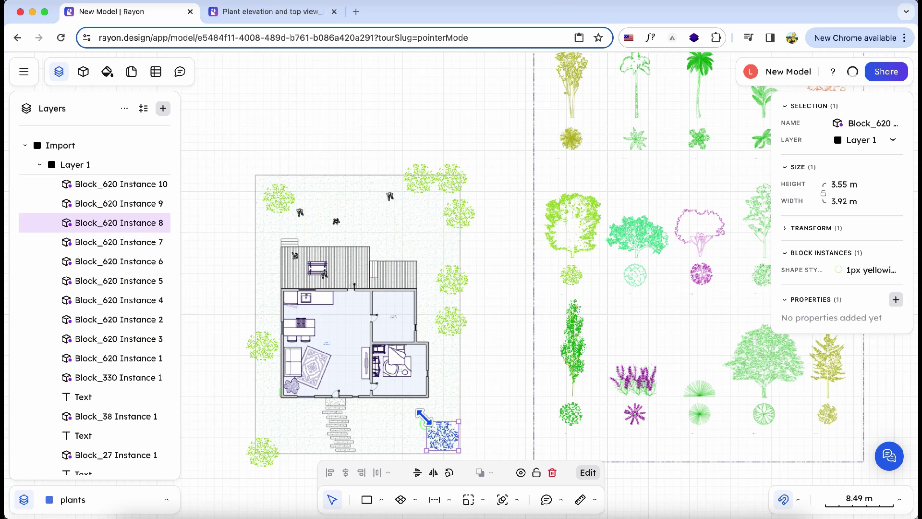
pyautogui.moveTo(267, 455); pyautogui.dragTo(279, 451)
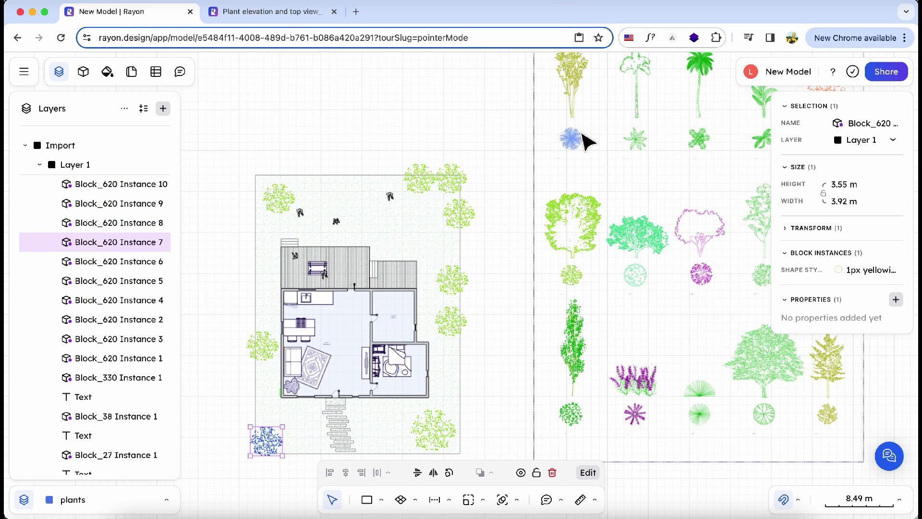
pyautogui.hscroll(3, 585, 141)
# Step: Place five copies of a second tree symbol around the garden
pyautogui.hotkey('ctrl', 'v')
pyautogui.click(328, 204)
pyautogui.click(360, 220)
pyautogui.click(368, 305)
pyautogui.click(376, 416)
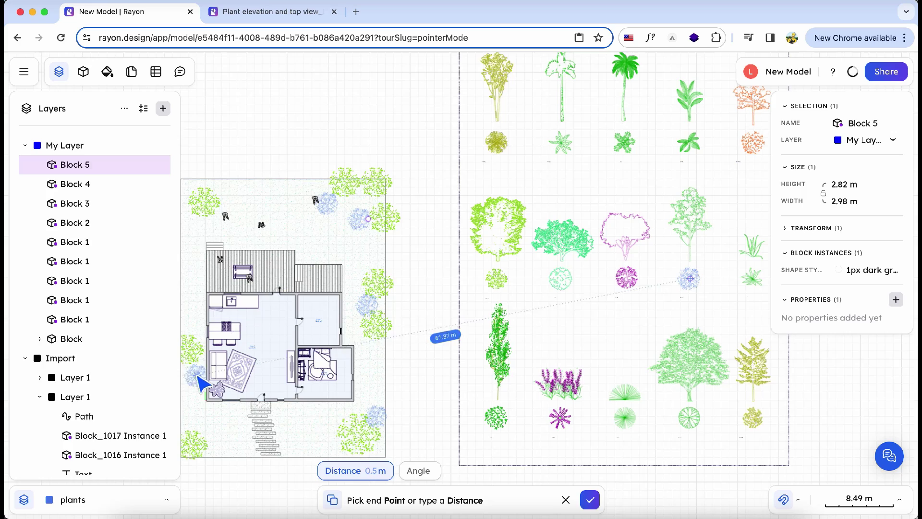
pyautogui.click(204, 383)
pyautogui.hscroll(-1, 377, 237)
pyautogui.press('Escape')
# Step: Copy another plant into the garden's left side
pyautogui.click(497, 141)
pyautogui.press('c')
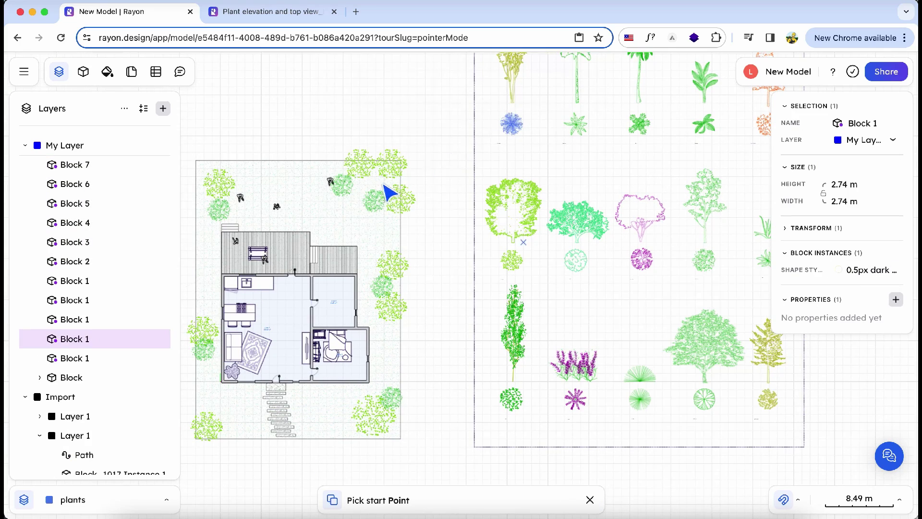
pyautogui.click(387, 191)
pyautogui.click(241, 189)
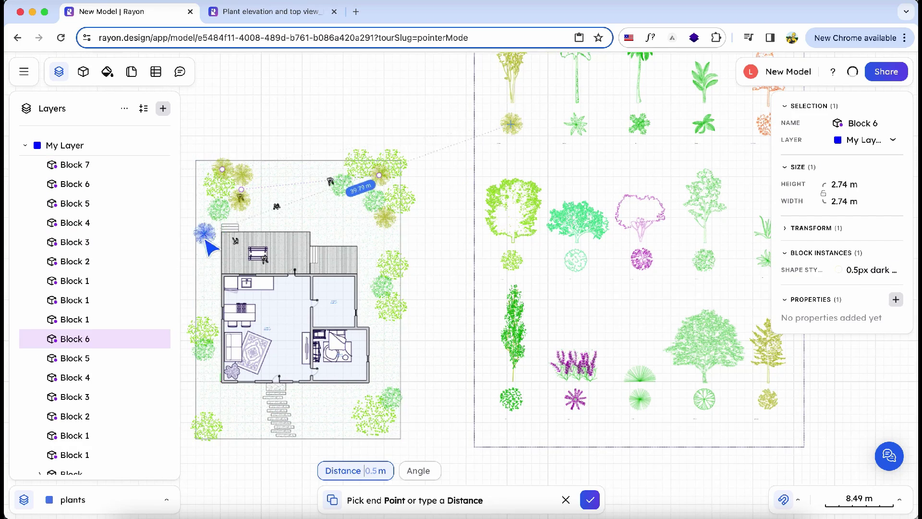
pyautogui.scroll(5, 223, 412)
pyautogui.scroll(2, 541, 303)
pyautogui.scroll(3, 591, 180)
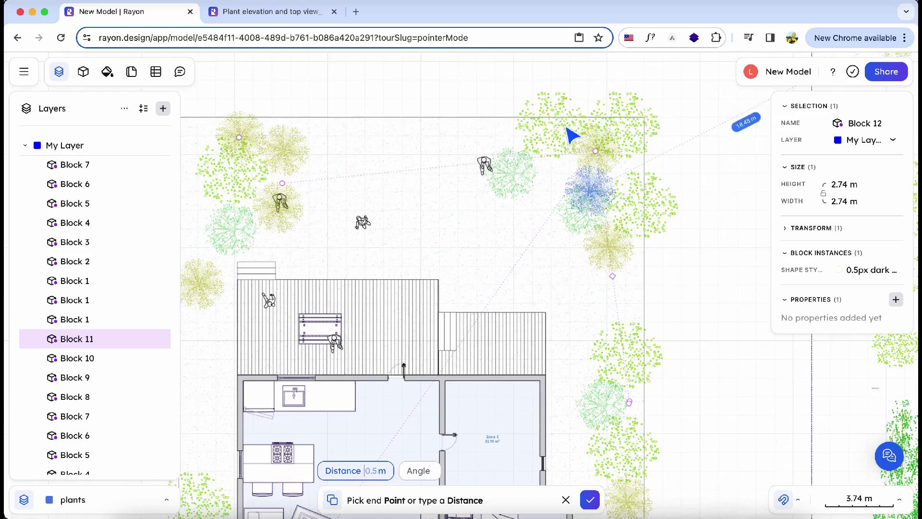
pyautogui.scroll(-1, 519, 230)
pyautogui.click(519, 229)
pyautogui.scroll(-5, 548, 288)
pyautogui.hscroll(2, 468, 238)
pyautogui.click(519, 294)
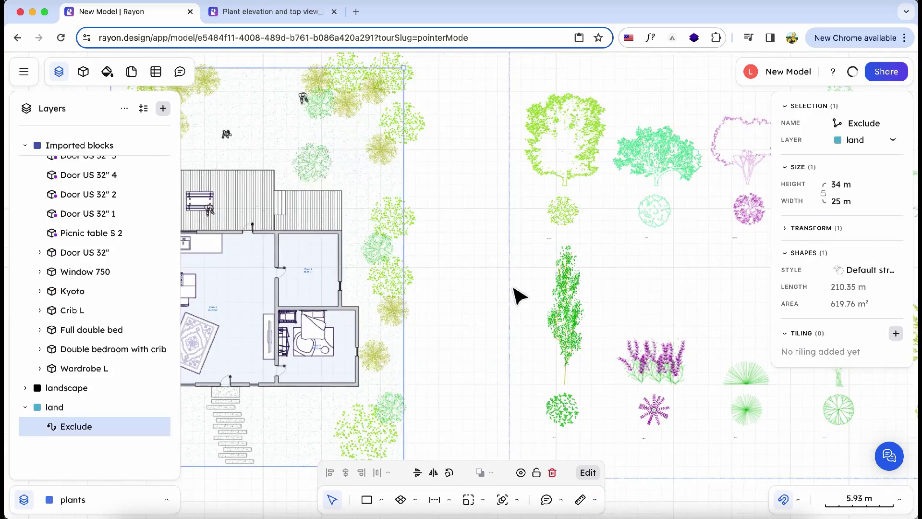
pyautogui.scroll(3, 519, 294)
pyautogui.scroll(3, 519, 294)
# Step: Copy the star-shaped plant beside and below the house
pyautogui.click(710, 365)
pyautogui.press('c')
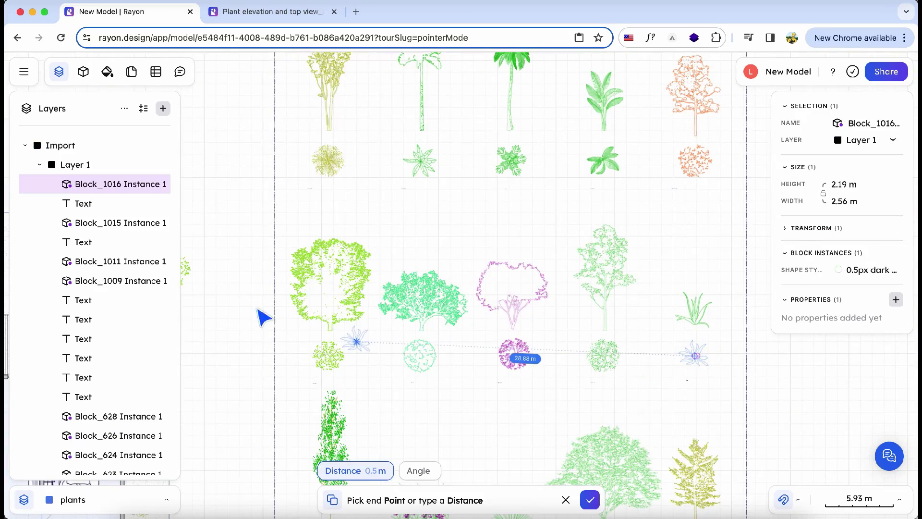
pyautogui.hscroll(-5, 302, 324)
pyautogui.click(555, 305)
pyautogui.click(360, 247)
pyautogui.scroll(2, 389, 288)
pyautogui.press('c')
pyautogui.click(429, 218)
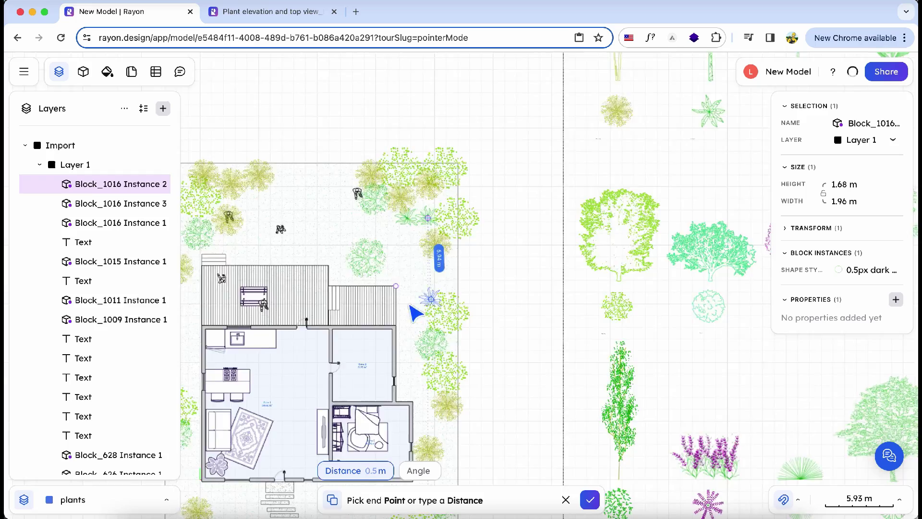
pyautogui.click(417, 312)
pyautogui.scroll(3, 248, 324)
pyautogui.click(293, 99)
pyautogui.scroll(-3, 293, 99)
pyautogui.click(376, 422)
pyautogui.scroll(-3, 564, 409)
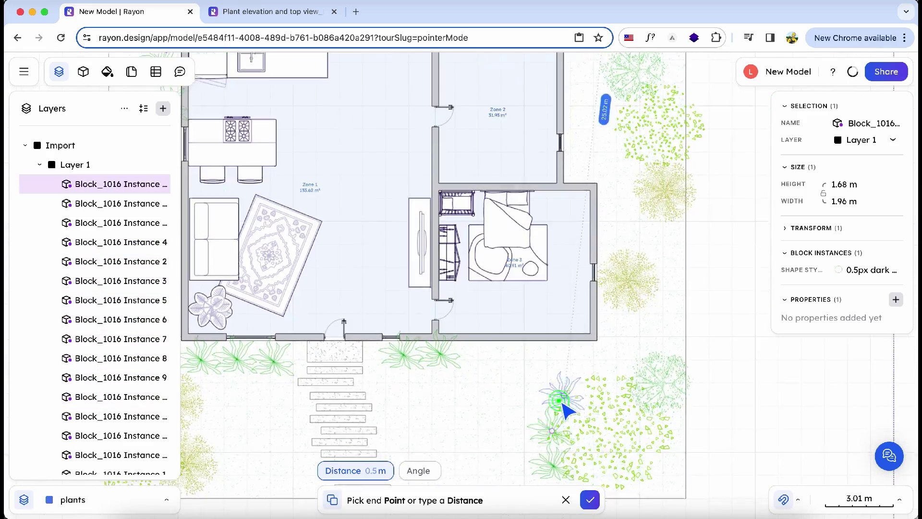
pyautogui.scroll(-3, 564, 409)
pyautogui.hscroll(5, 514, 93)
# Step: Line the house walls with rows of small, shrunken plant copies
pyautogui.click(531, 422)
pyautogui.press('c')
pyautogui.hscroll(-5, 531, 423)
pyautogui.click(496, 375)
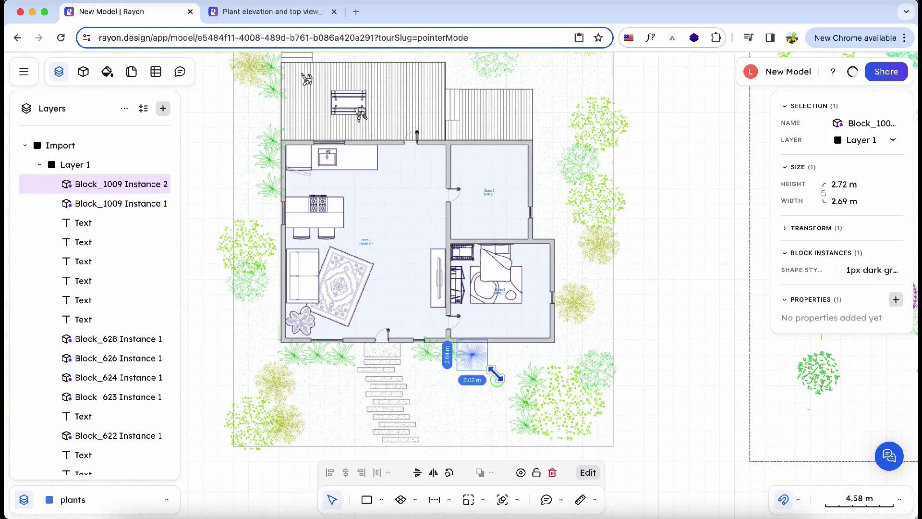
pyautogui.press('c')
pyautogui.click(268, 288)
pyautogui.click(271, 230)
pyautogui.click(271, 111)
pyautogui.click(503, 351)
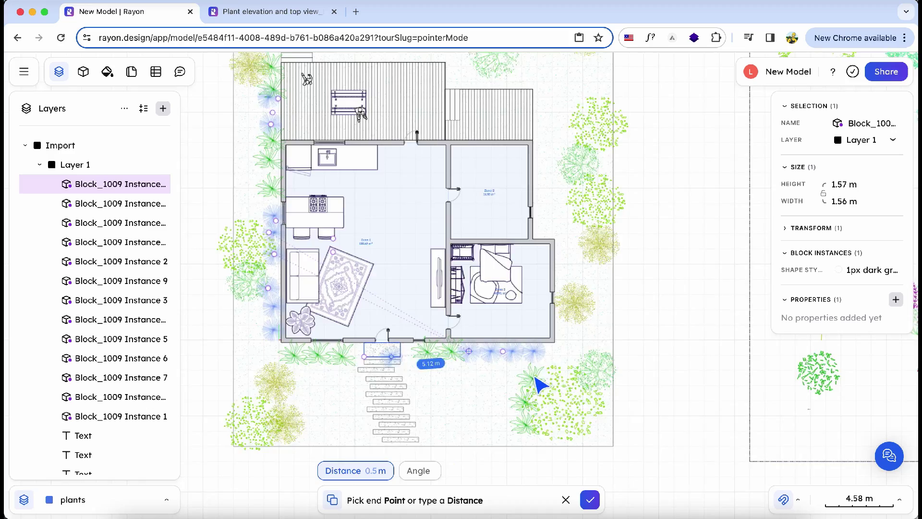
pyautogui.scroll(3, 539, 386)
pyautogui.click(531, 238)
pyautogui.press('Escape')
pyautogui.scroll(-3, 532, 325)
pyautogui.scroll(-3, 669, 406)
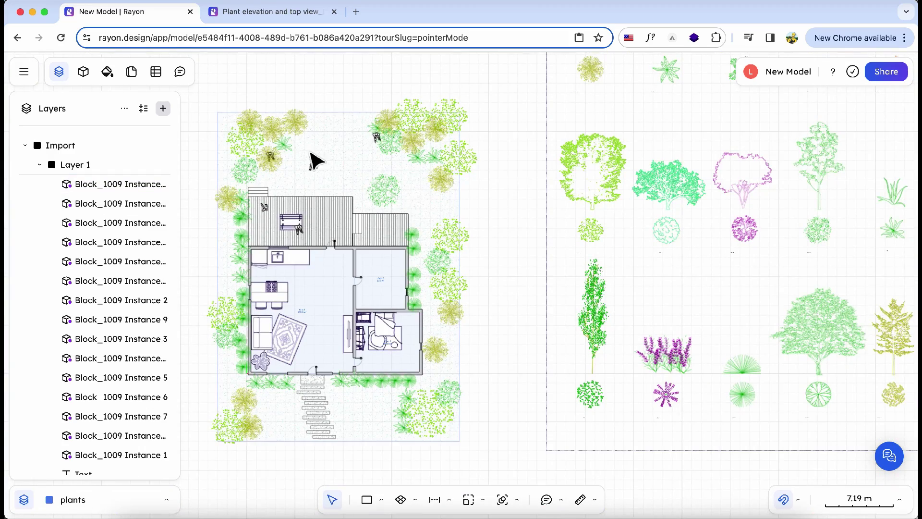
# Step: Lower the plant outlines' stroke opacity and recolour a tree outline cobalt green
pyautogui.click(276, 134)
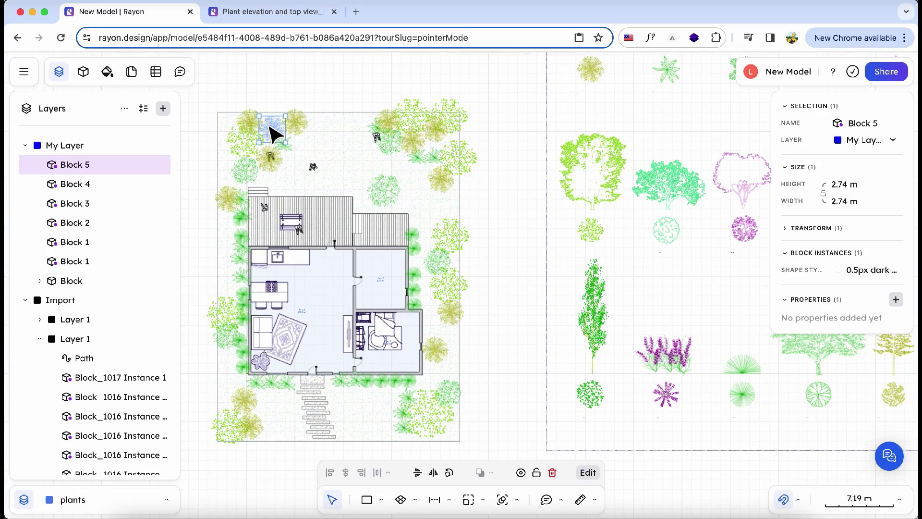
pyautogui.click(872, 271)
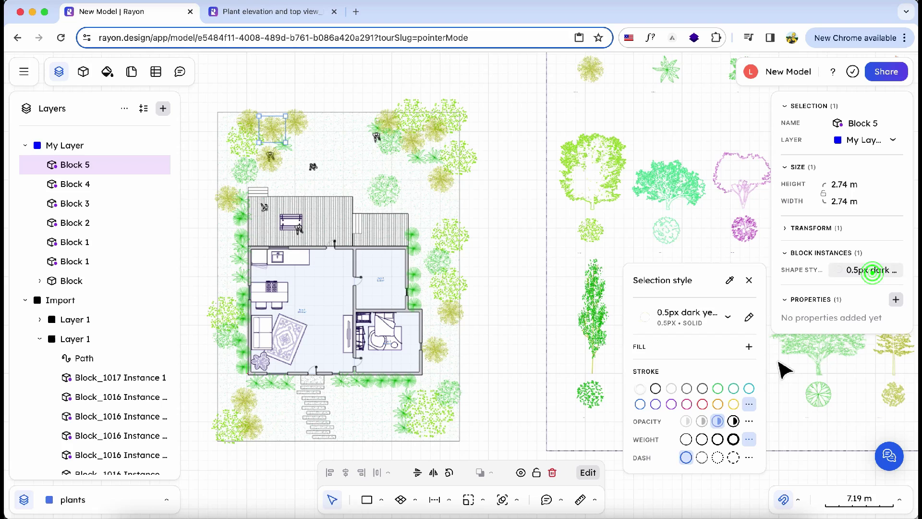
pyautogui.click(700, 421)
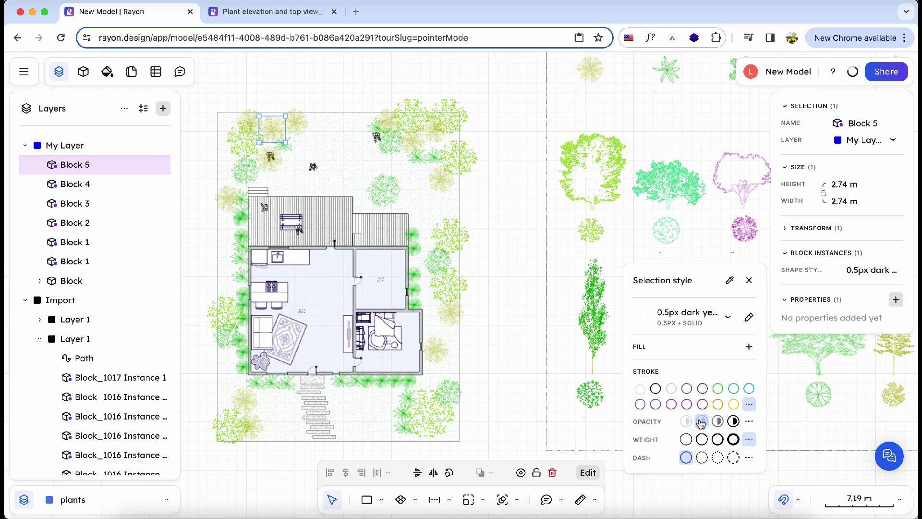
pyautogui.click(518, 241)
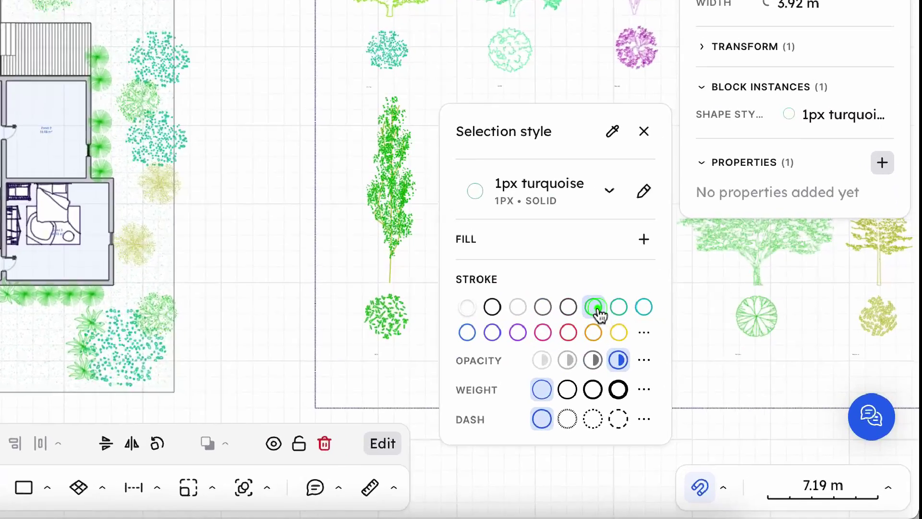
pyautogui.click(552, 280)
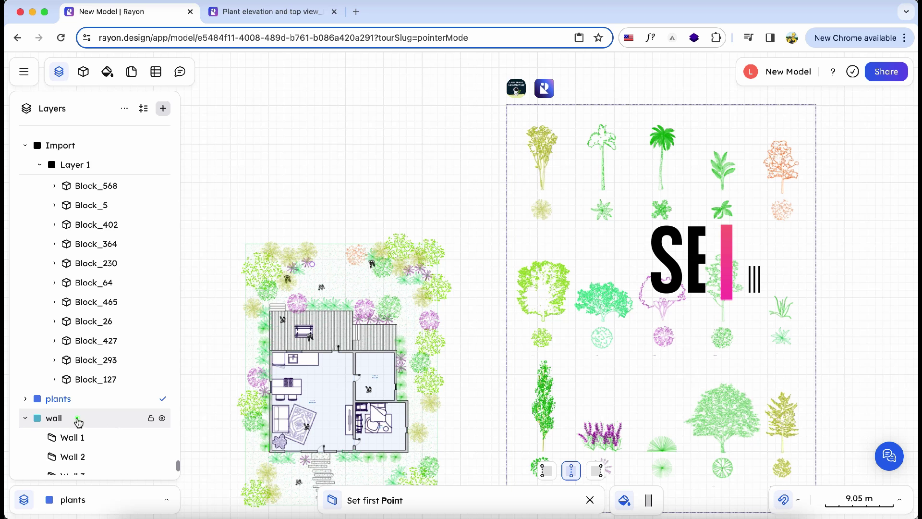
# Step: Make the wall layer active and draw the base wall and square room above the plan
pyautogui.rightClick(79, 419)
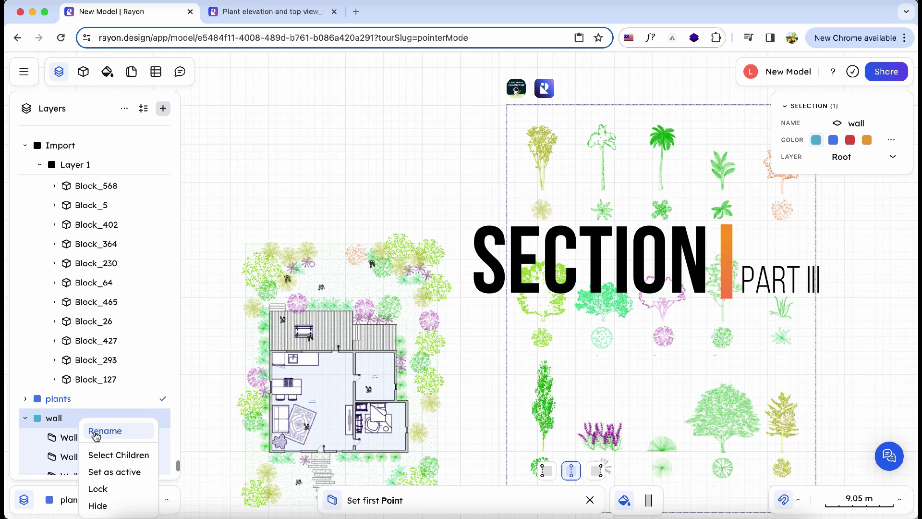
pyautogui.click(589, 499)
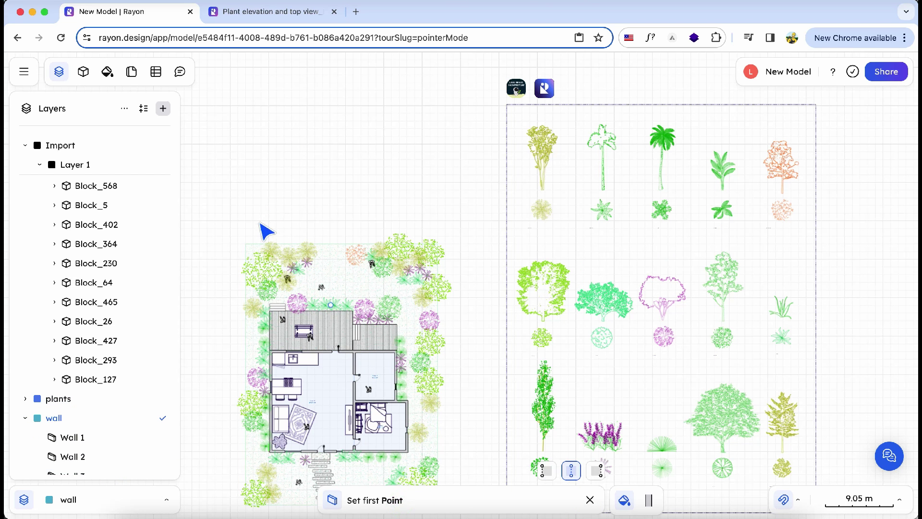
pyautogui.click(270, 177)
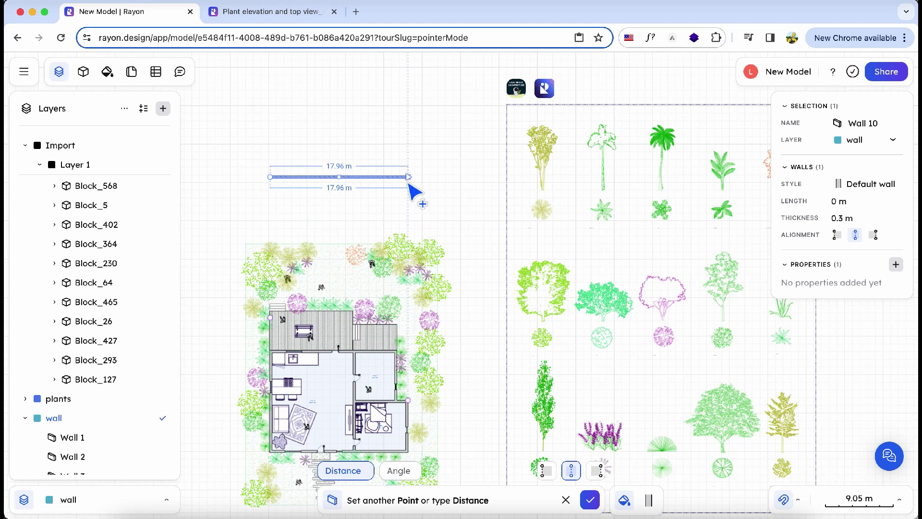
pyautogui.click(409, 178)
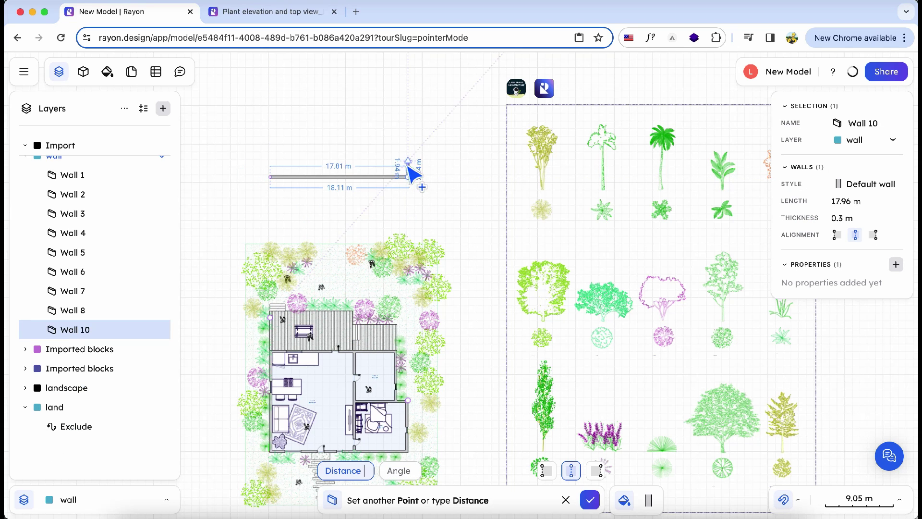
pyautogui.click(408, 117)
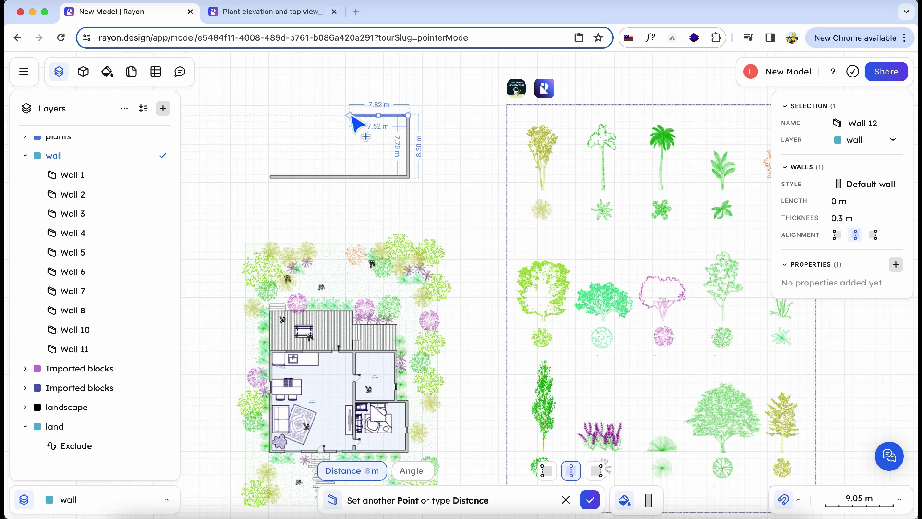
pyautogui.click(354, 115)
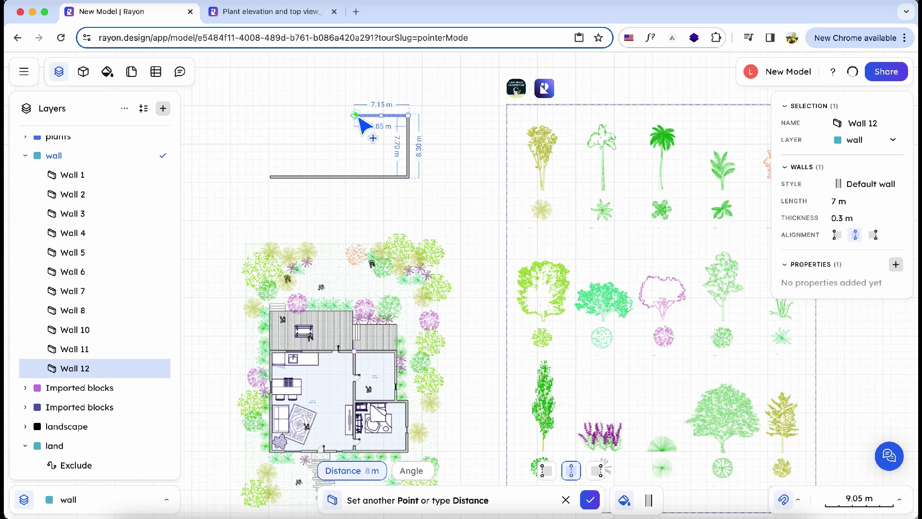
pyautogui.click(355, 176)
pyautogui.press('Escape')
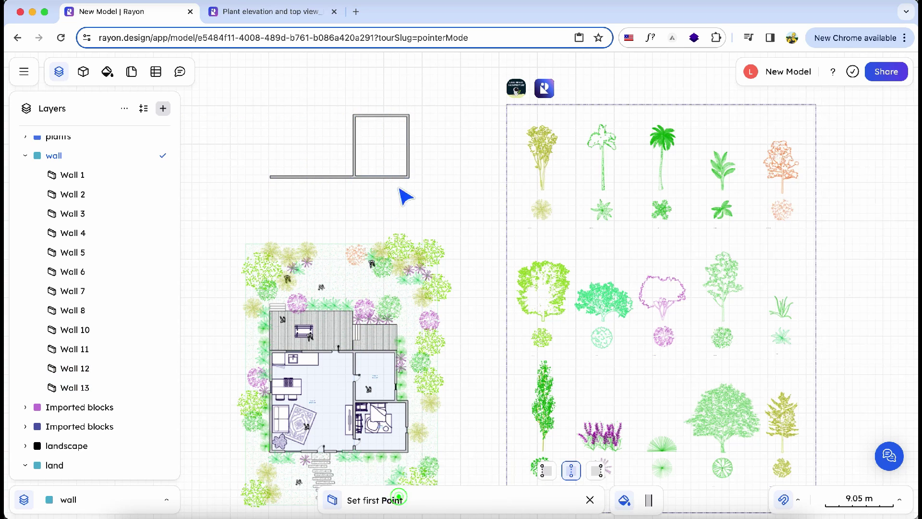
# Step: Draw the taller volume with a sloping roof wall left of the square room
pyautogui.click(354, 116)
pyautogui.click(355, 94)
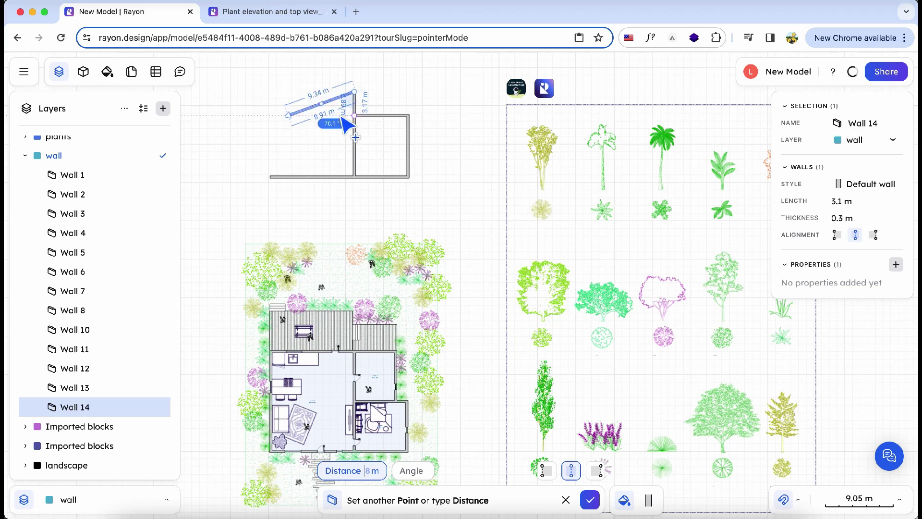
pyautogui.click(271, 115)
pyautogui.click(269, 177)
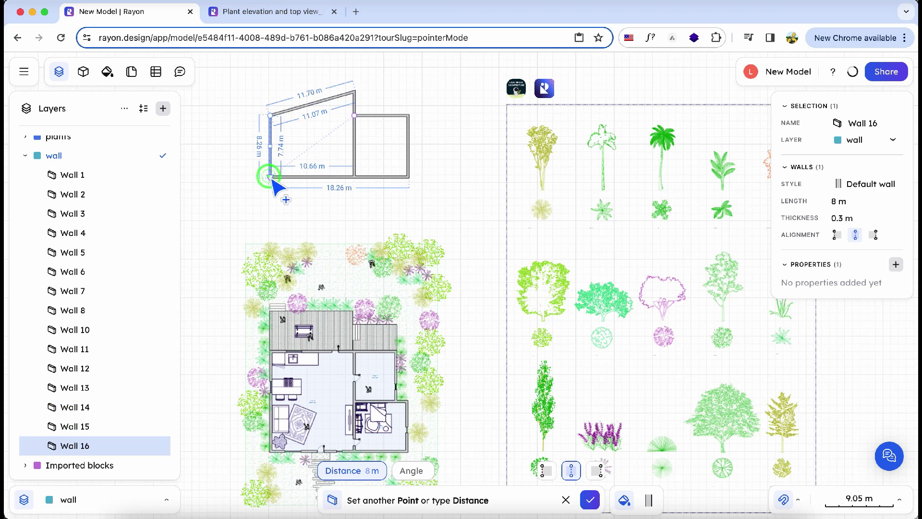
pyautogui.press('Escape')
pyautogui.scroll(-2, 375, 180)
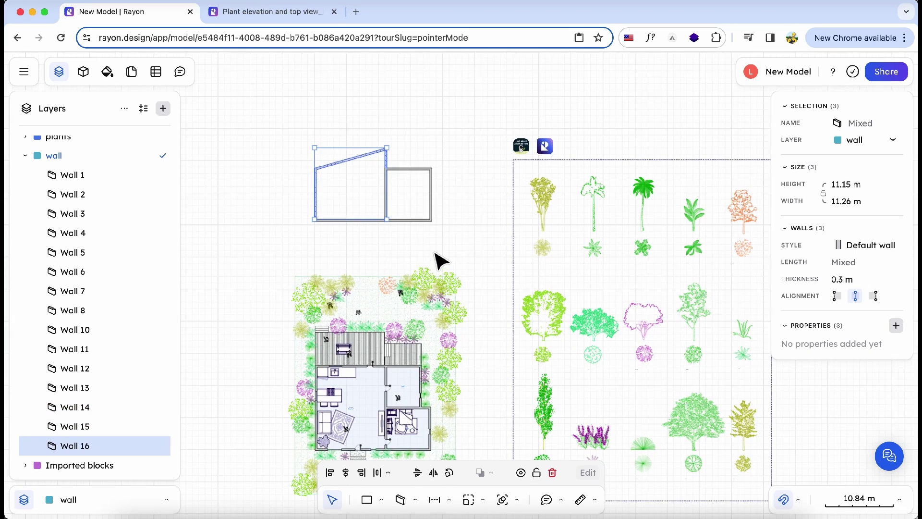
# Step: Draw a straight ground line beneath the section walls
pyautogui.click(437, 258)
pyautogui.click(382, 500)
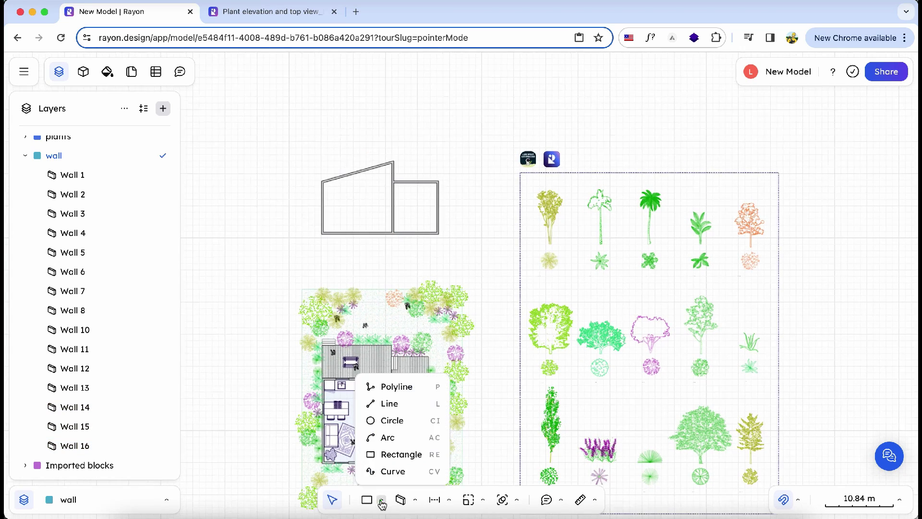
pyautogui.click(385, 404)
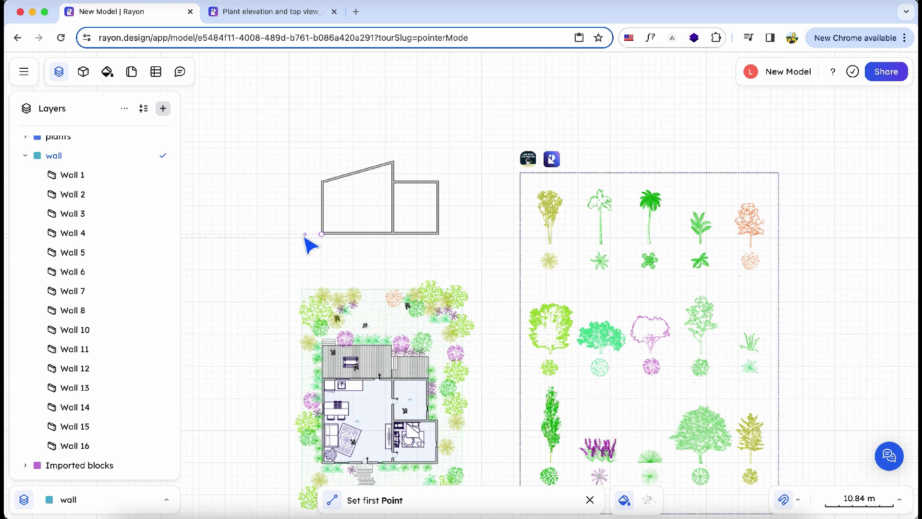
pyautogui.click(305, 240)
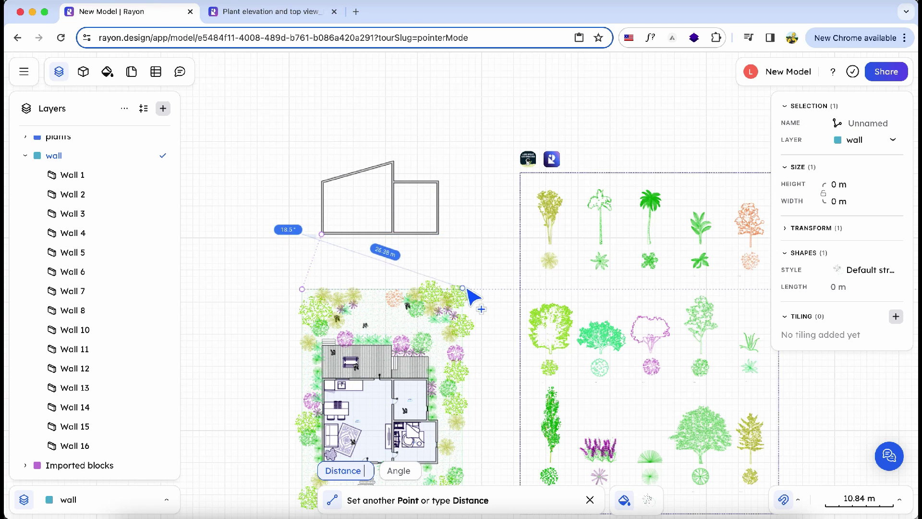
pyautogui.click(465, 242)
# Step: Give the ground line a solid style and a custom 0.5 line weight
pyautogui.click(859, 279)
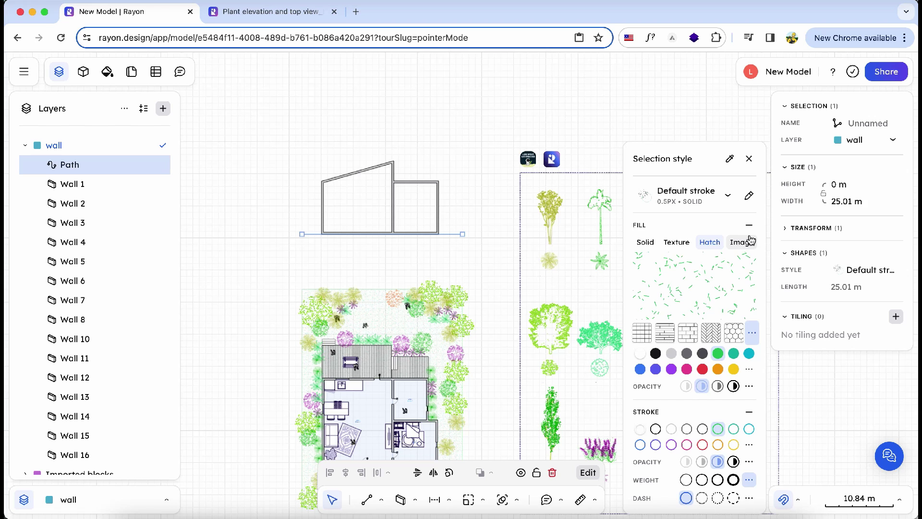
pyautogui.click(645, 242)
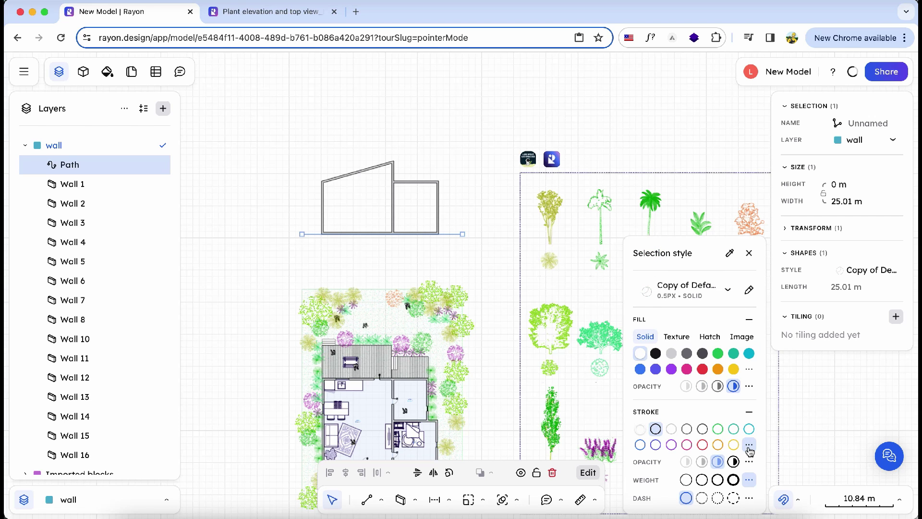
pyautogui.click(733, 480)
pyautogui.write('10')
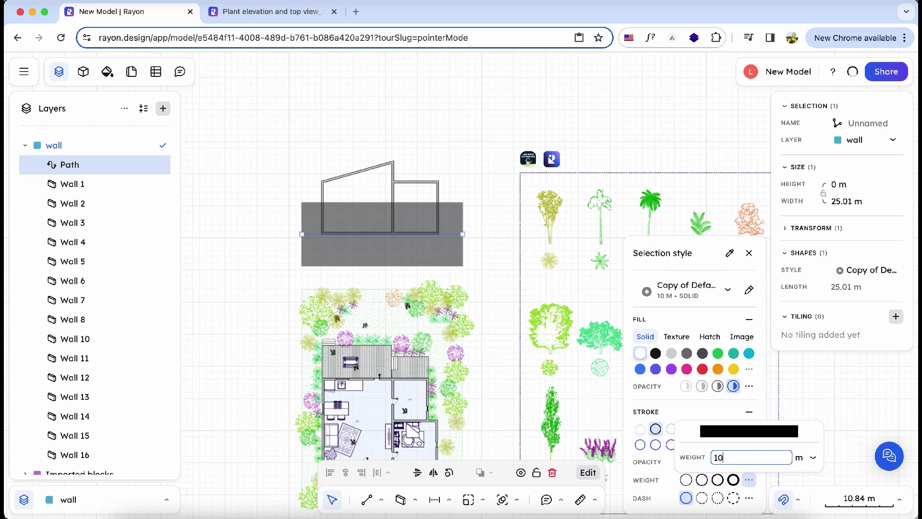
pyautogui.press('Return')
pyautogui.click(728, 456)
pyautogui.write('1')
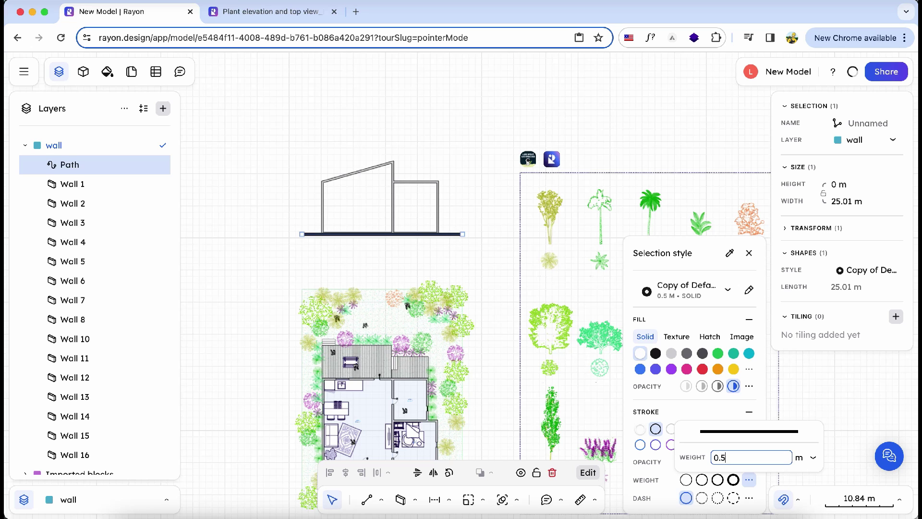
# Step: Place two lavender copies along the ground line with a 0.5 stroke weight
pyautogui.click(473, 191)
pyautogui.scroll(-3, 641, 423)
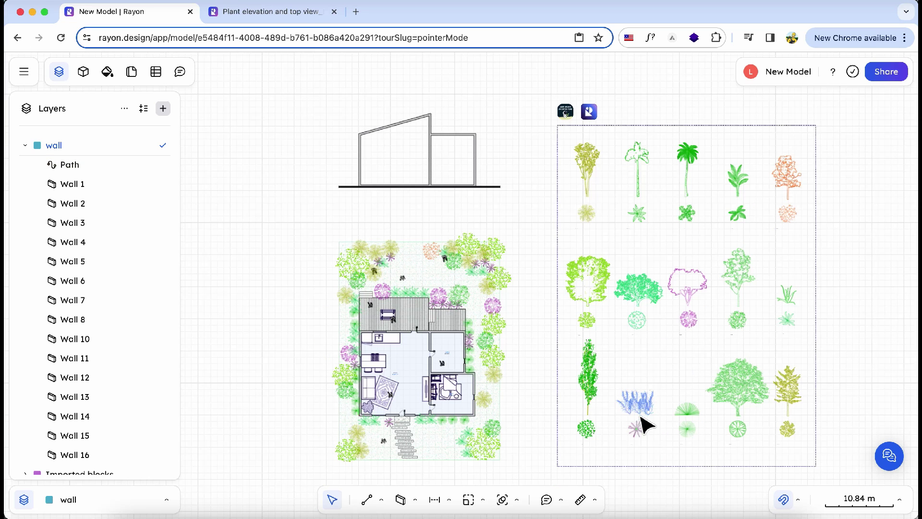
pyautogui.click(641, 422)
pyautogui.keyDown('alt'); pyautogui.moveTo(634, 403); pyautogui.dragTo(337, 173); pyautogui.keyUp('alt')
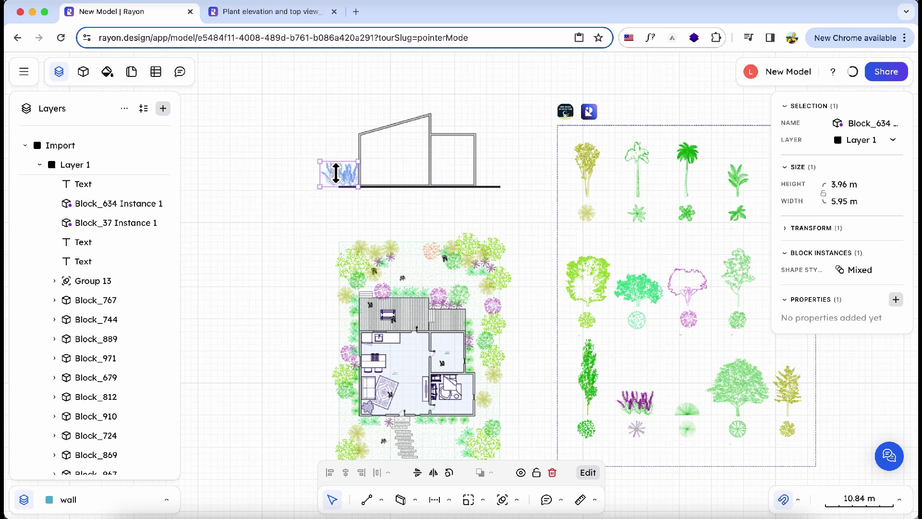
pyautogui.click(844, 269)
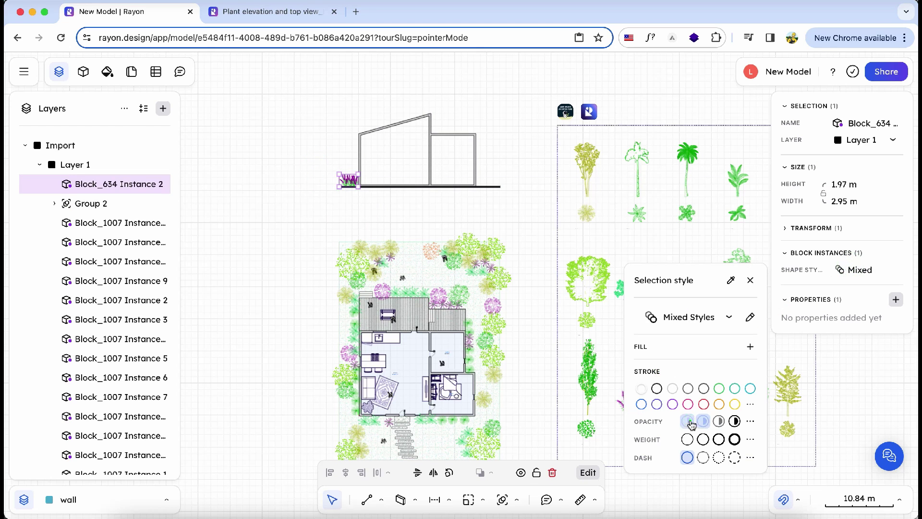
pyautogui.click(750, 443)
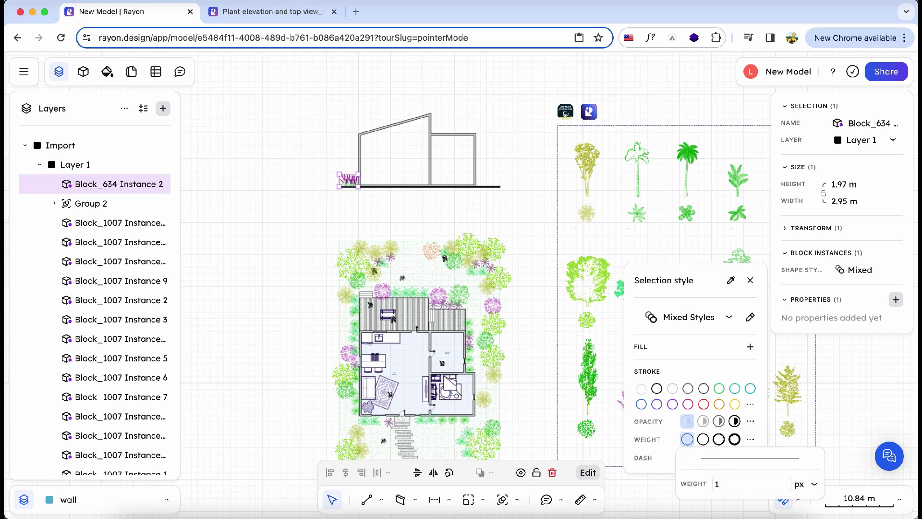
pyautogui.write('0.5')
pyautogui.press('Return')
pyautogui.click(469, 228)
pyautogui.keyDown('alt'); pyautogui.moveTo(350, 182); pyautogui.dragTo(502, 191); pyautogui.keyUp('alt')
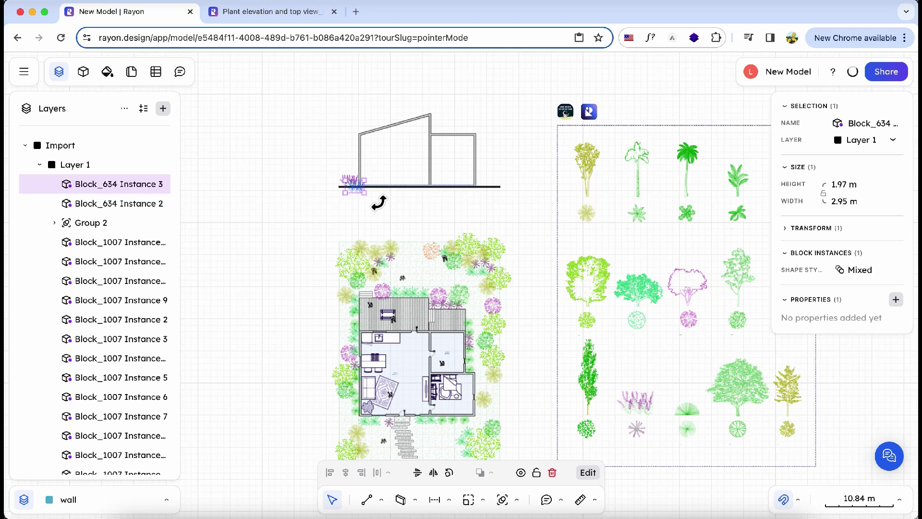
# Step: Place a tall tree copy on the elevation and resize it to fit
pyautogui.click(604, 396)
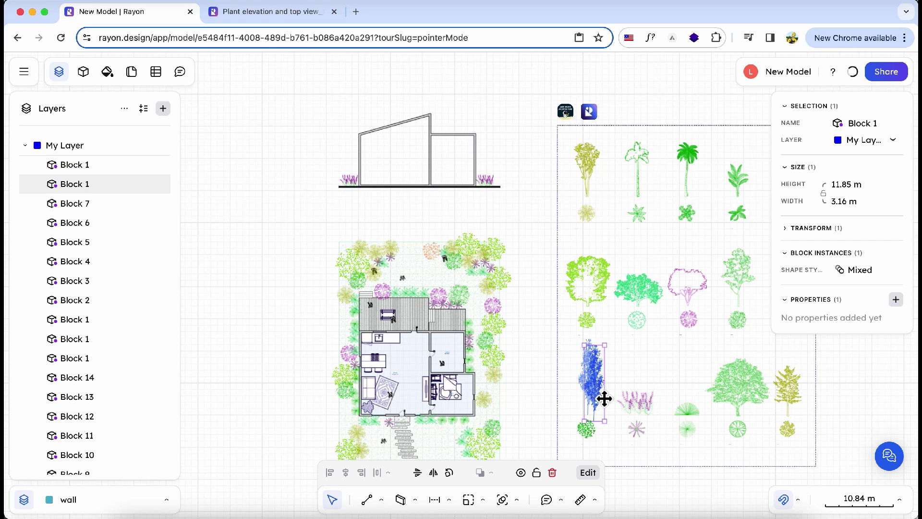
pyautogui.keyDown('alt'); pyautogui.moveTo(603, 401); pyautogui.dragTo(380, 165); pyautogui.keyUp('alt')
pyautogui.moveTo(407, 82); pyautogui.dragTo(409, 81)
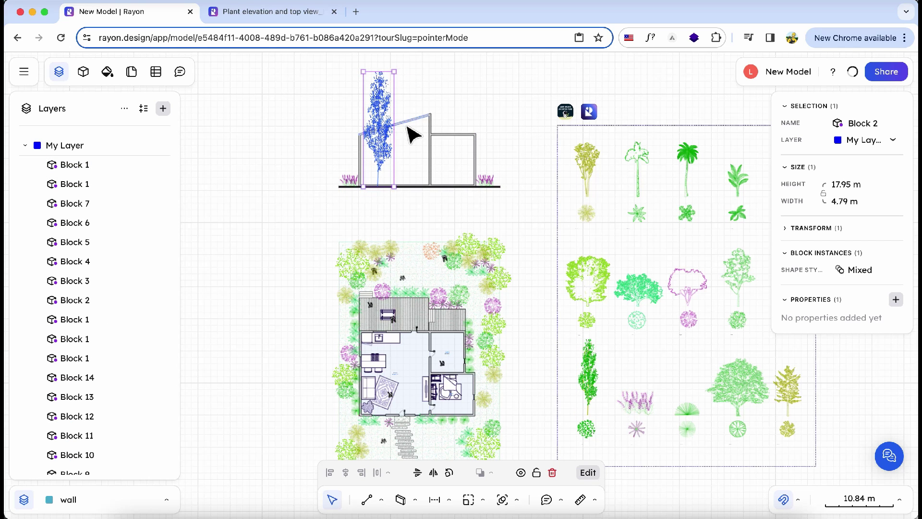
pyautogui.moveTo(412, 134); pyautogui.dragTo(520, 92)
# Step: Add flowering bushes and other plant blocks around the elevation's foot
pyautogui.click(494, 143)
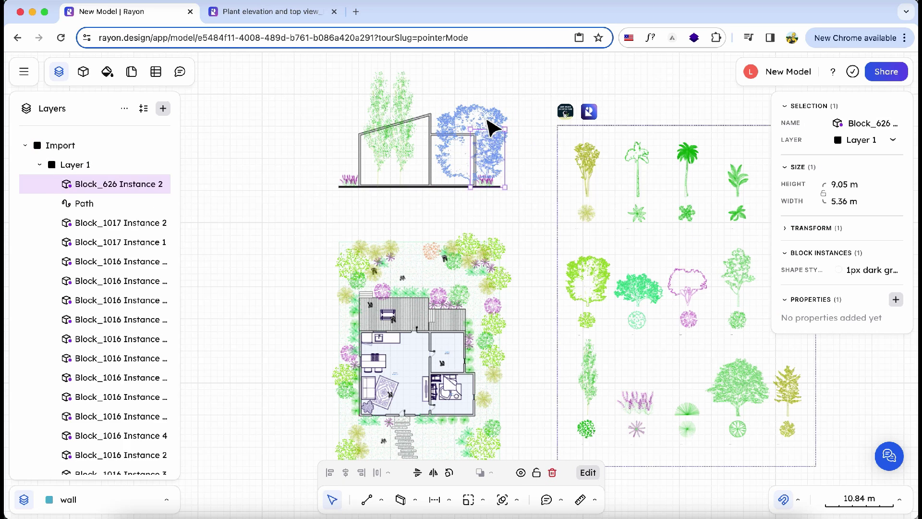
pyautogui.click(704, 424)
pyautogui.click(354, 189)
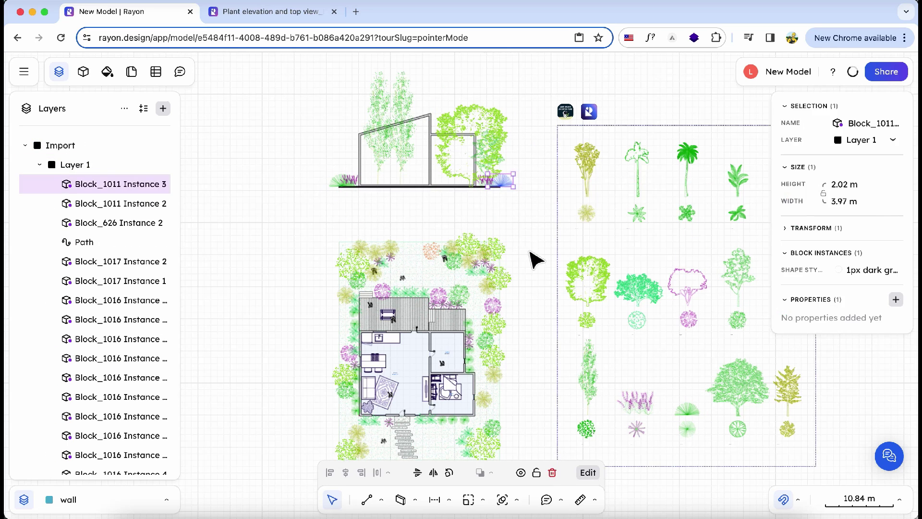
pyautogui.hscroll(3, 534, 260)
pyautogui.click(757, 331)
pyautogui.click(291, 178)
pyautogui.click(301, 213)
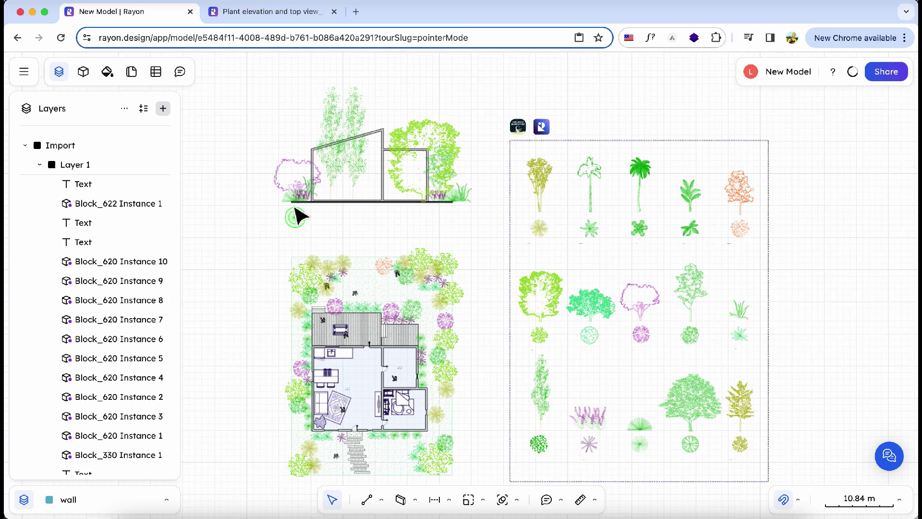
pyautogui.click(314, 189)
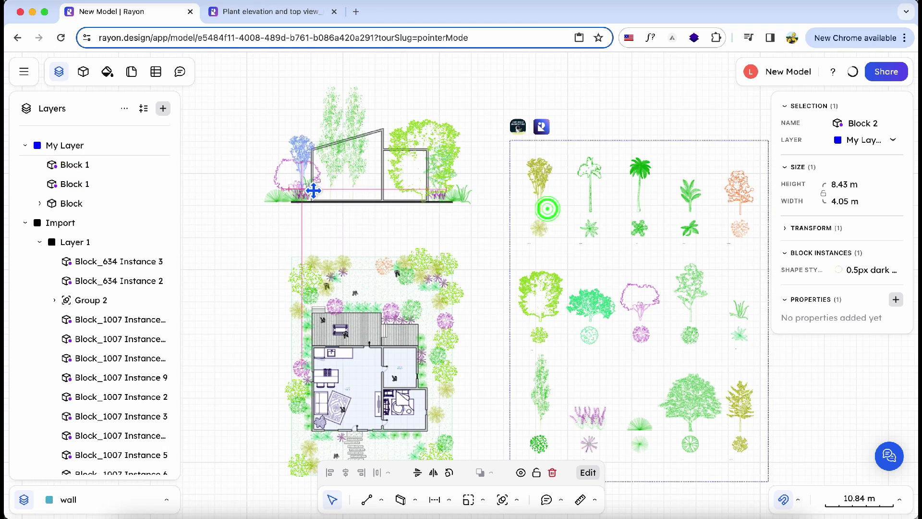
# Step: Hide My Layer and make plants the active layer
pyautogui.click(124, 145)
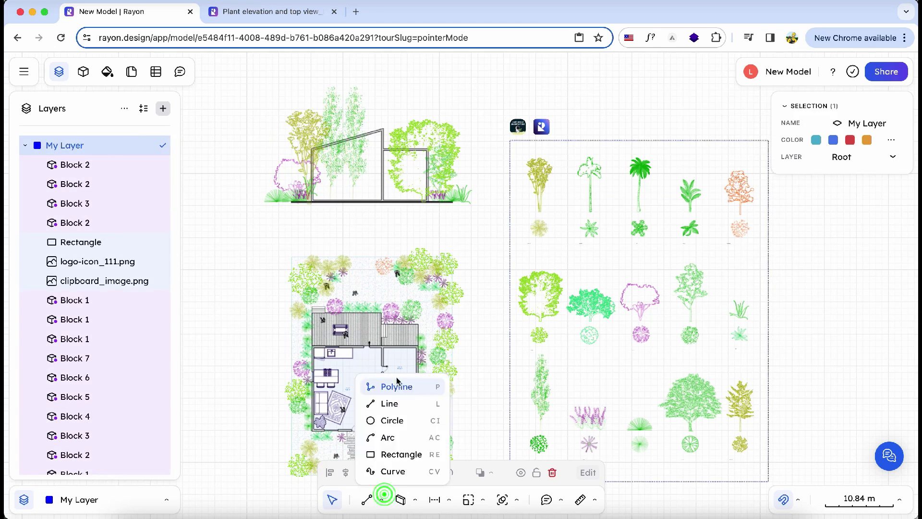
pyautogui.rightClick(116, 147)
pyautogui.click(137, 201)
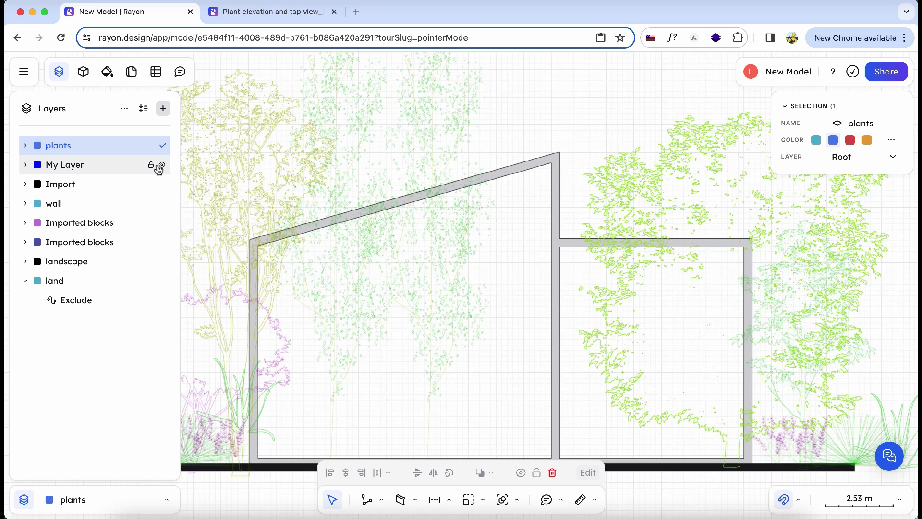
pyautogui.click(162, 165)
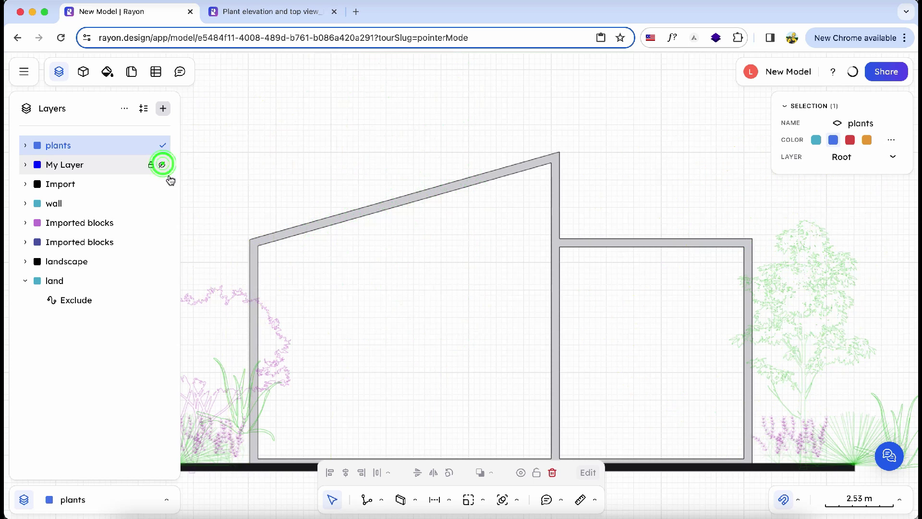
# Step: Outline the left sloped-roof room with a closed polyline
pyautogui.click(377, 502)
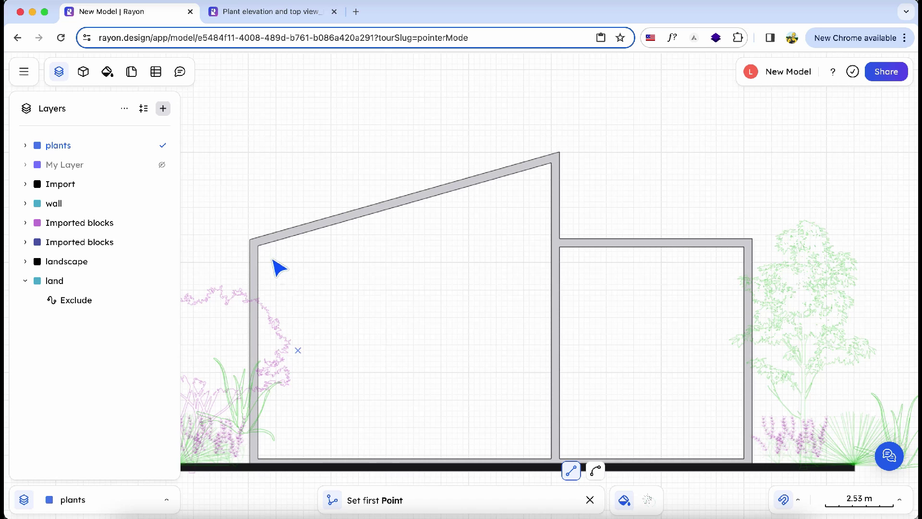
pyautogui.click(258, 246)
pyautogui.click(551, 164)
pyautogui.click(552, 458)
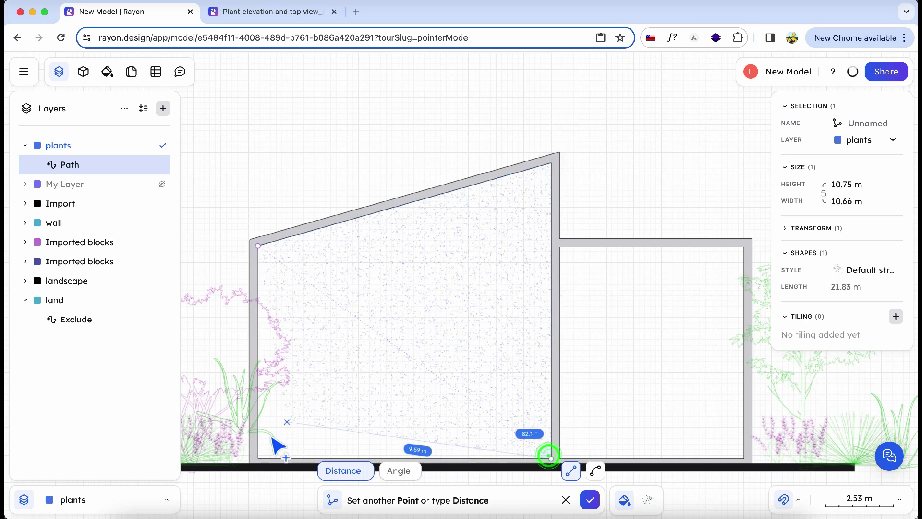
pyautogui.click(259, 247)
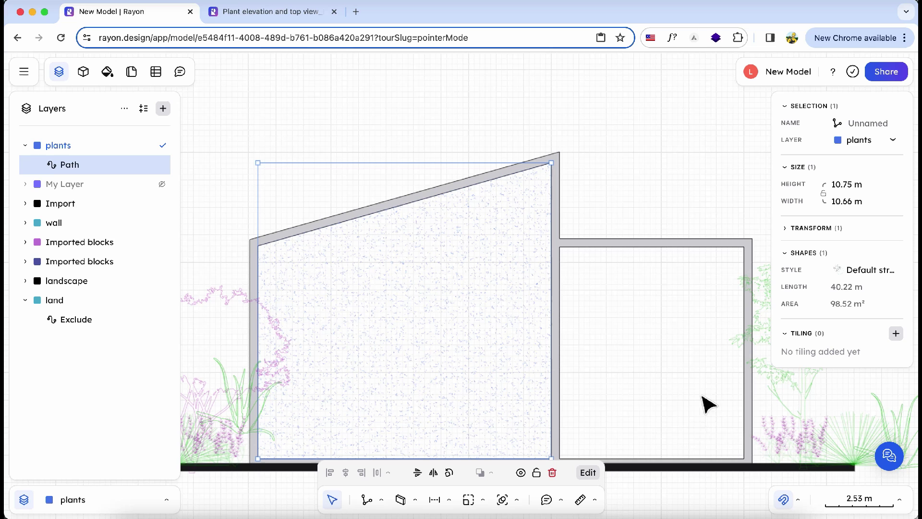
# Step: Fill the left room shape solid white and begin outlining the right room
pyautogui.click(58, 71)
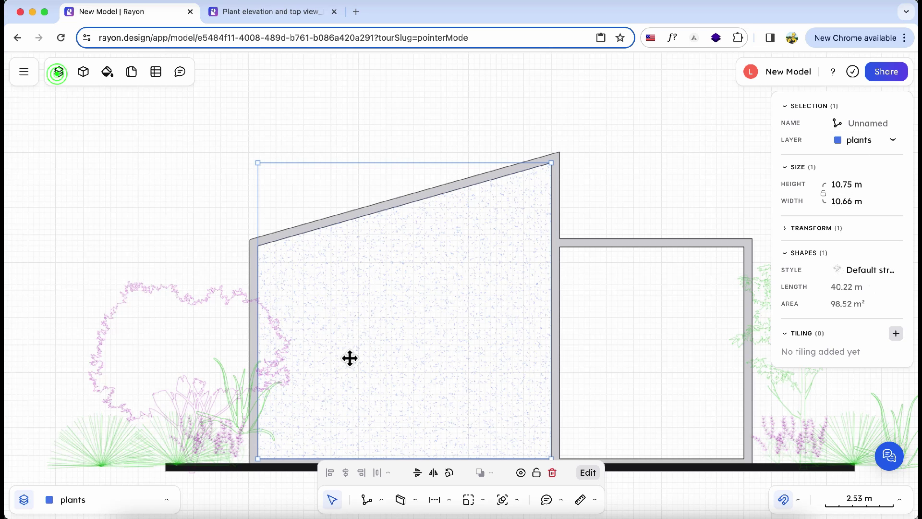
pyautogui.click(865, 270)
pyautogui.click(645, 243)
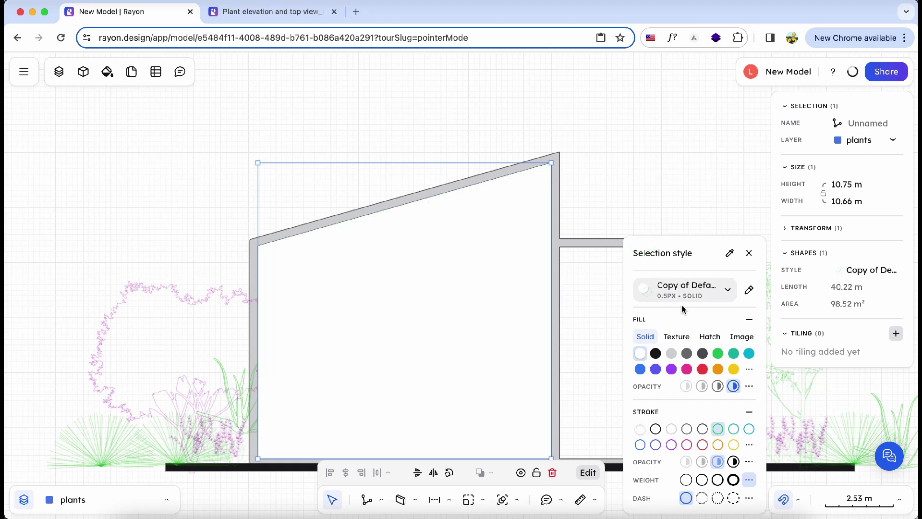
pyautogui.hscroll(5, 518, 321)
pyautogui.press('l')
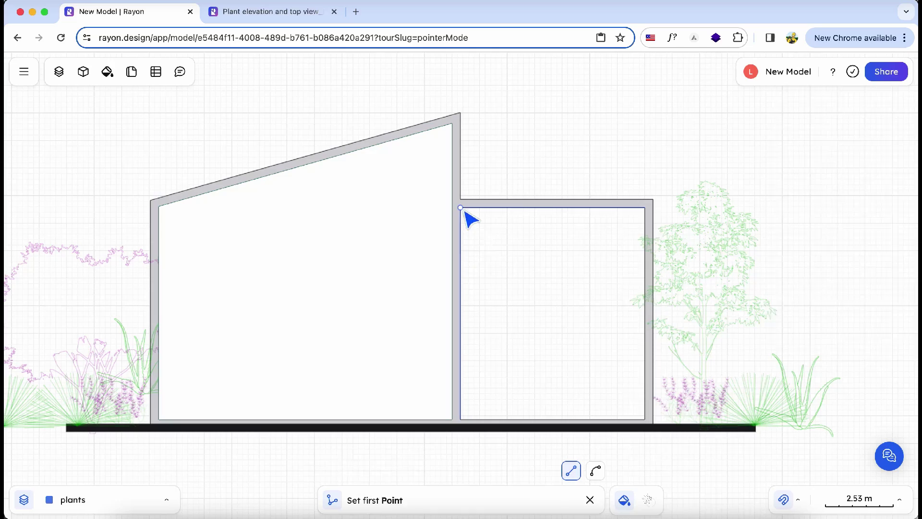
pyautogui.click(460, 207)
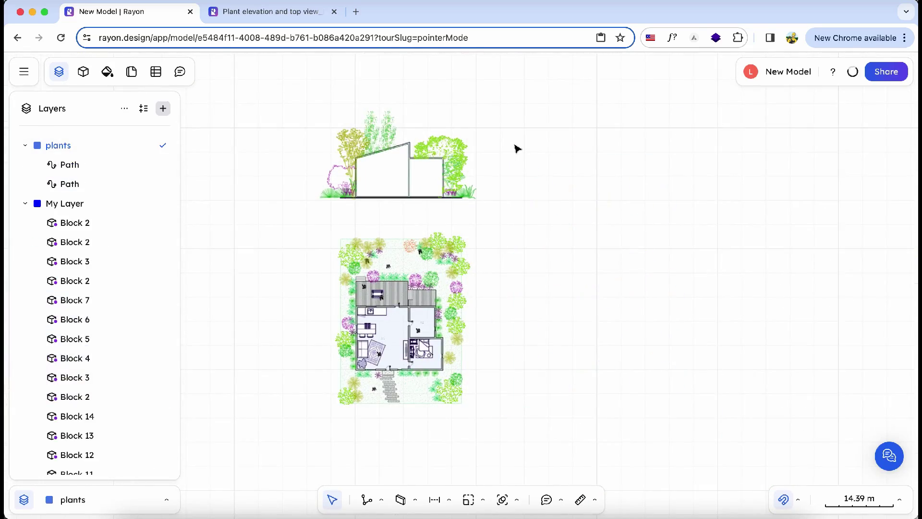
# Step: Show the page frame from the layers list
pyautogui.click(29, 73)
pyautogui.click(56, 73)
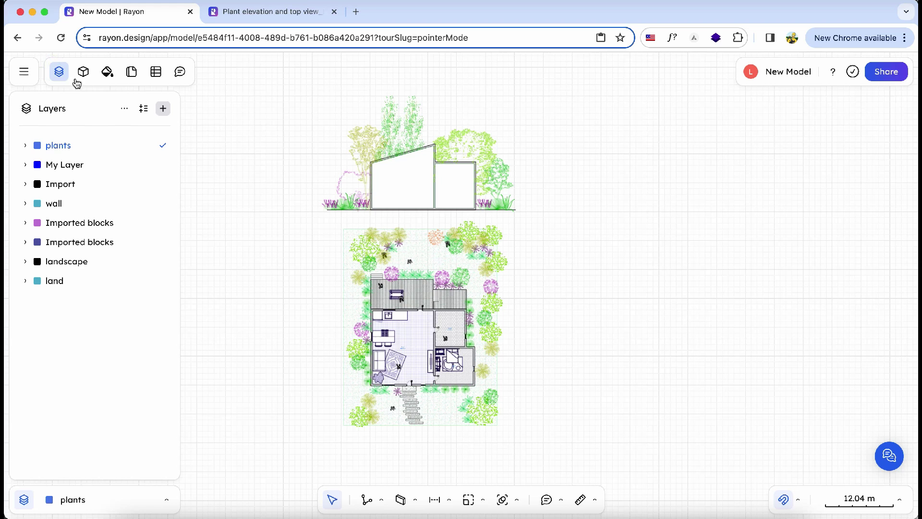
pyautogui.click(162, 146)
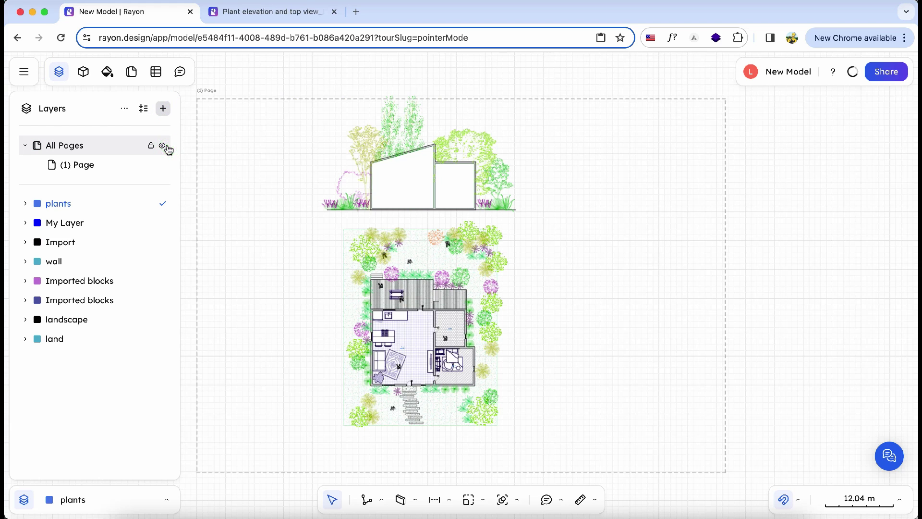
# Step: Make the page portrait at 1:200 and frame the elevation and plan
pyautogui.click(272, 99)
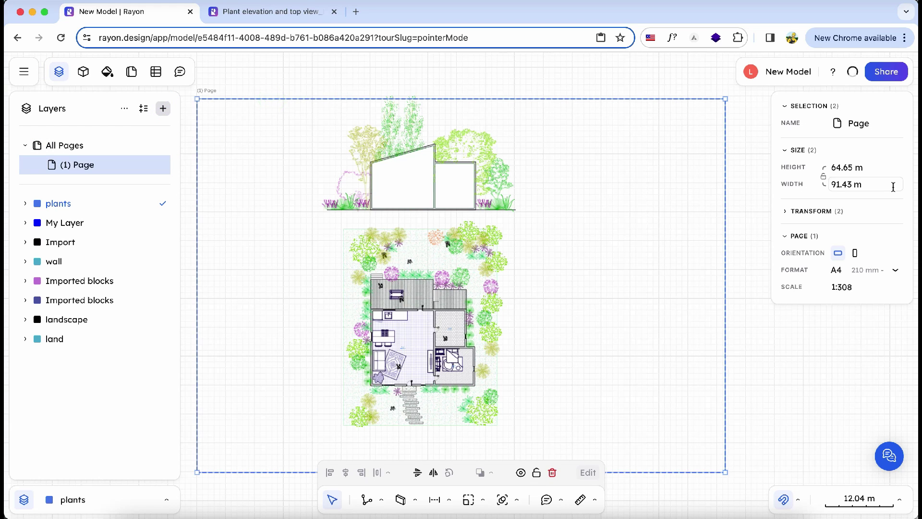
pyautogui.click(857, 124)
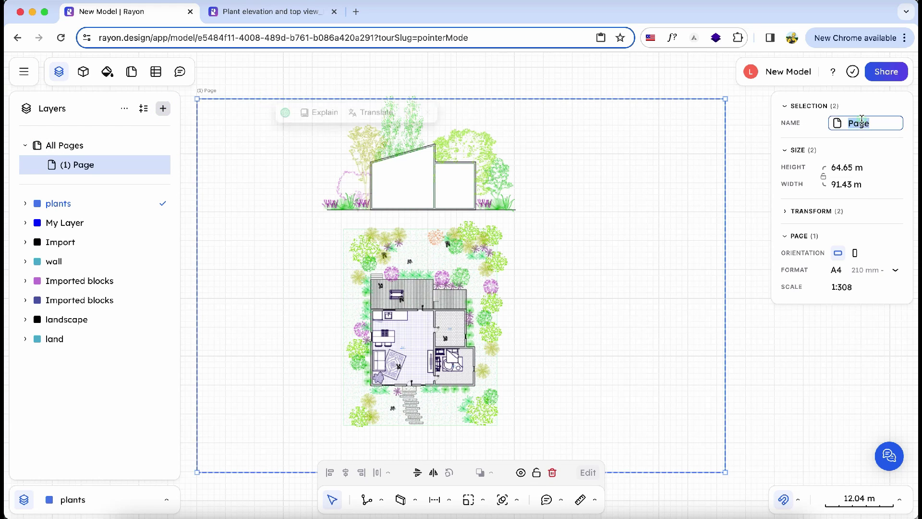
pyautogui.click(856, 254)
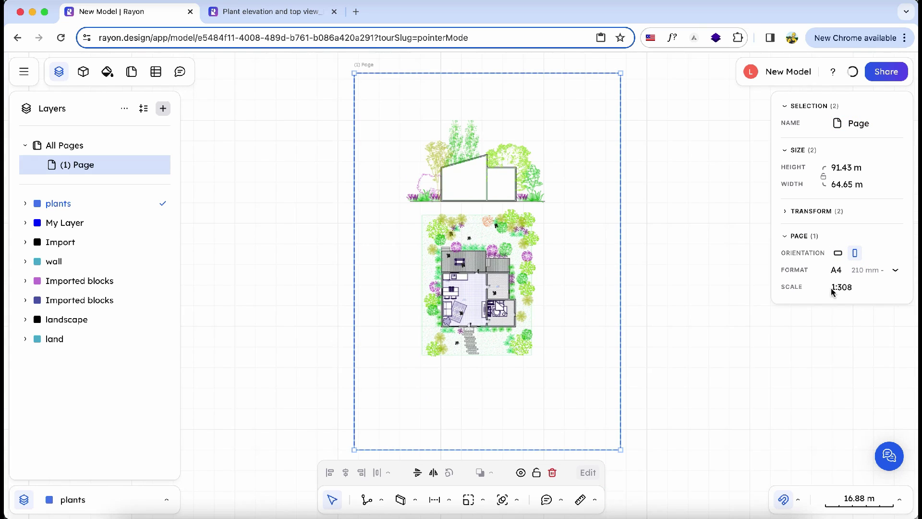
pyautogui.click(843, 288)
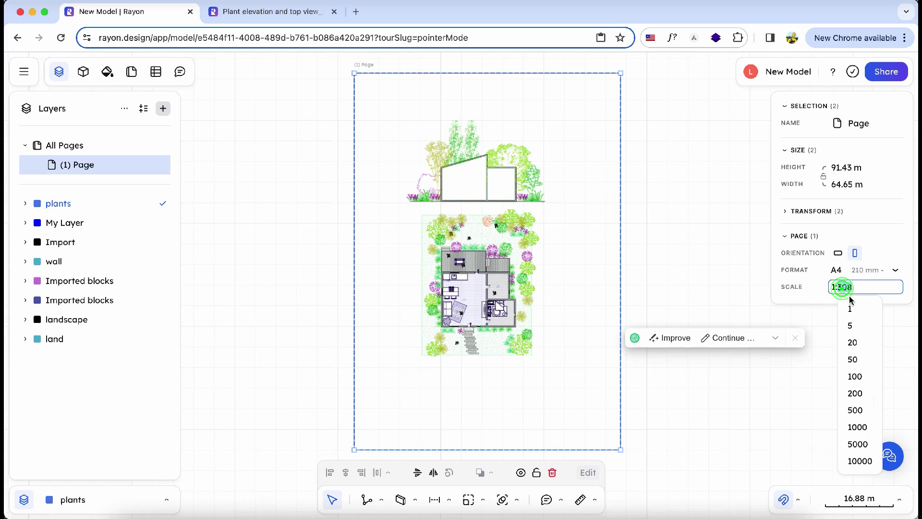
pyautogui.click(868, 398)
pyautogui.moveTo(579, 284); pyautogui.dragTo(571, 284)
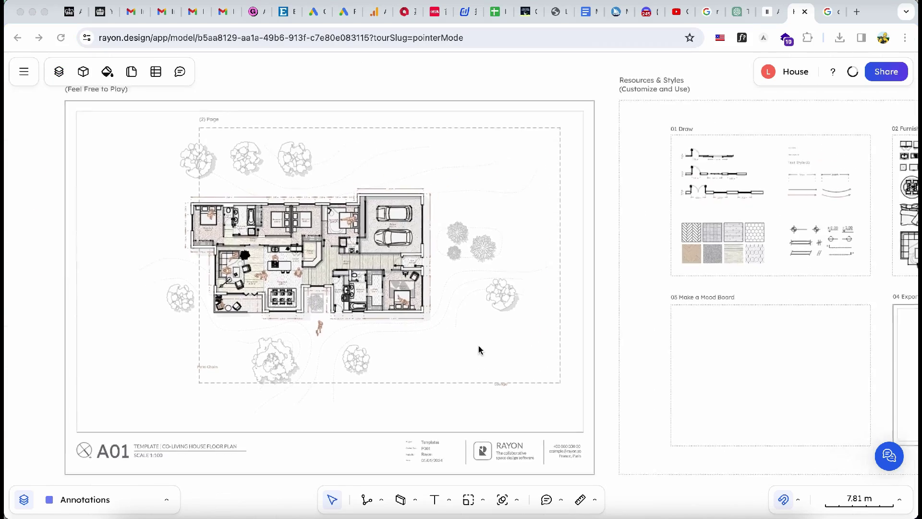
pyautogui.hscroll(5, 478, 350)
pyautogui.hscroll(3, 479, 350)
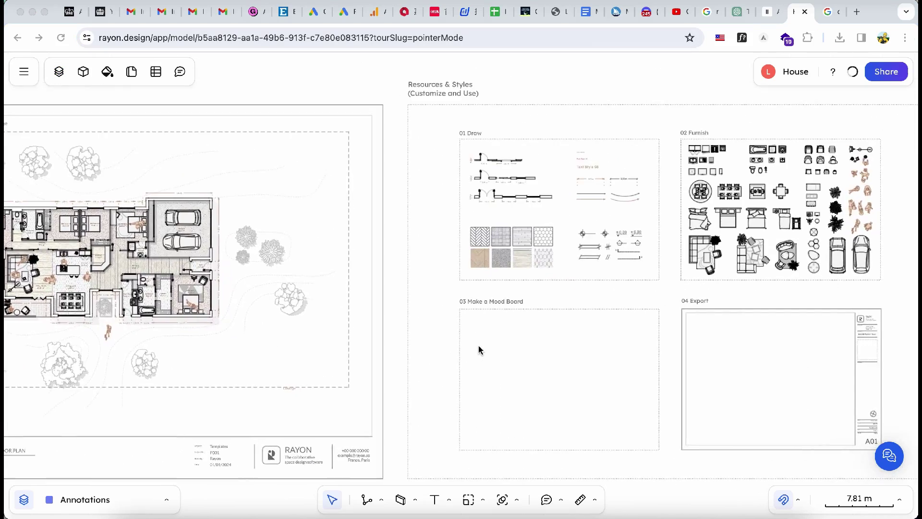
pyautogui.hscroll(2, 479, 350)
pyautogui.hscroll(3, 479, 350)
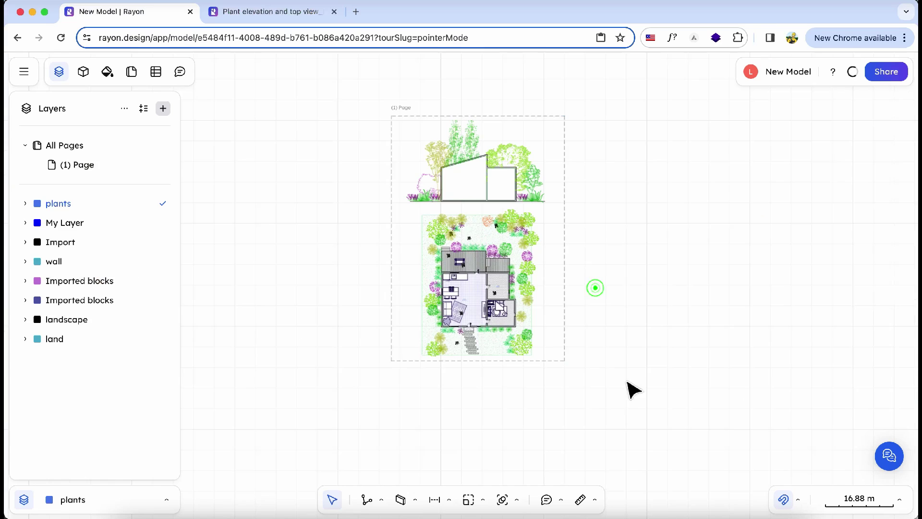
pyautogui.moveTo(566, 365); pyautogui.dragTo(399, 218)
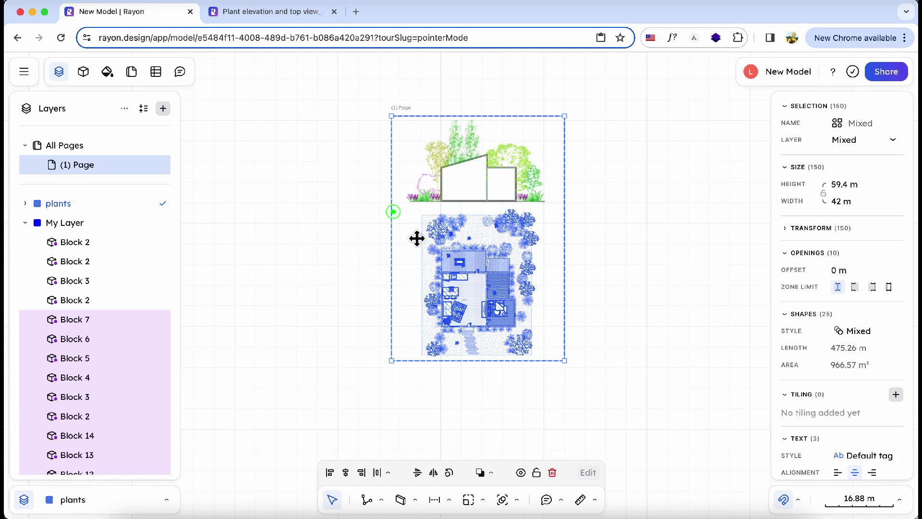
pyautogui.scroll(1, 420, 238)
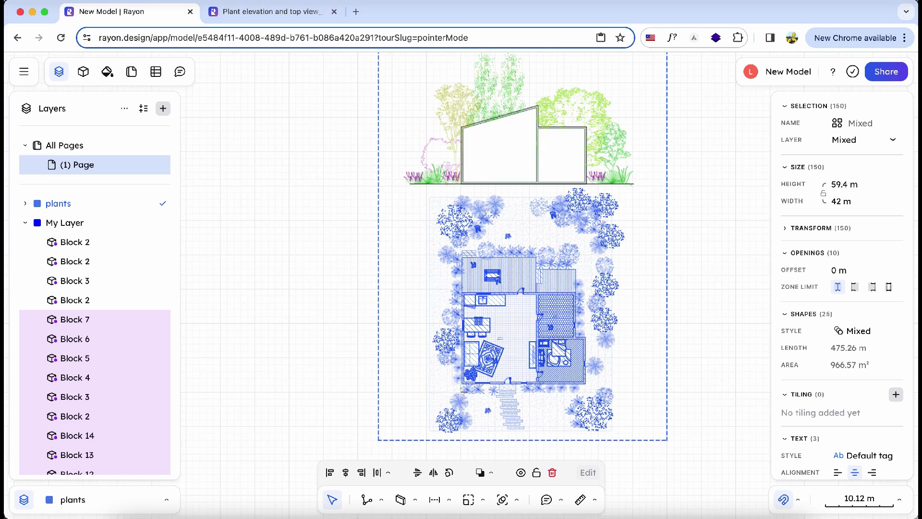
pyautogui.scroll(-5, 392, 277)
# Step: Select the A4 page and export it as a PDF
pyautogui.click(373, 270)
pyautogui.click(501, 101)
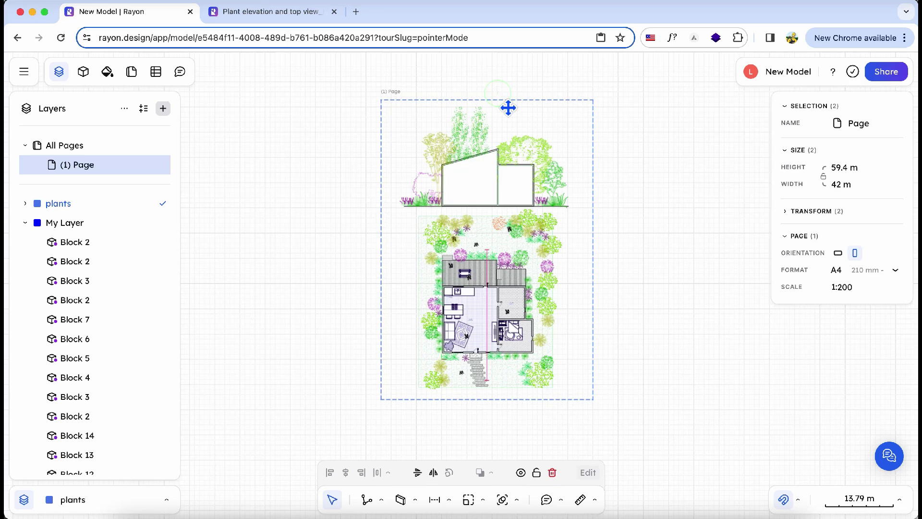
pyautogui.click(560, 93)
pyautogui.scroll(3, 559, 92)
pyautogui.click(276, 86)
pyautogui.rightClick(274, 86)
pyautogui.moveTo(297, 207)
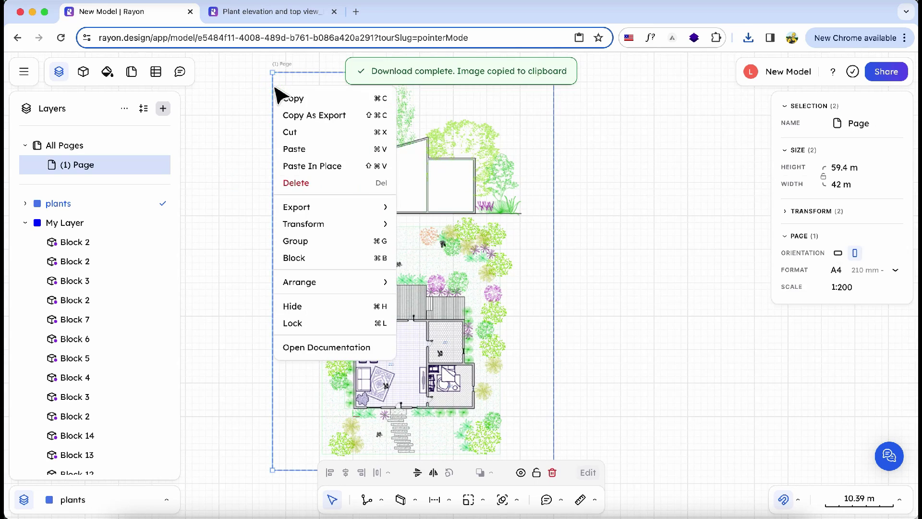
pyautogui.click(416, 214)
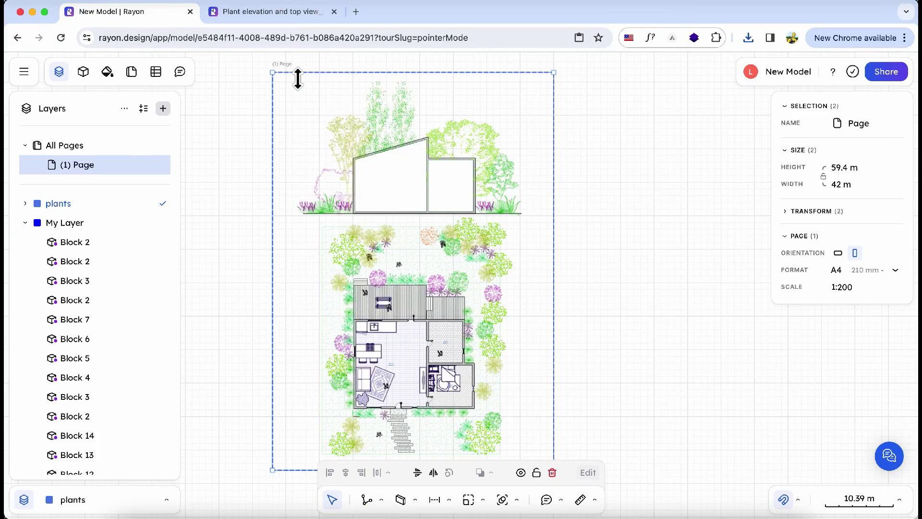
pyautogui.rightClick(298, 80)
pyautogui.moveTo(313, 191)
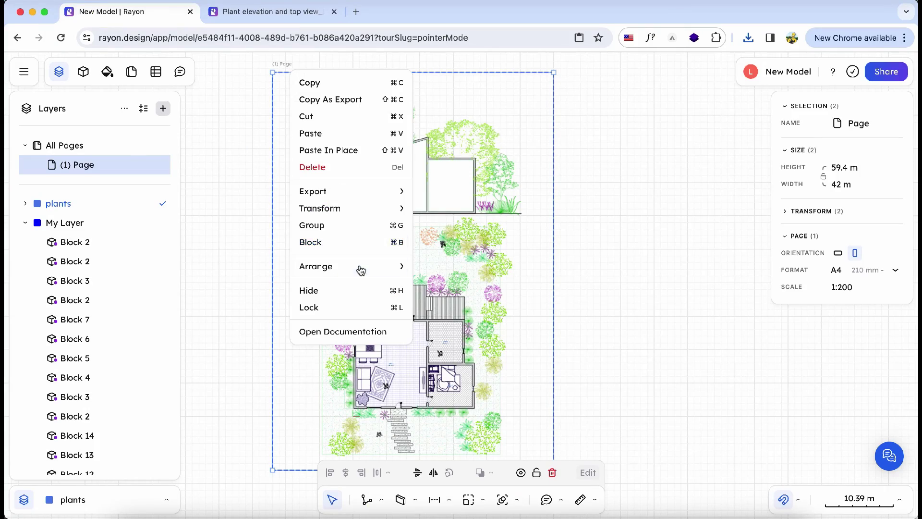
# Step: Export the A4 page as a PNG image
pyautogui.click(428, 210)
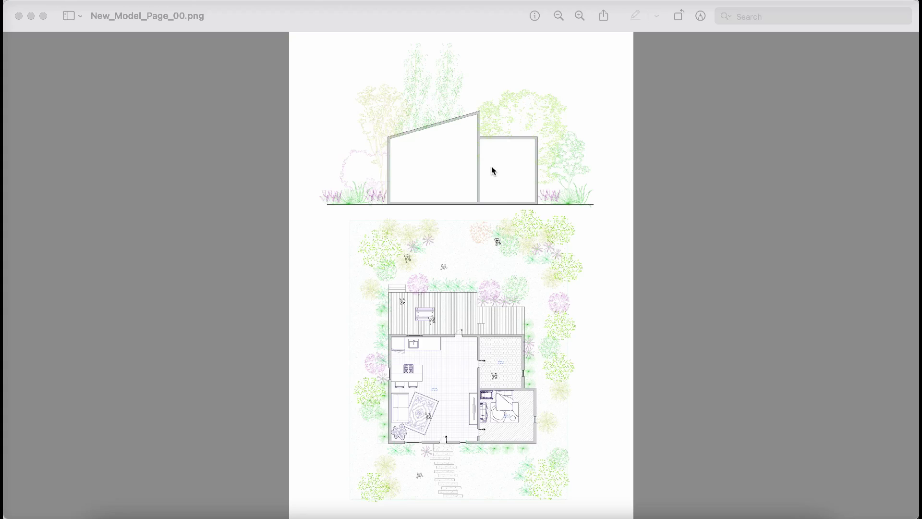
pyautogui.keyDown('ctrl'); pyautogui.scroll(3, 491, 167); pyautogui.keyUp('ctrl')
pyautogui.keyDown('ctrl'); pyautogui.scroll(2, 492, 167); pyautogui.keyUp('ctrl')
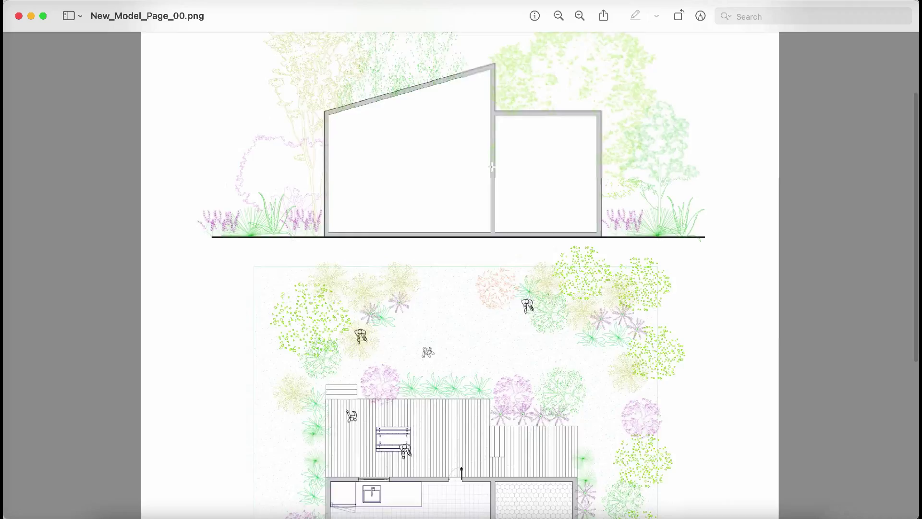
pyautogui.keyDown('ctrl'); pyautogui.scroll(2, 491, 167); pyautogui.keyUp('ctrl')
pyautogui.keyDown('ctrl'); pyautogui.scroll(2, 492, 167); pyautogui.keyUp('ctrl')
pyautogui.keyDown('ctrl'); pyautogui.scroll(2, 491, 167); pyautogui.keyUp('ctrl')
pyautogui.scroll(-3, 491, 166)
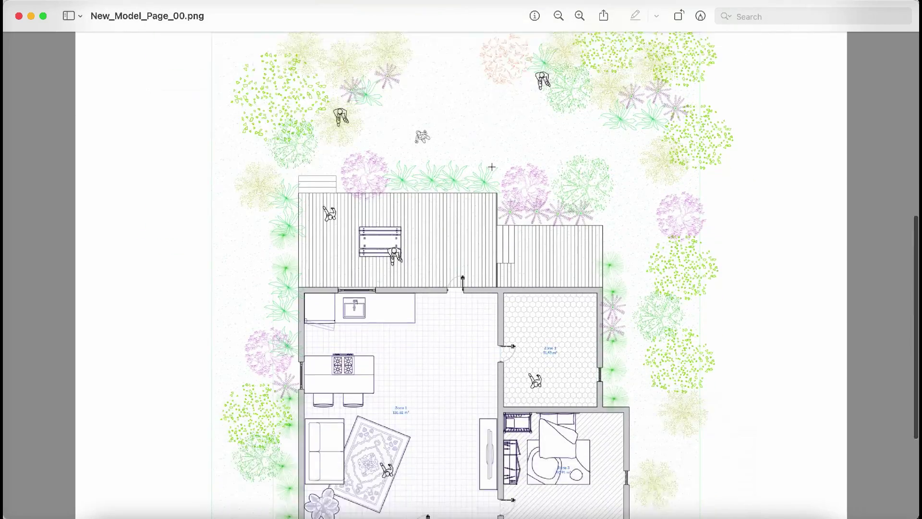
pyautogui.scroll(-1, 491, 167)
pyautogui.scroll(-1, 492, 166)
pyautogui.scroll(-3, 492, 166)
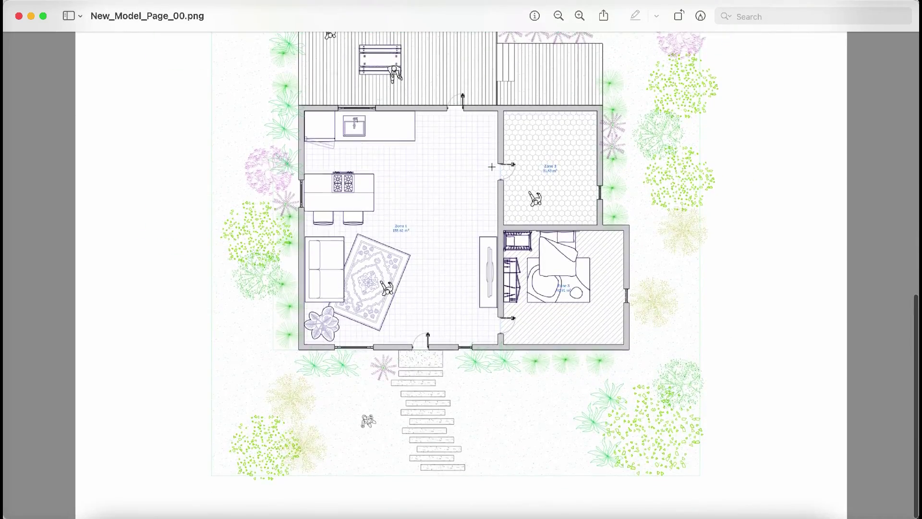
pyautogui.scroll(2, 492, 167)
pyautogui.scroll(1, 492, 166)
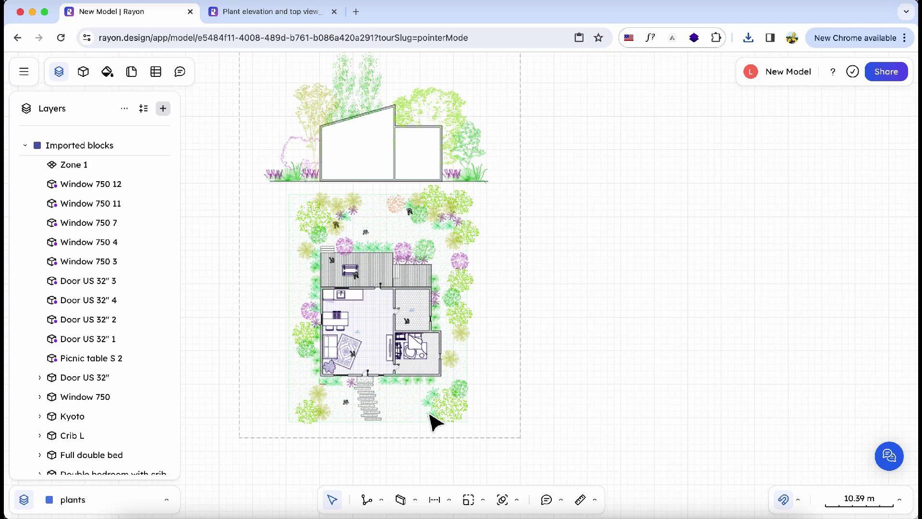
# Step: Zoom to 200% and give Zone 1 a wood texture scaled to 1.95
pyautogui.click(860, 508)
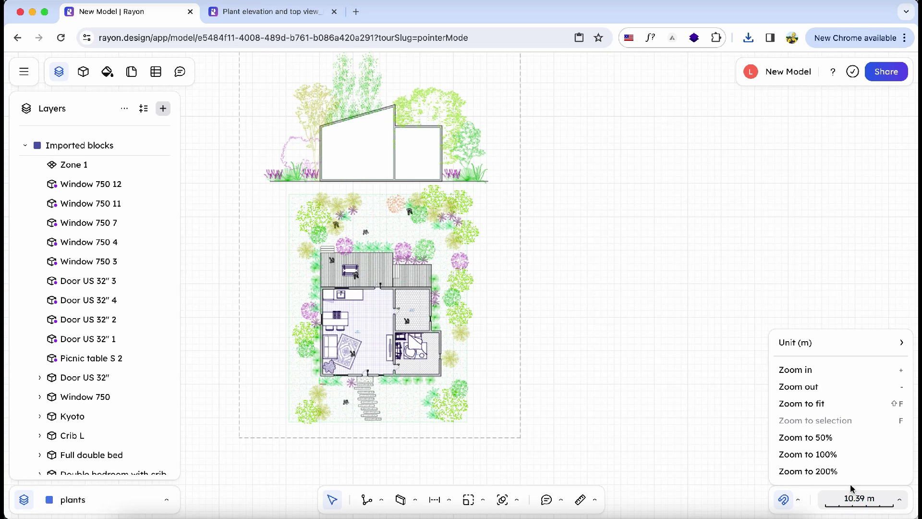
pyautogui.click(840, 455)
pyautogui.click(855, 499)
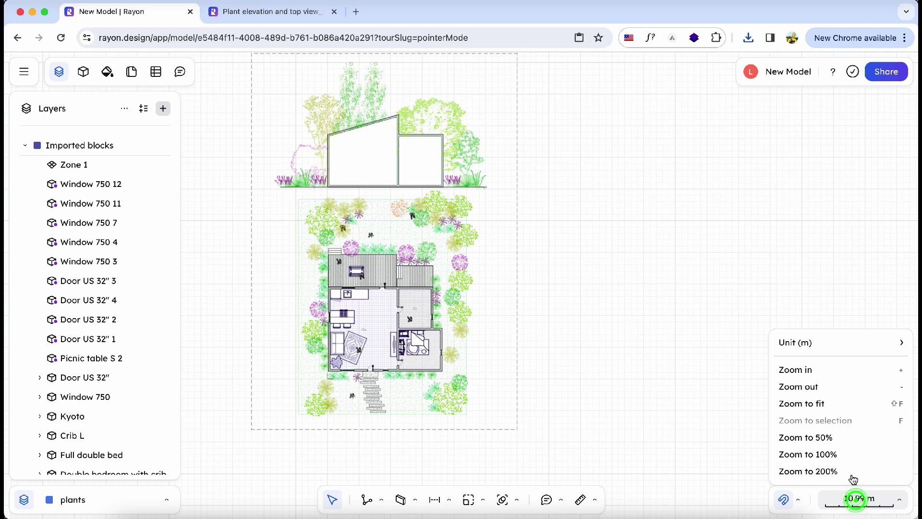
pyautogui.click(853, 476)
pyautogui.hscroll(-2, 524, 417)
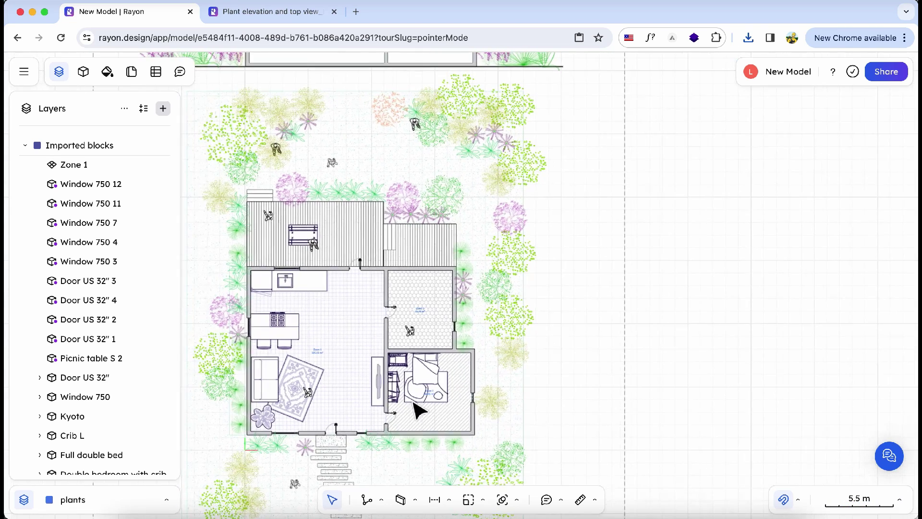
pyautogui.click(360, 347)
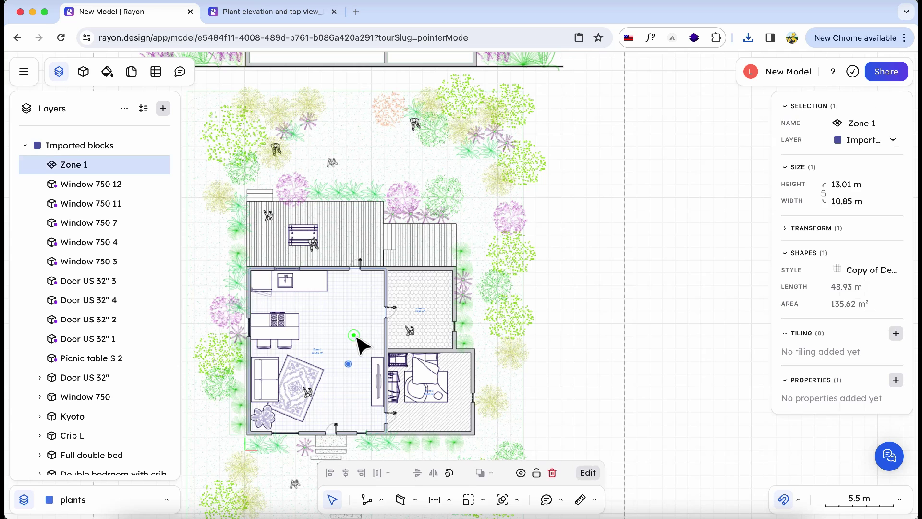
pyautogui.click(868, 270)
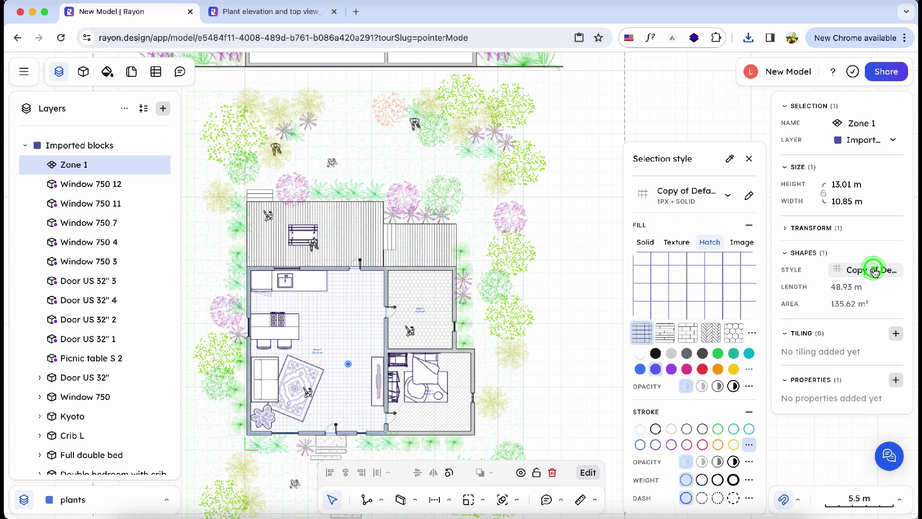
pyautogui.click(678, 243)
pyautogui.click(667, 366)
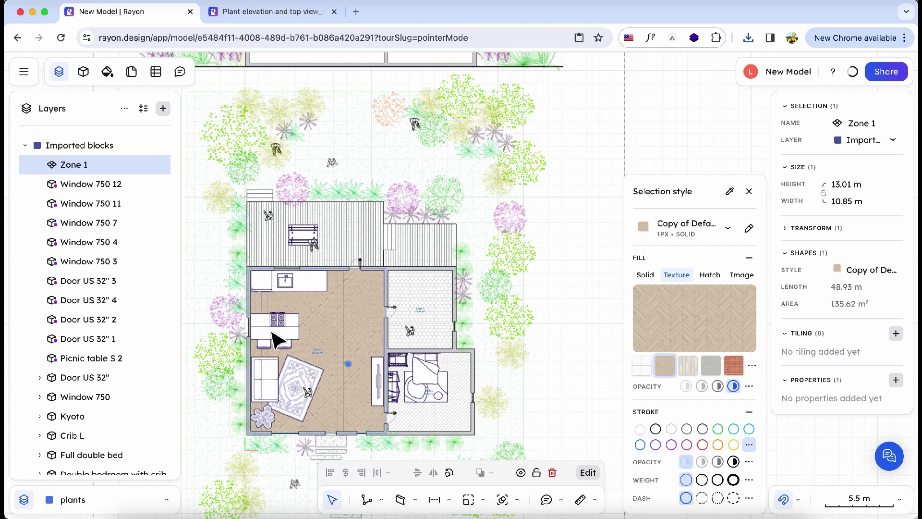
pyautogui.click(691, 317)
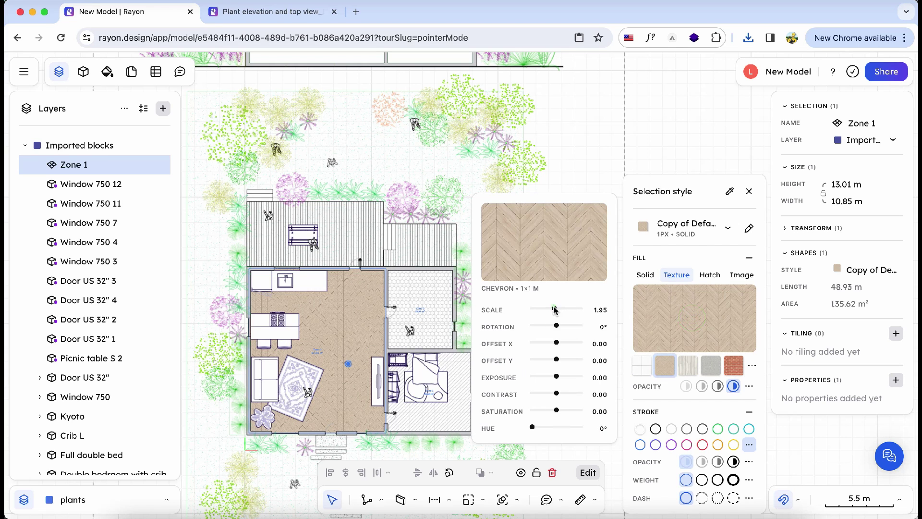
pyautogui.click(554, 309)
# Step: Fill Zone 2 with a ceramic hexagon tile texture scaled to about 2
pyautogui.click(437, 319)
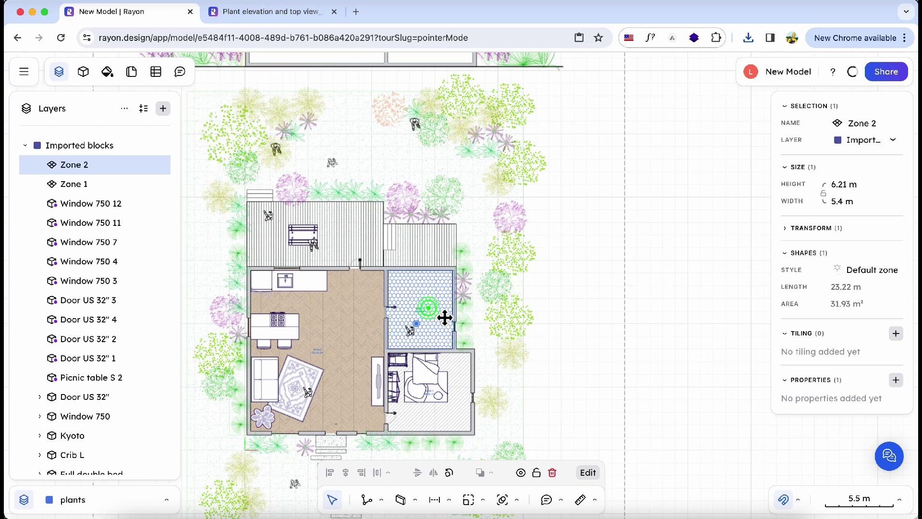
pyautogui.click(848, 270)
pyautogui.click(677, 242)
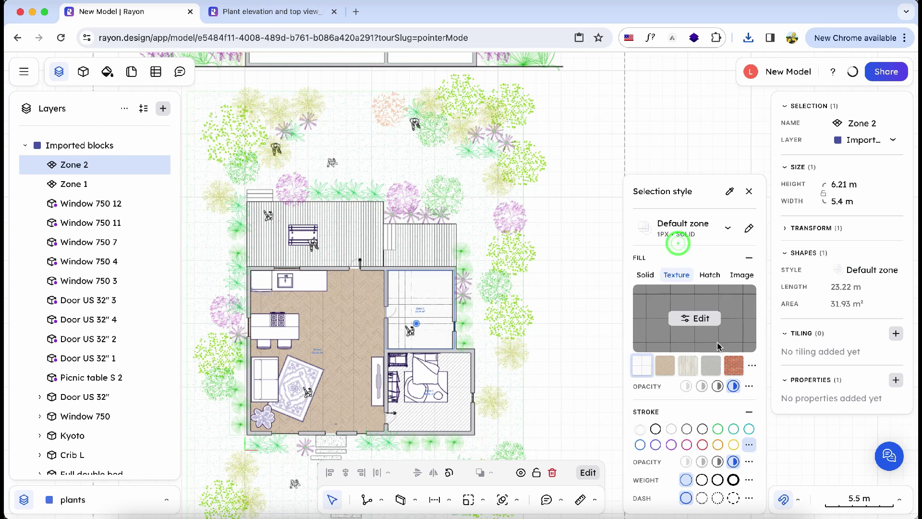
pyautogui.click(751, 365)
pyautogui.click(704, 117)
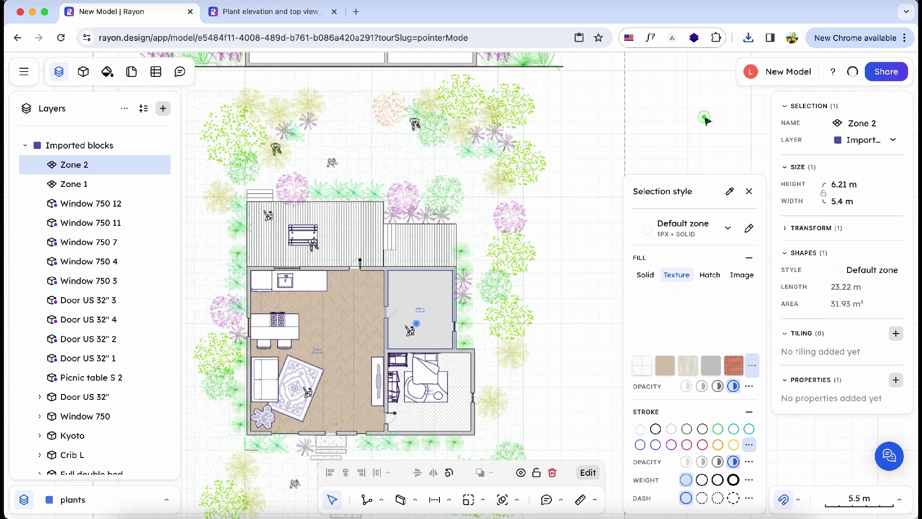
pyautogui.click(699, 319)
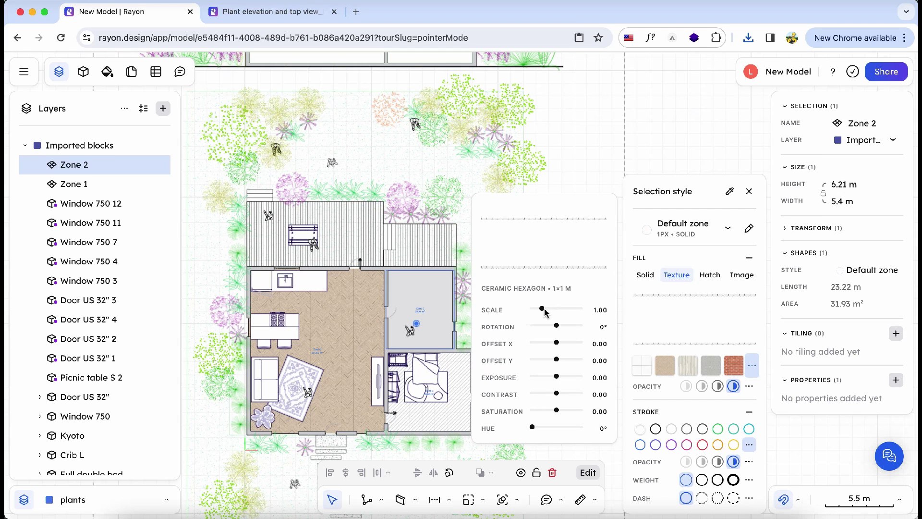
pyautogui.moveTo(545, 309); pyautogui.dragTo(555, 309)
pyautogui.click(470, 376)
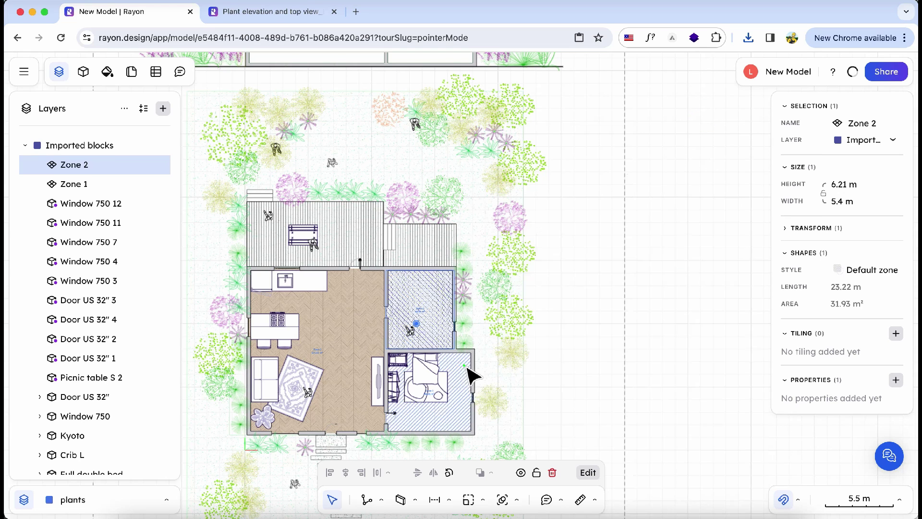
# Step: Add a bedroom zone filled with a gravel texture
pyautogui.click(843, 270)
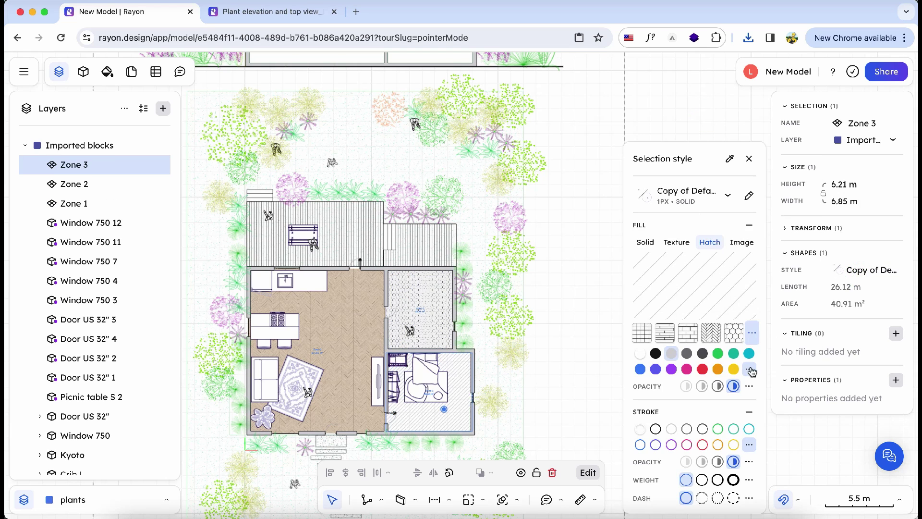
pyautogui.click(678, 249)
pyautogui.click(751, 365)
pyautogui.scroll(-3, 730, 313)
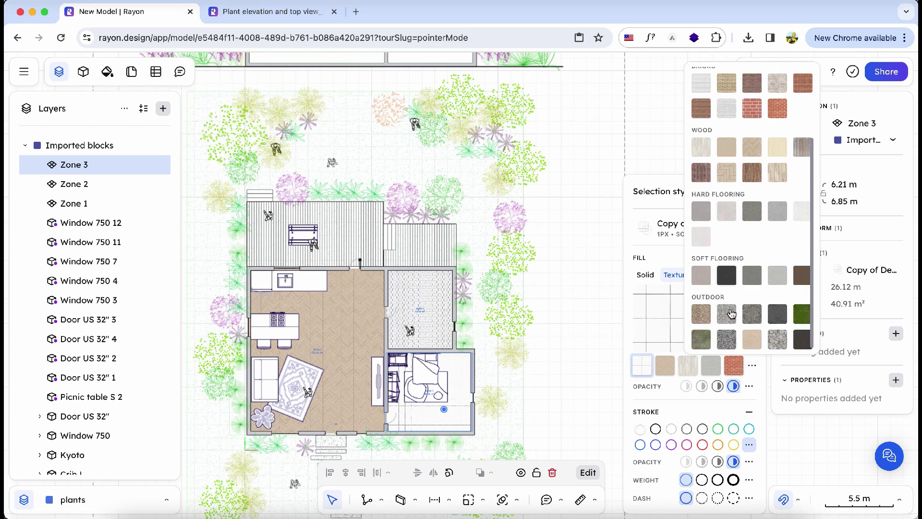
pyautogui.click(727, 332)
# Step: Select both deck paths and switch their fill to a texture
pyautogui.click(367, 239)
pyautogui.keyDown('shift'); pyautogui.click(450, 252); pyautogui.keyUp('shift')
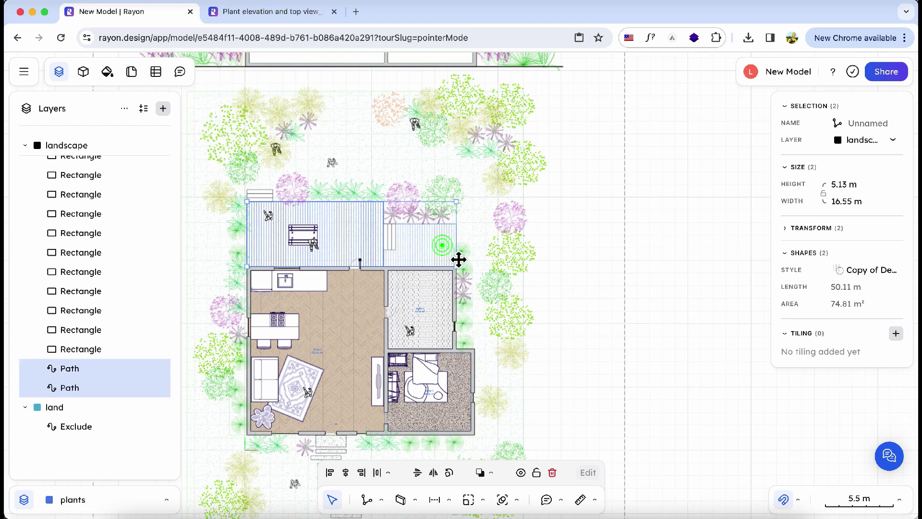
pyautogui.click(859, 266)
pyautogui.click(679, 243)
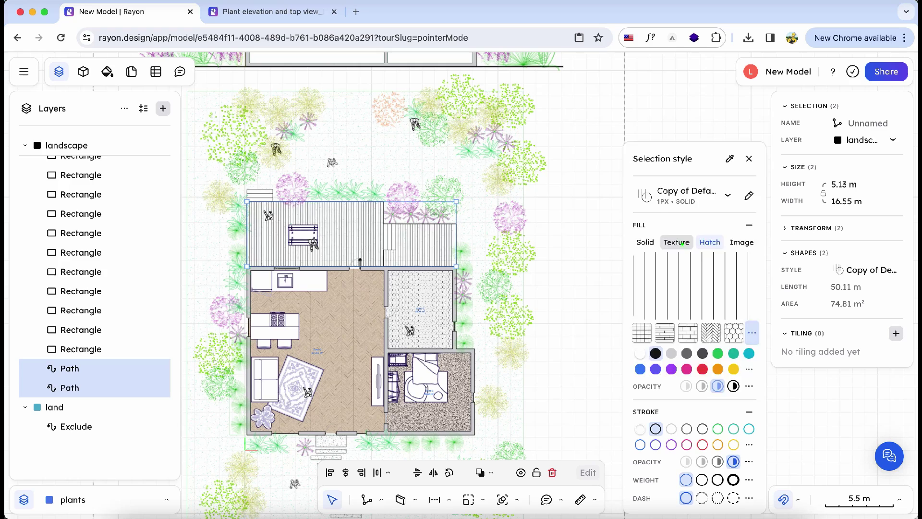